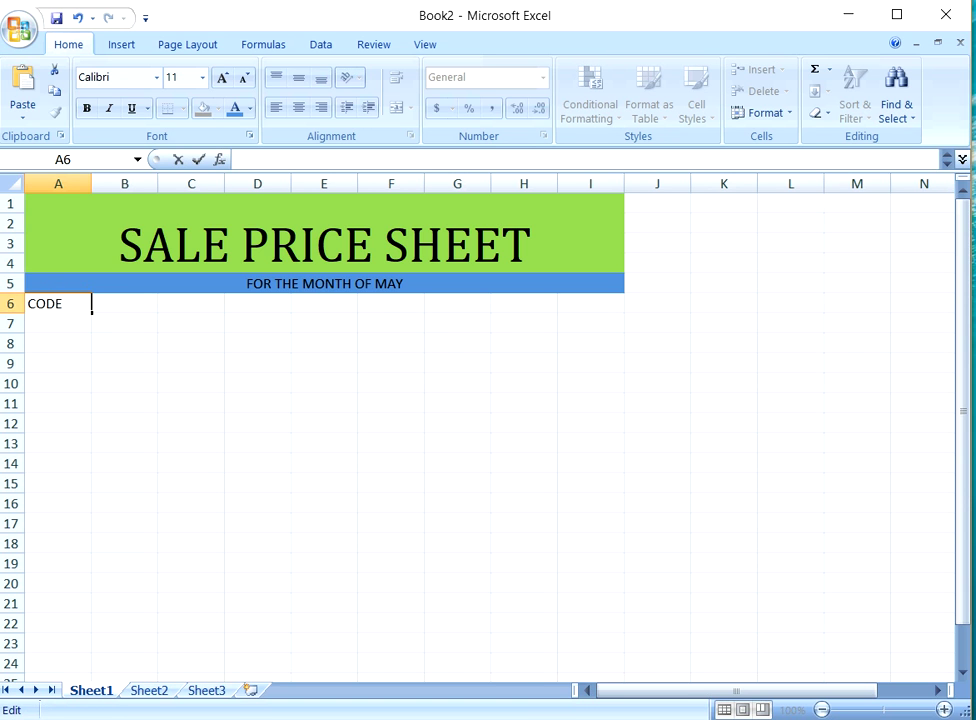
# Step: Switch to the WordPad note and add "ALT ENTER PRESS KO" after the word JAMA
pyautogui.moveTo(403, 719)
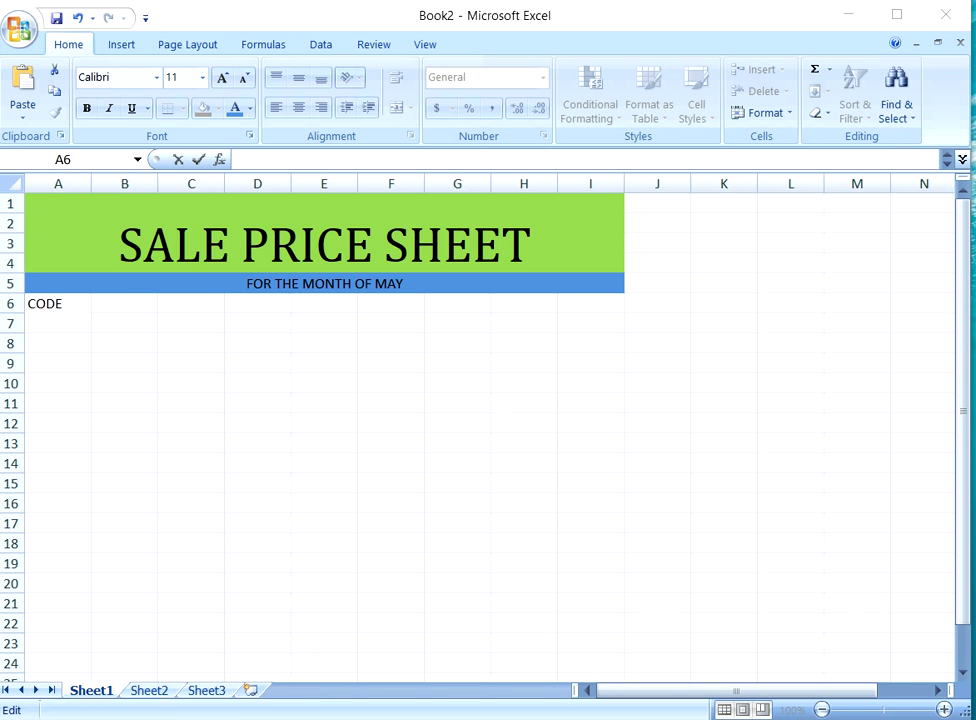
pyautogui.hotkey('alt', 'Tab')
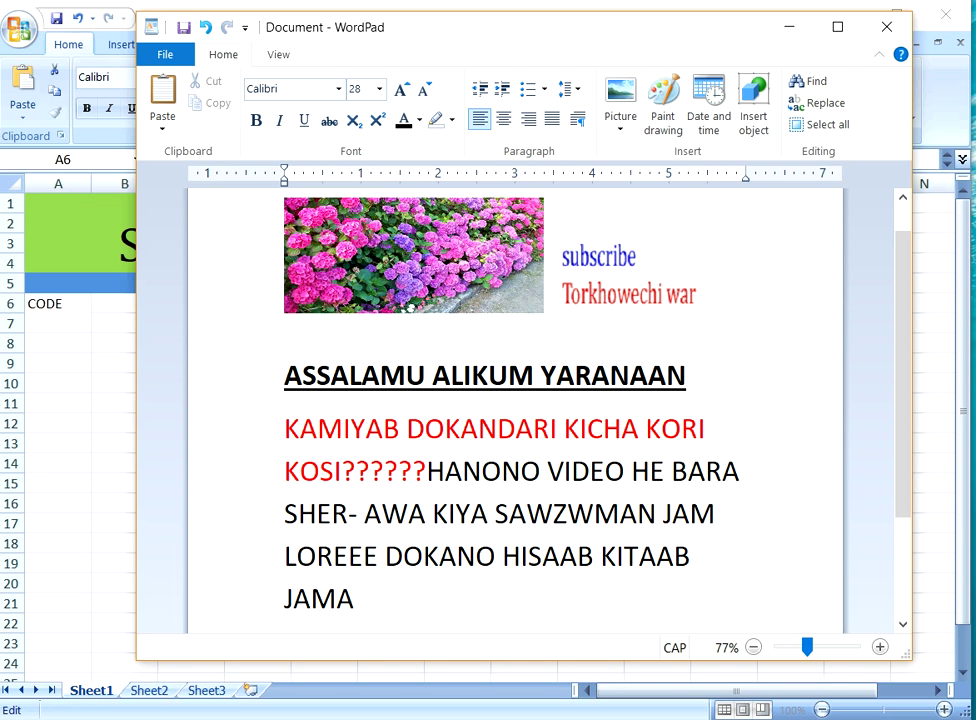
pyautogui.write('ALT ENTE')
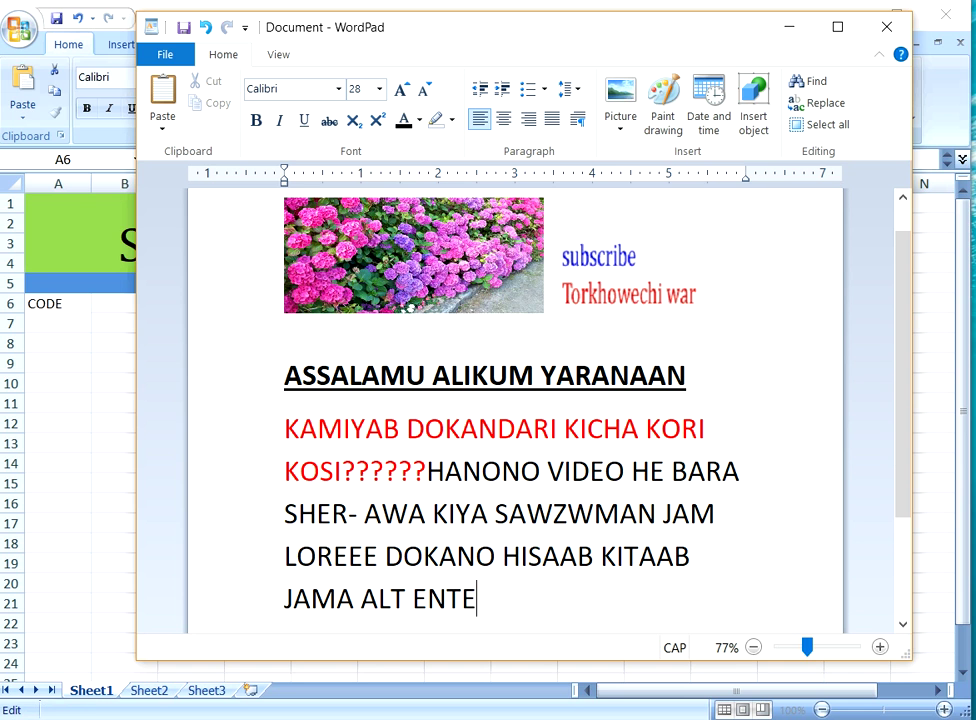
pyautogui.write('R PRESS ')
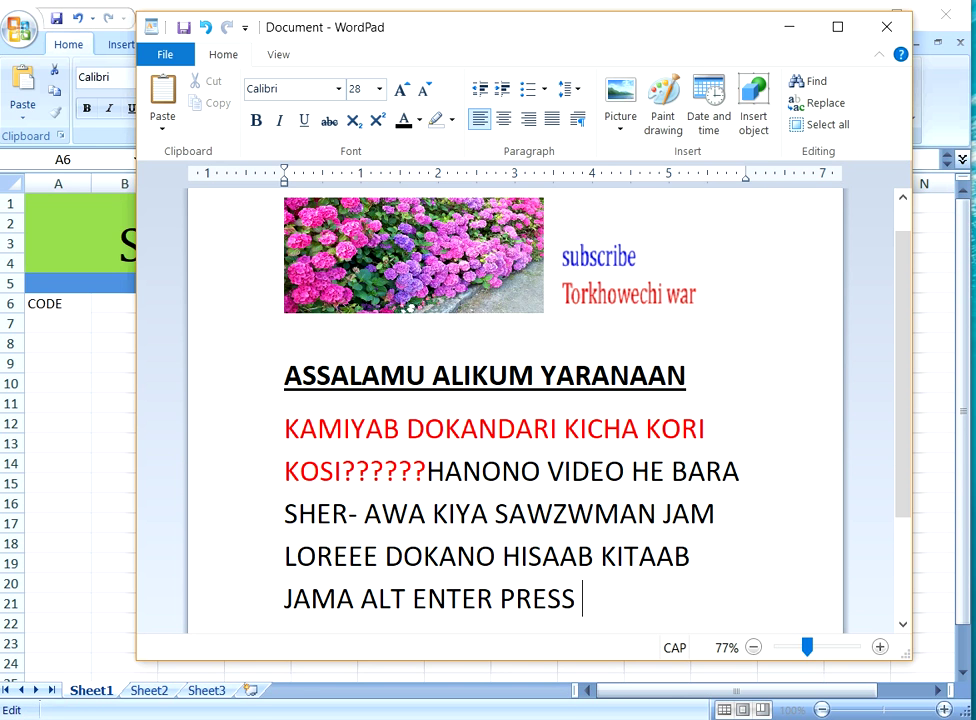
pyautogui.write('KO')
# Step: Edit the added WordPad text to read "(ALT+ ENTER )PRESS KO", inserting a plus sign and parentheses
pyautogui.moveTo(361, 587); pyautogui.dragTo(582, 598)
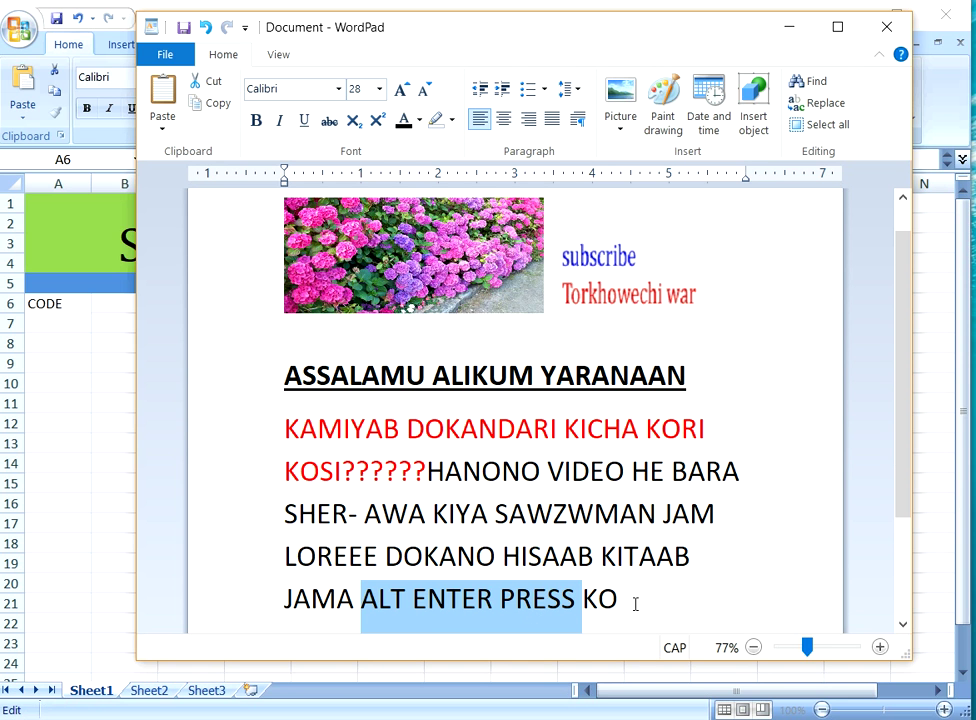
pyautogui.doubleClick(400, 598)
pyautogui.press('Right')
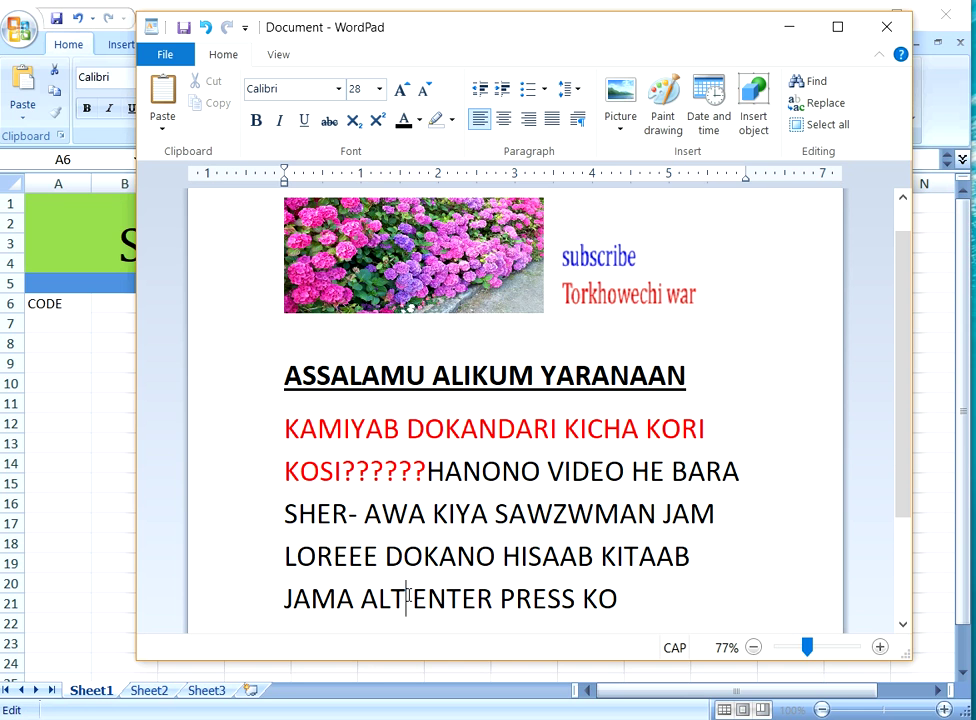
pyautogui.write('+ ')
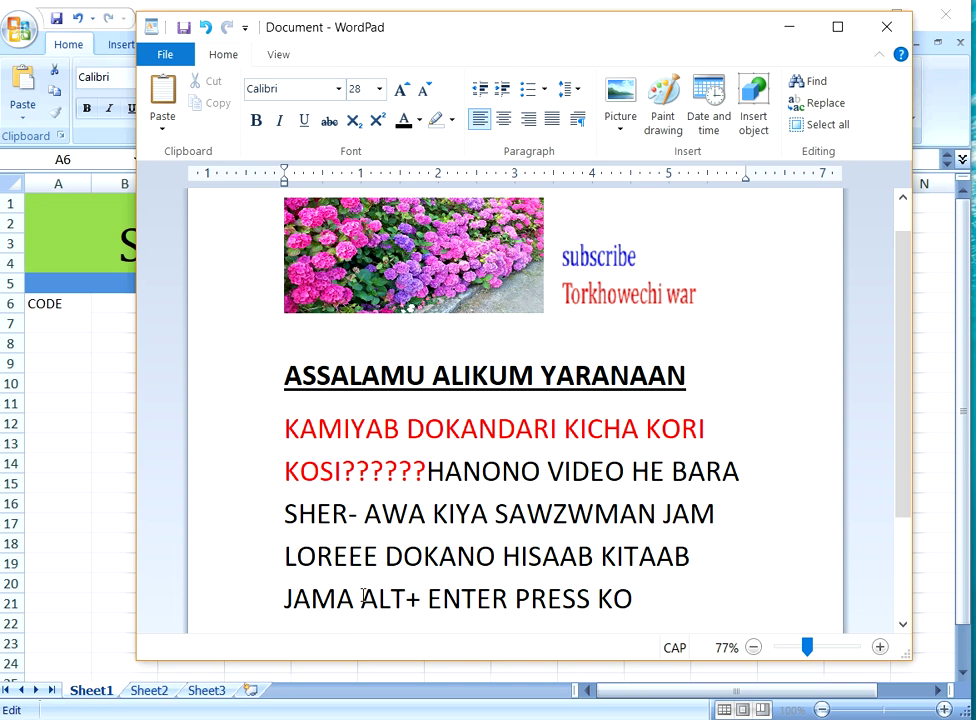
pyautogui.write('(')
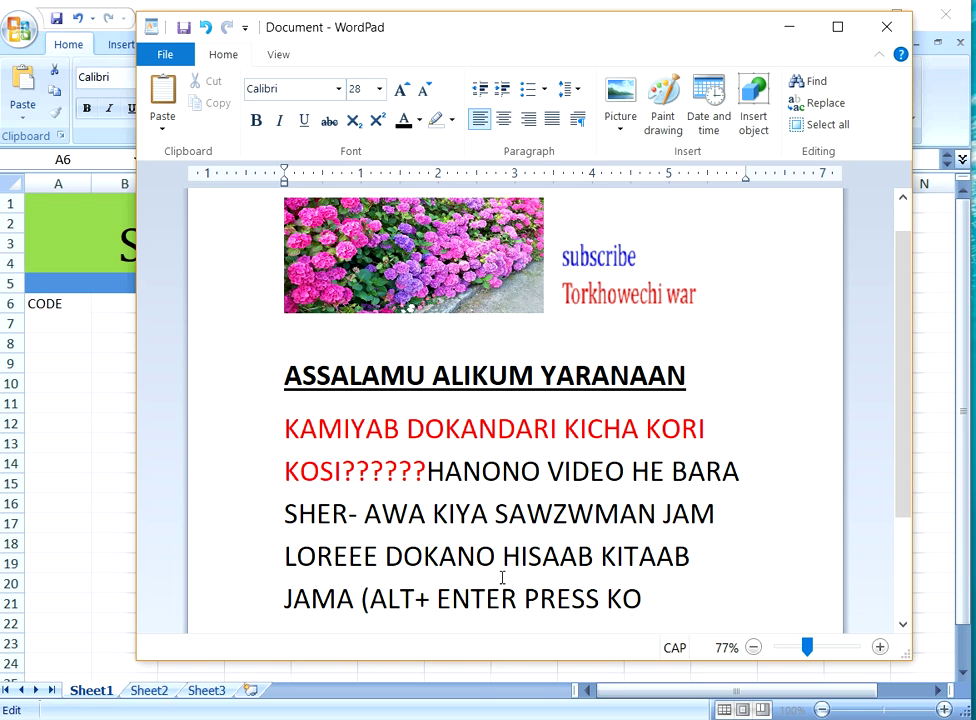
pyautogui.click(525, 598)
pyautogui.write(')')
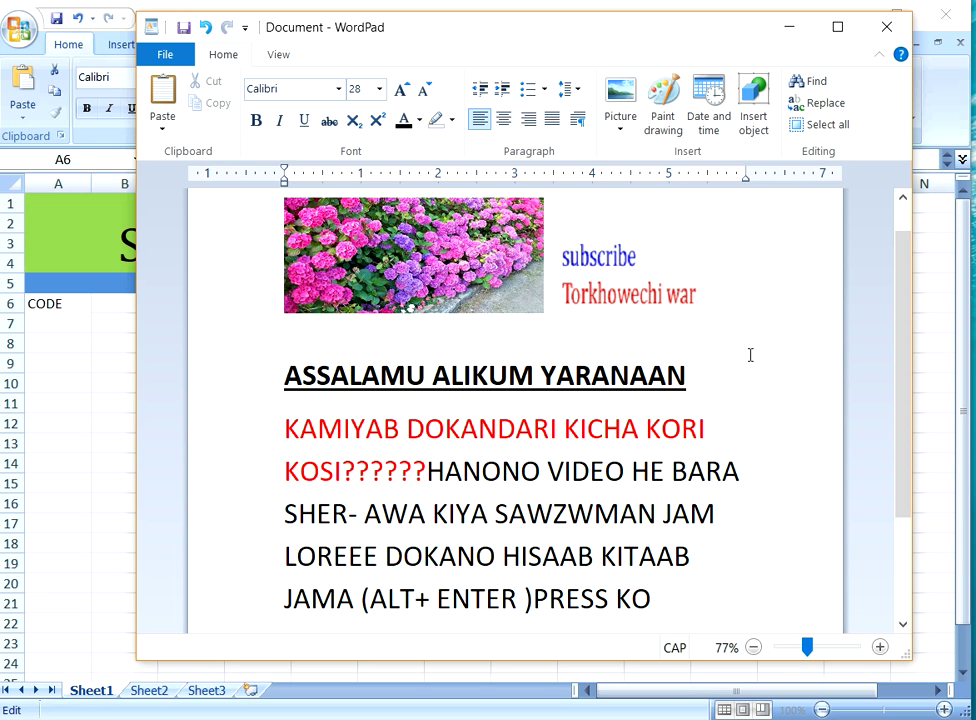
# Step: Return to the Excel sheet and complete the A6 header by adding NO on a second line under CODE
pyautogui.click(790, 27)
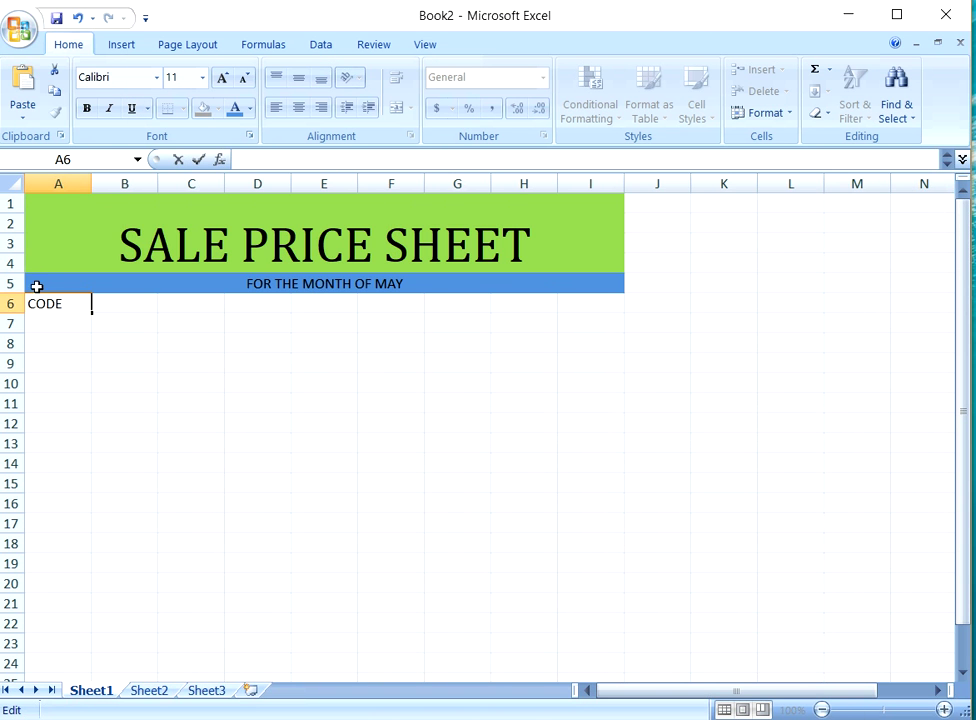
pyautogui.hotkey('alt', 'Return')
pyautogui.write('NO')
# Step: Enter the header PRODUCT NAME in cell B6, with NAME on a second line
pyautogui.click(110, 302)
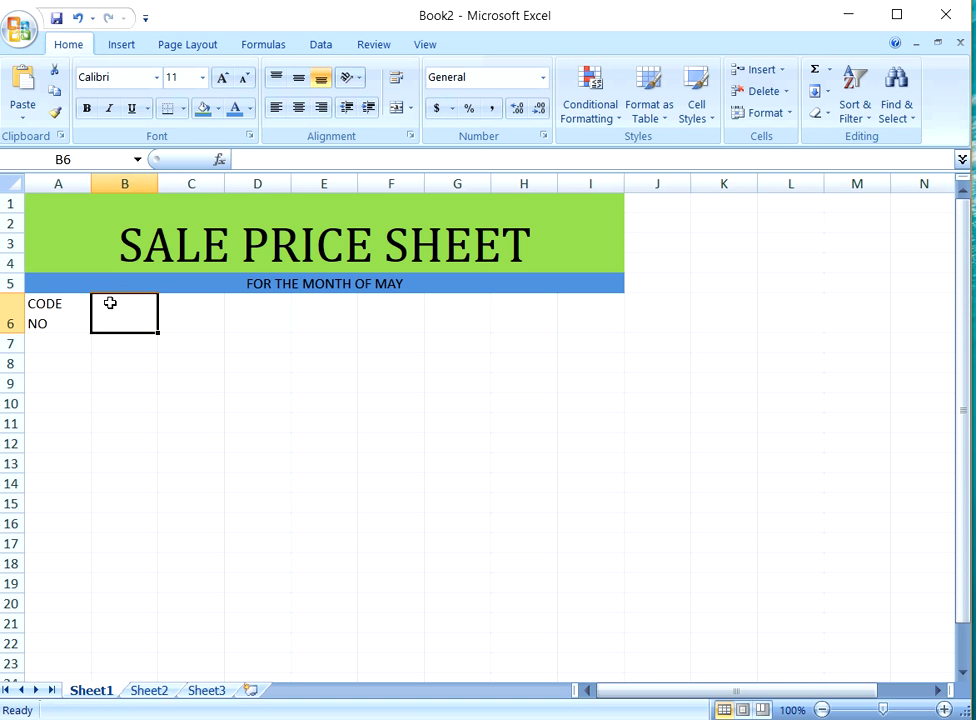
pyautogui.write('PRO')
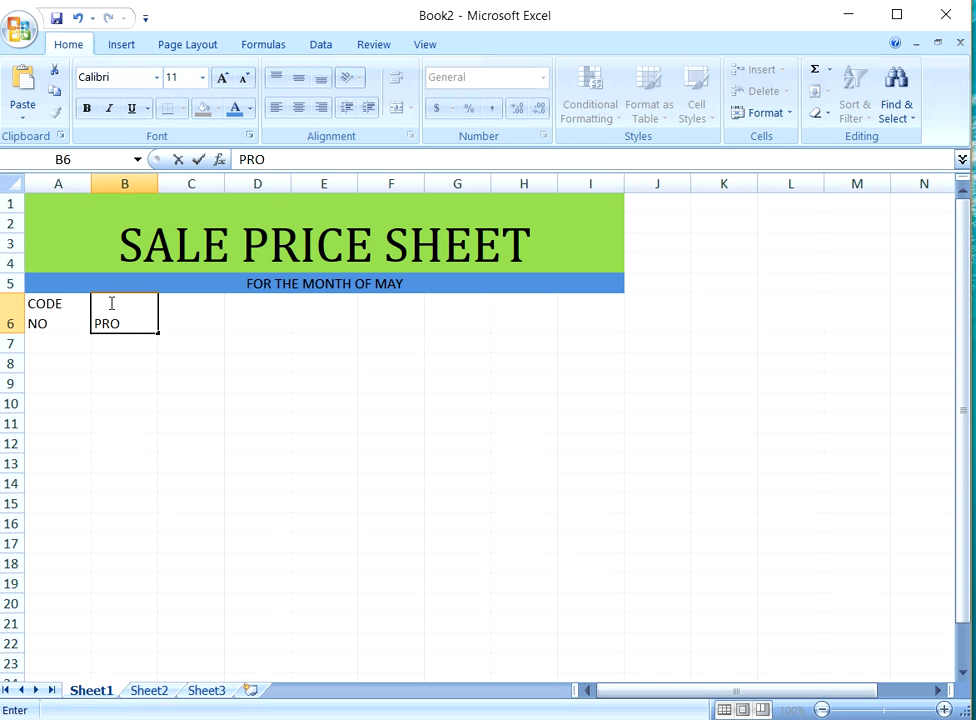
pyautogui.write('DUCT')
pyautogui.hotkey('alt', 'Return')
pyautogui.write('NAME')
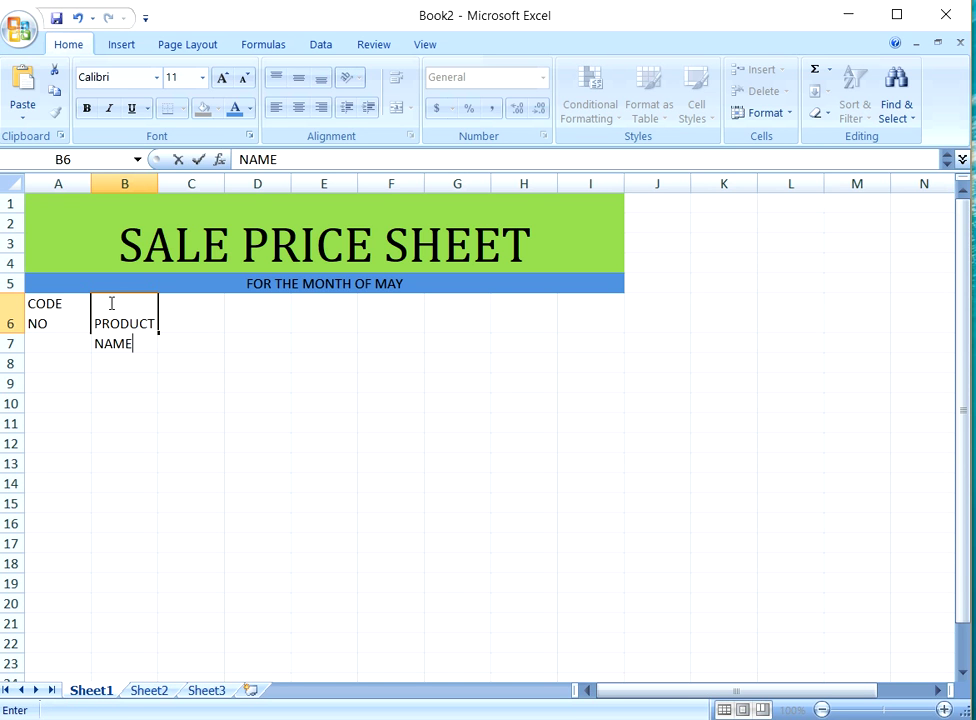
# Step: Enter the header REGION in cell C6
pyautogui.click(191, 312)
pyautogui.doubleClick(191, 310)
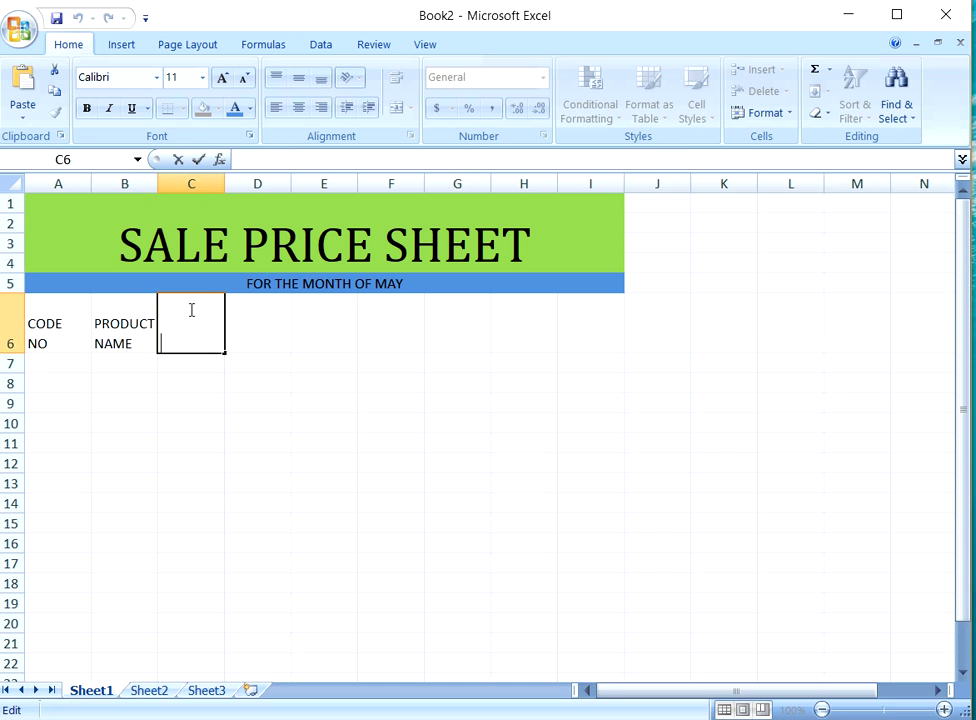
pyautogui.write('REGI')
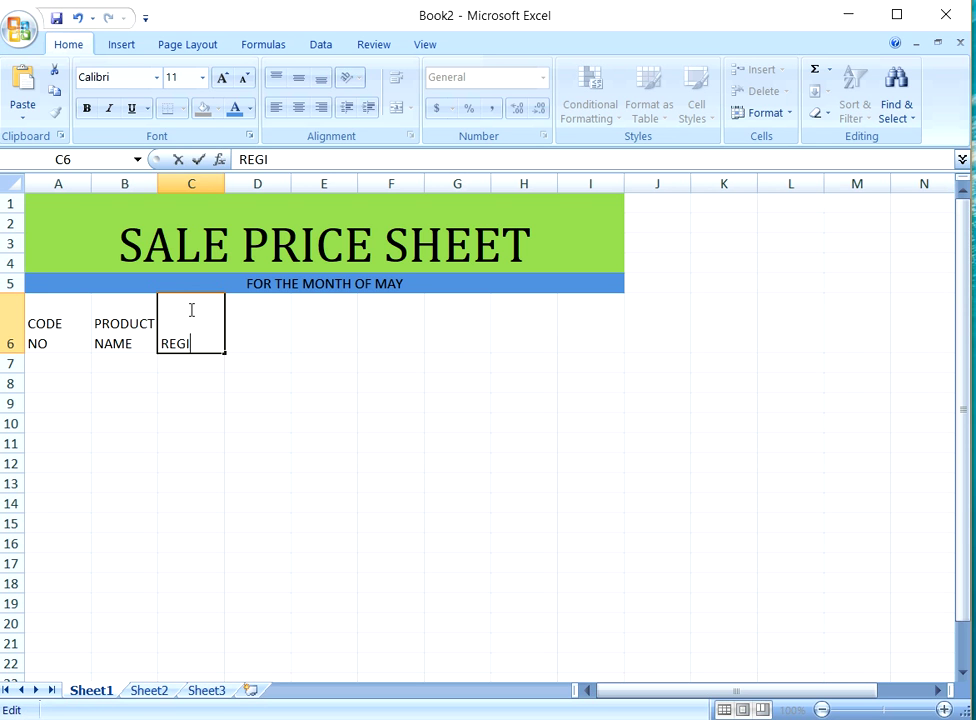
pyautogui.write('OB')
pyautogui.press('BackSpace')
pyautogui.write('N')
# Step: Begin the header in cell D6 with the letters PURC
pyautogui.click(260, 315)
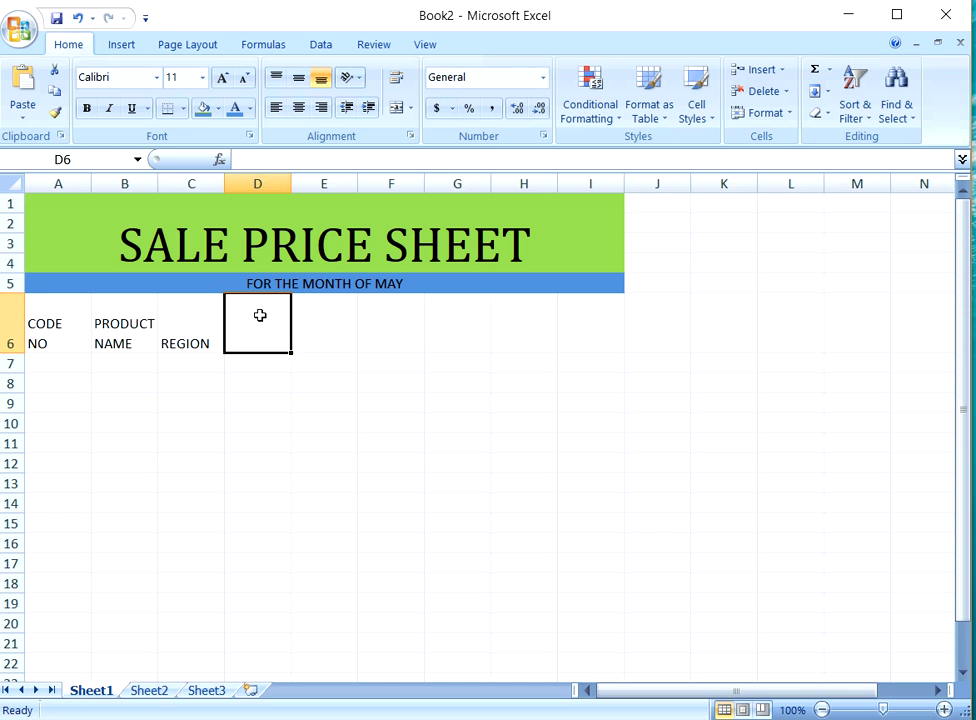
pyautogui.write('PUR')
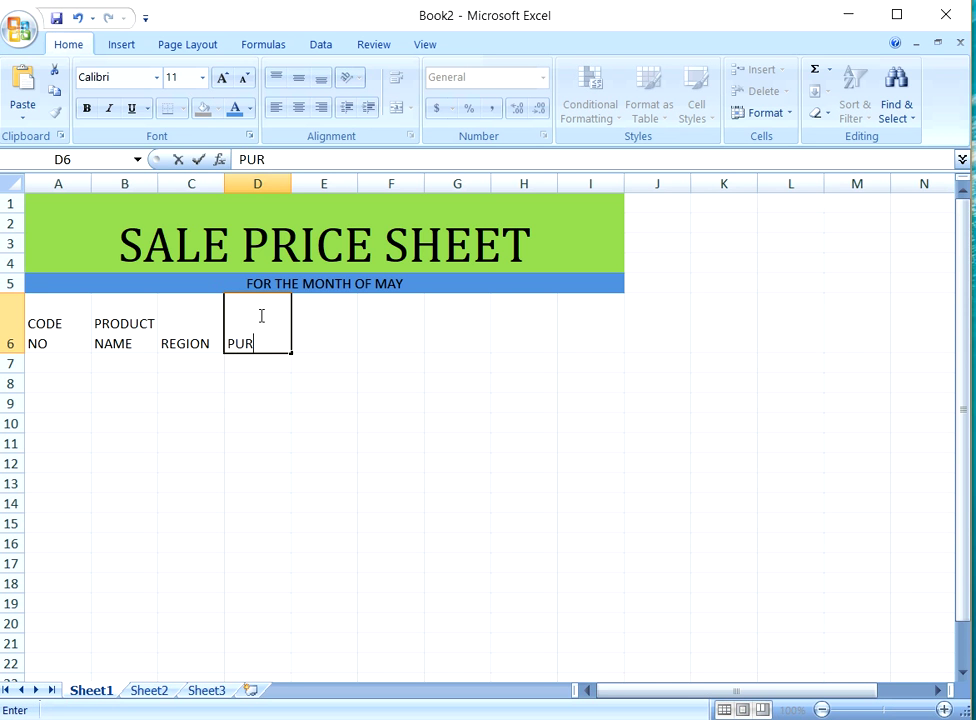
pyautogui.write('CGA')
pyautogui.press('BackSpace')
pyautogui.press('BackSpace')
# Step: Add a line break after REGION in cell C6
pyautogui.doubleClick(207, 342)
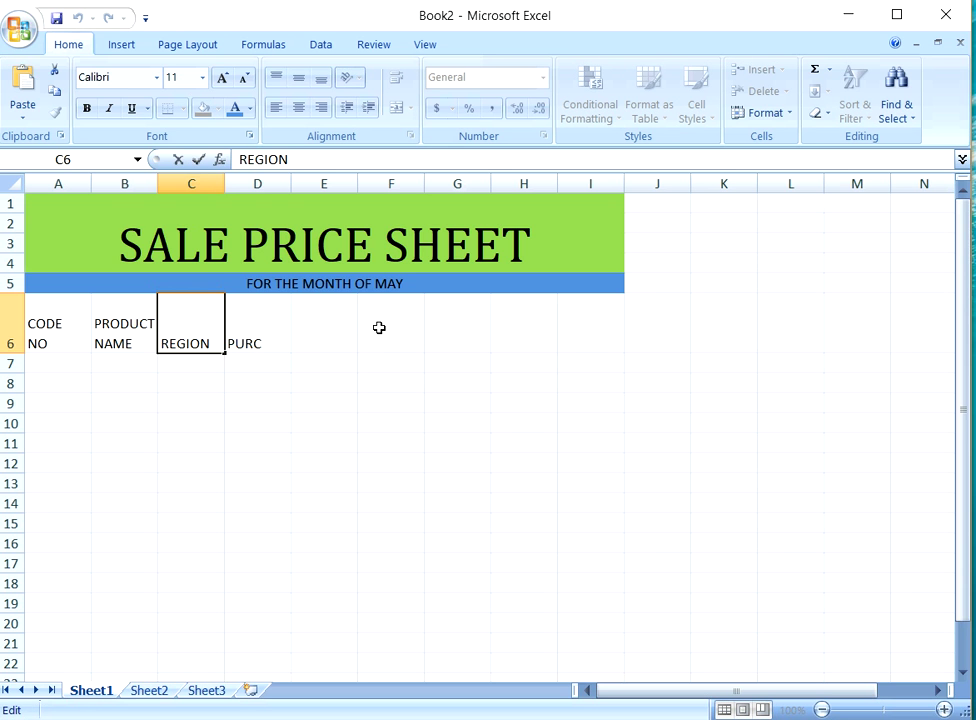
pyautogui.hotkey('alt', 'Return')
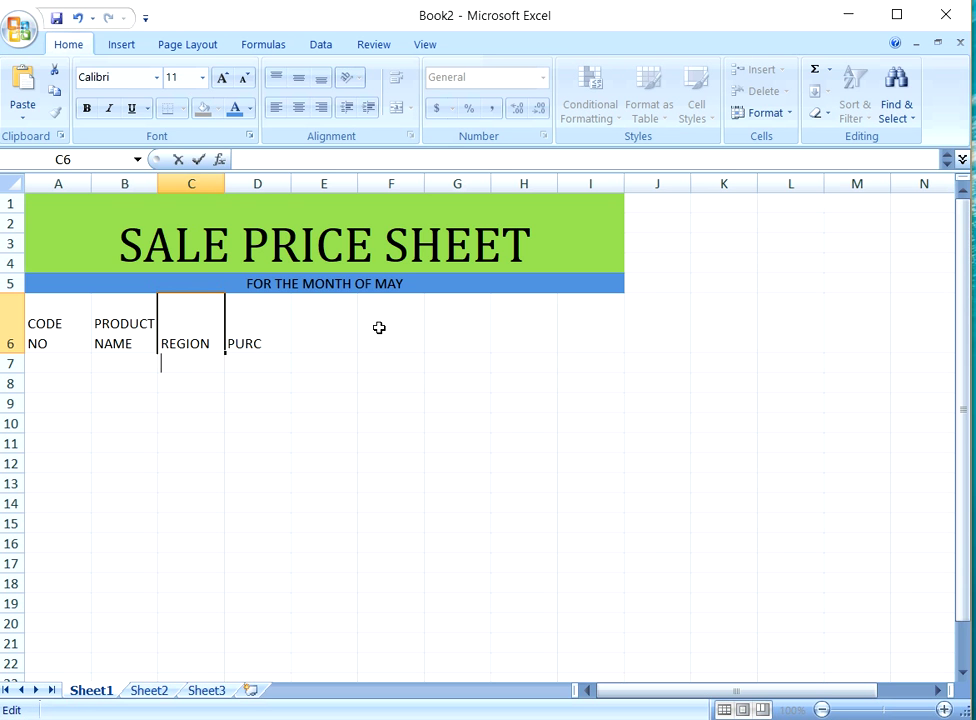
pyautogui.click(285, 333)
# Step: Complete the D6 header as PURCHASE RATE, with RATE on a separate line
pyautogui.doubleClick(263, 342)
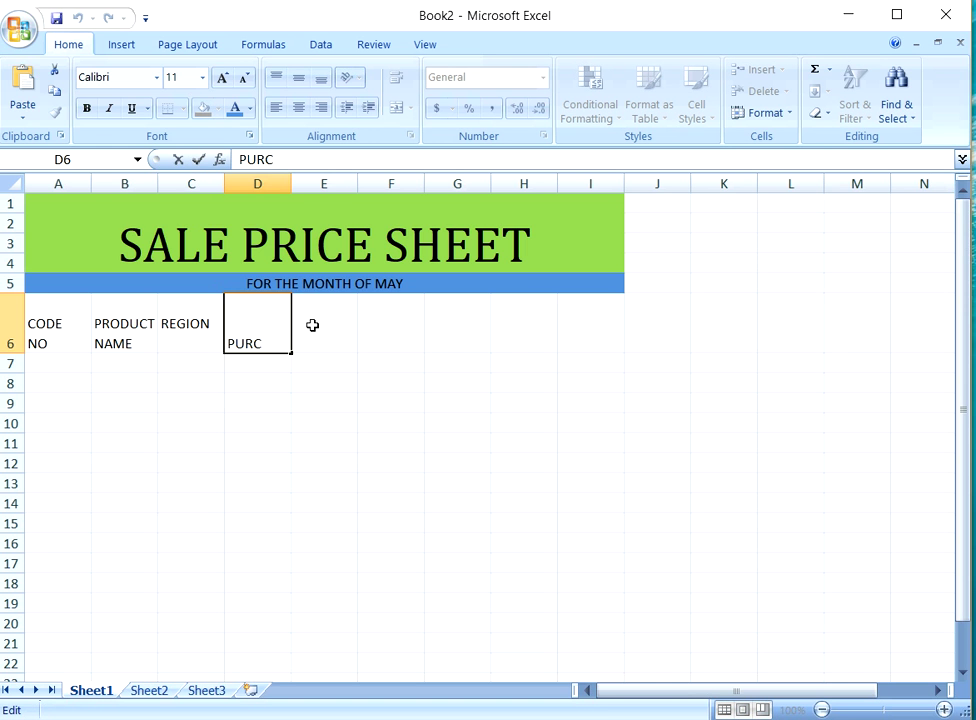
pyautogui.write('A')
pyautogui.press('BackSpace')
pyautogui.write('HASE')
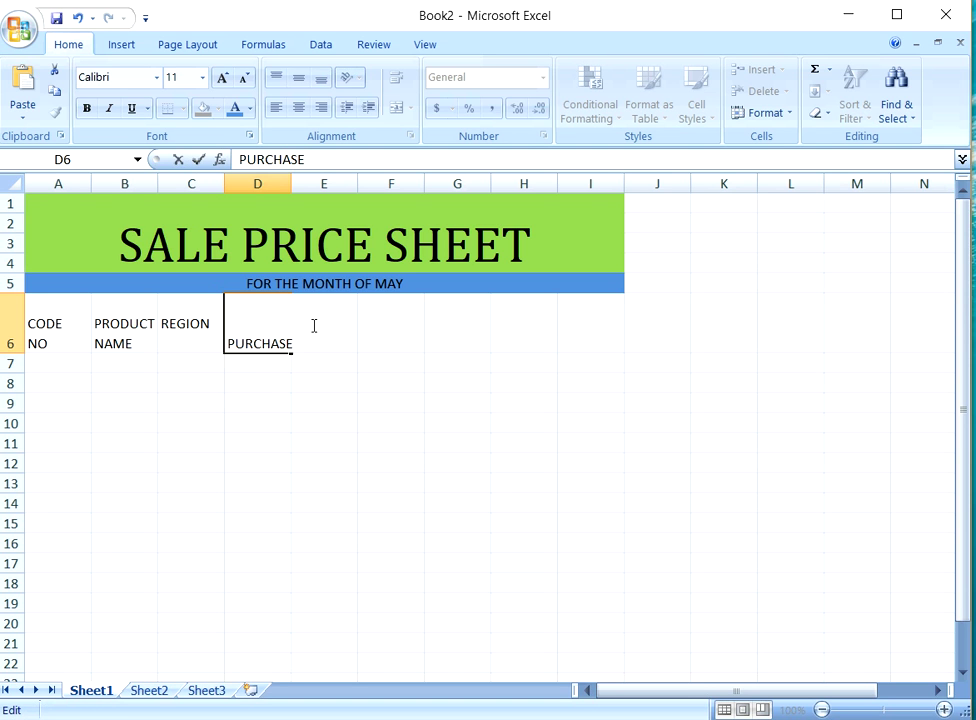
pyautogui.hotkey('alt', 'Return')
pyautogui.write('R')
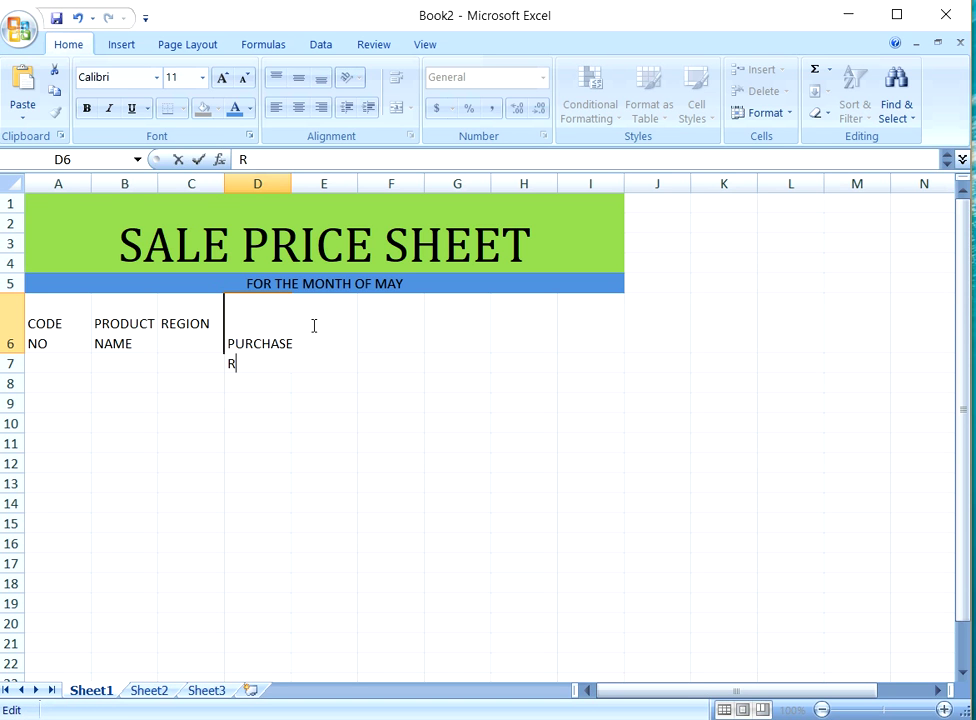
pyautogui.write('ATE')
pyautogui.click(373, 318)
# Step: Enter the header QUANTITY in cell E6, followed by a line break
pyautogui.click(331, 306)
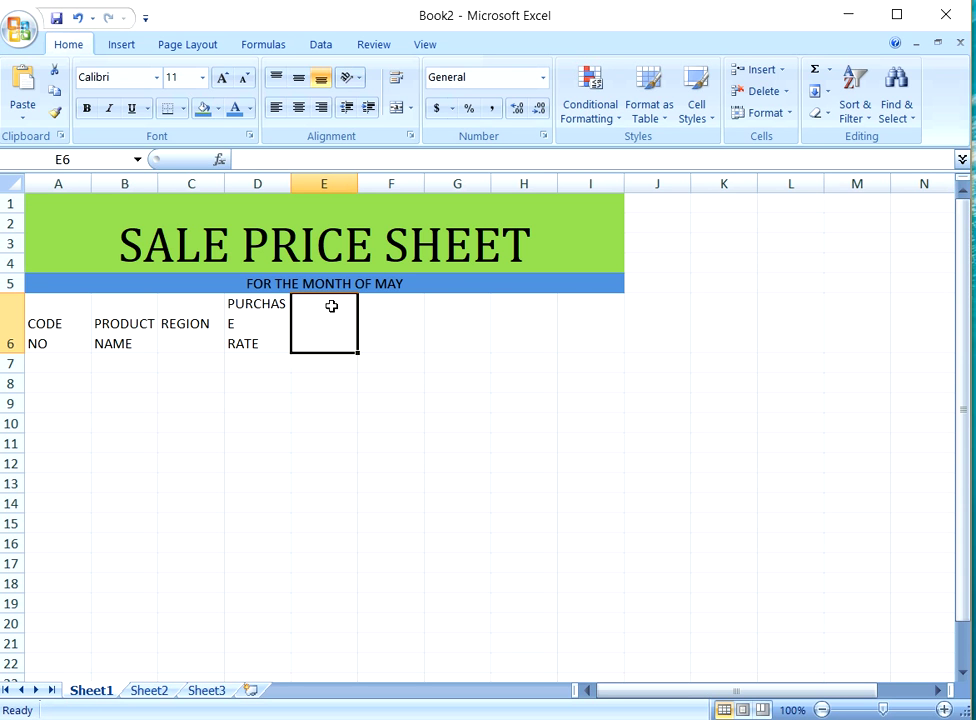
pyautogui.write('Q')
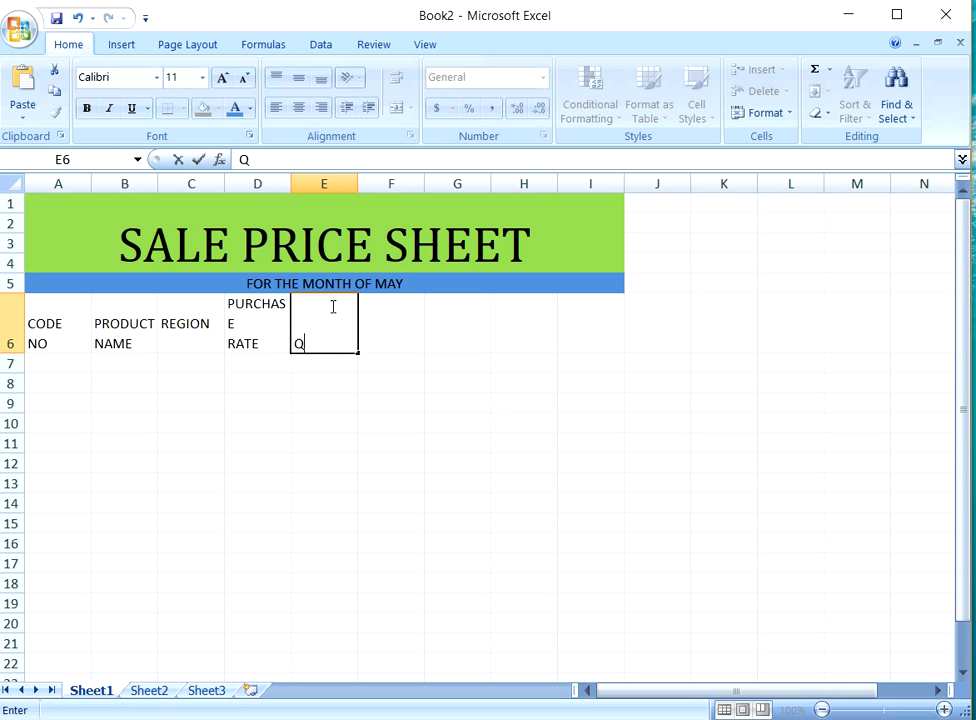
pyautogui.write('UANTITY')
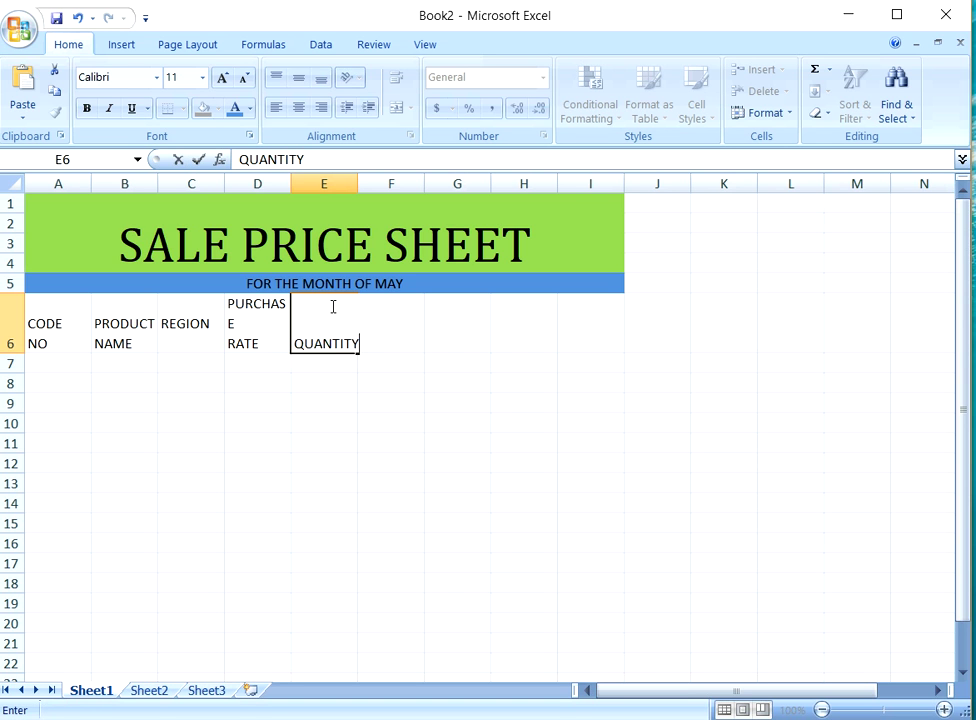
pyautogui.hotkey('alt', 'Return')
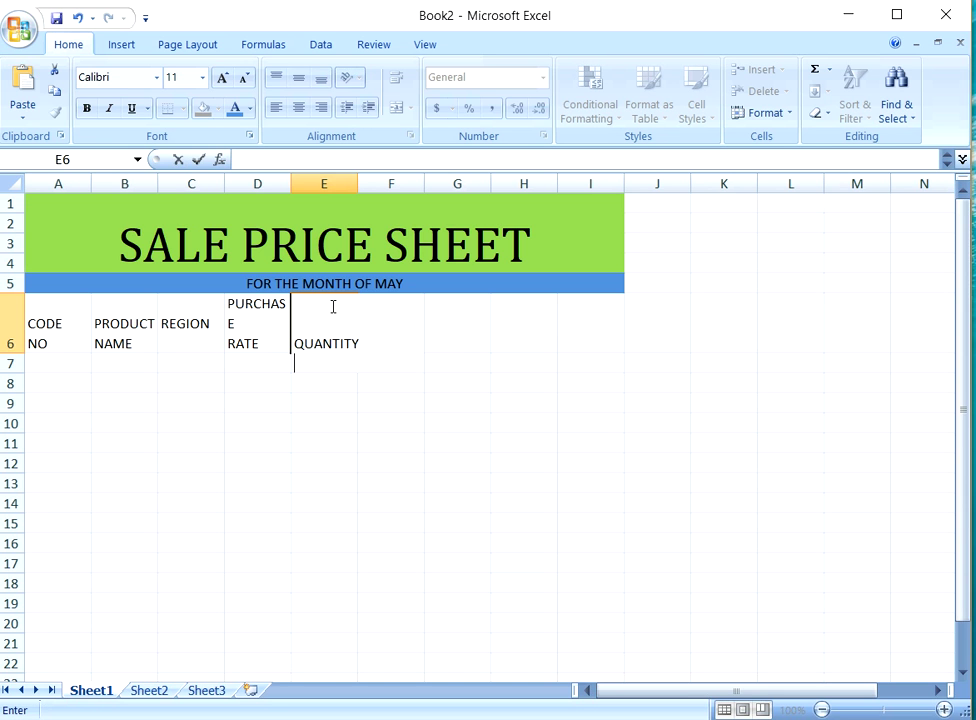
pyautogui.click(458, 342)
# Step: Enter the header PURCHASE AMOUNT in cell F6, with AMOUNT on a separate line
pyautogui.click(398, 319)
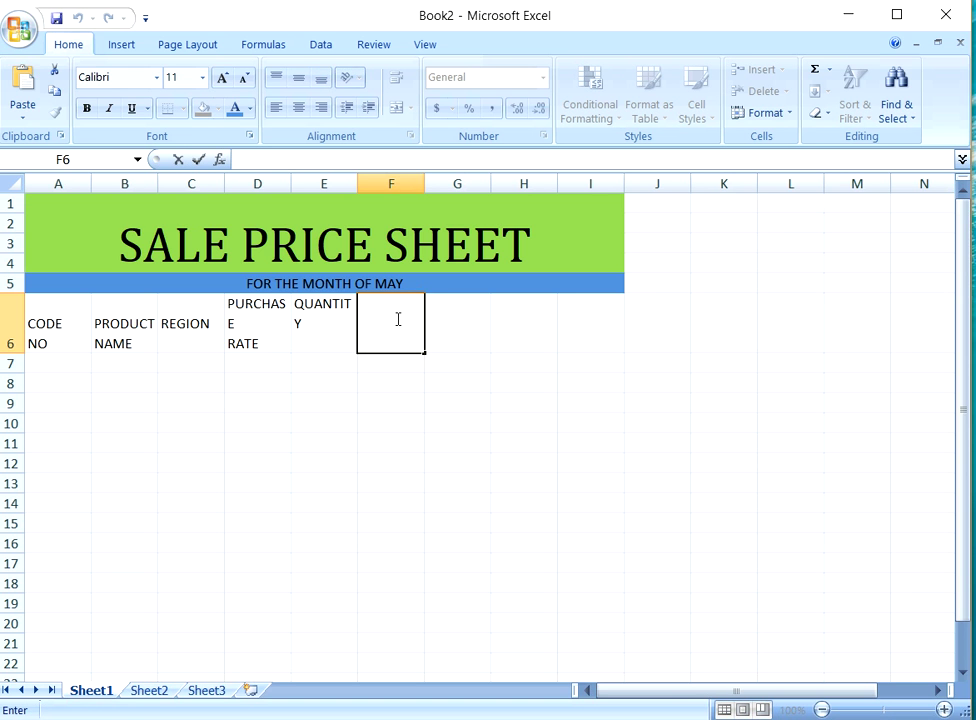
pyautogui.write('PURCHA')
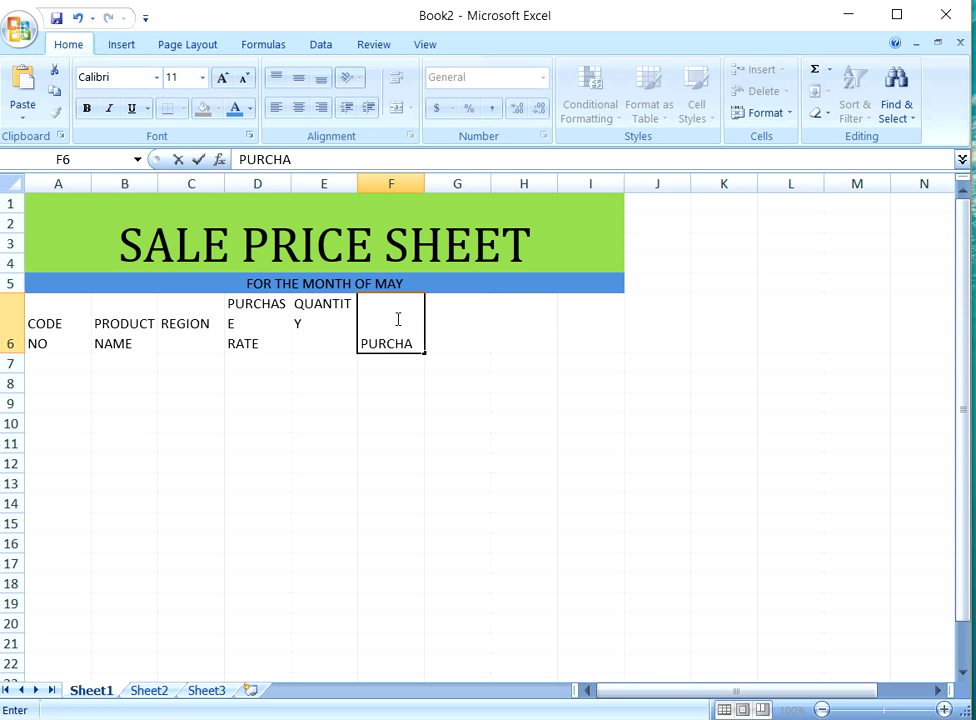
pyautogui.write('SE')
pyautogui.hotkey('alt', 'Return')
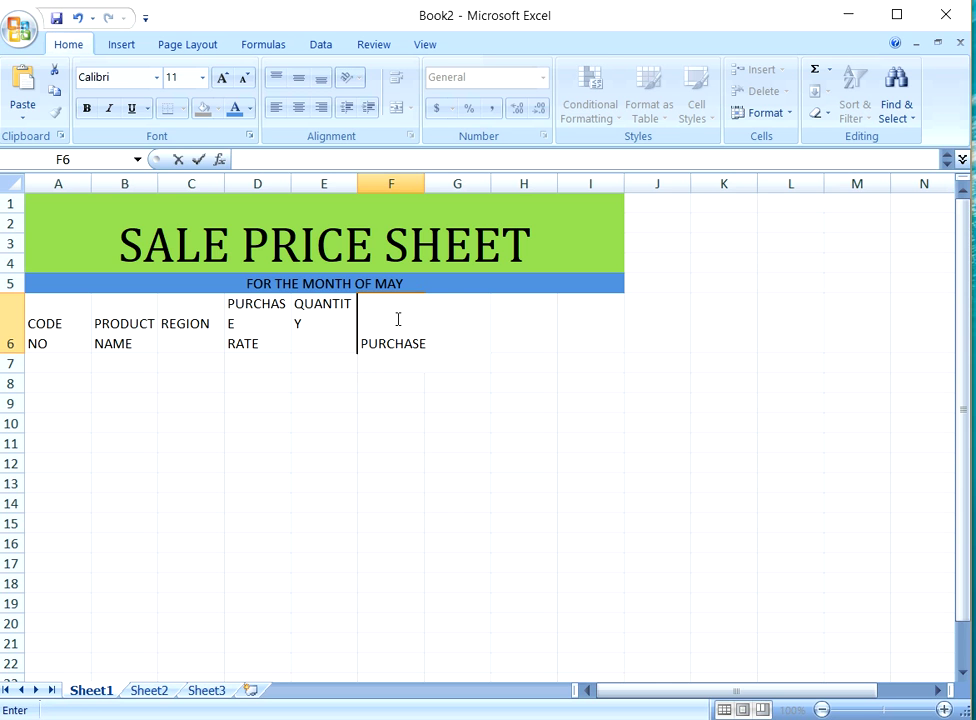
pyautogui.write('AMOUNT')
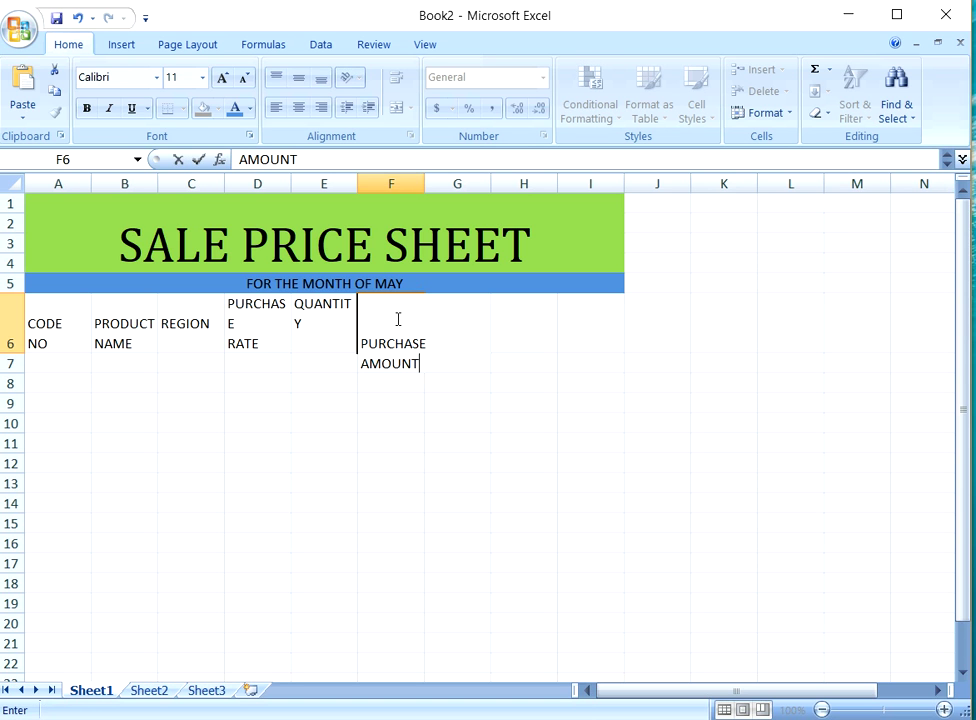
pyautogui.click(516, 325)
# Step: Enter the header SALE RATE in cell G6, with RATE on a second line
pyautogui.click(475, 314)
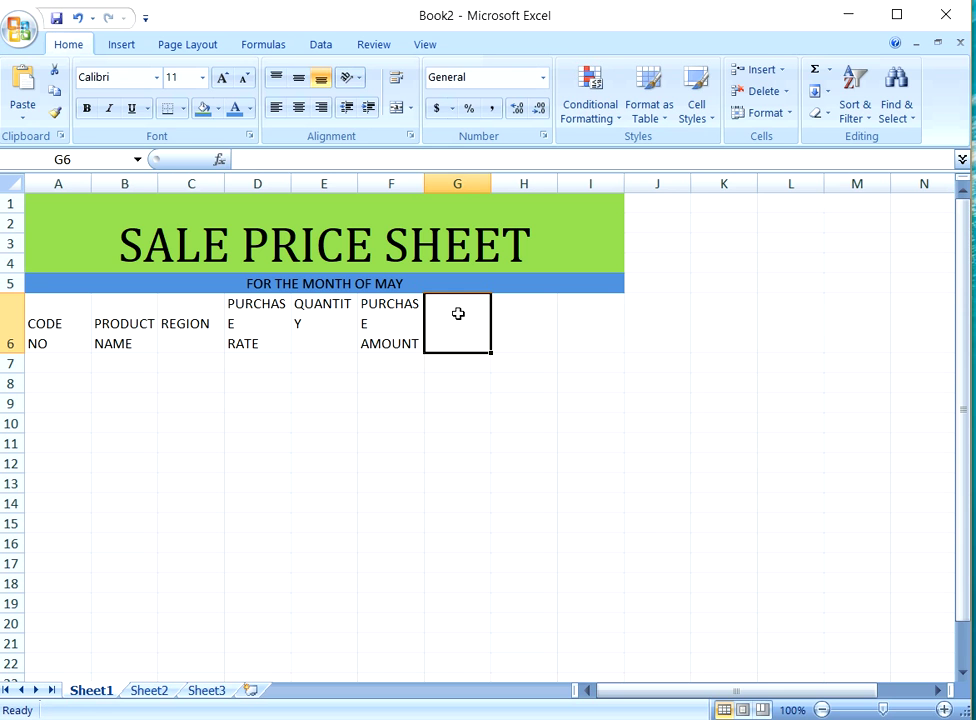
pyautogui.write('SALE')
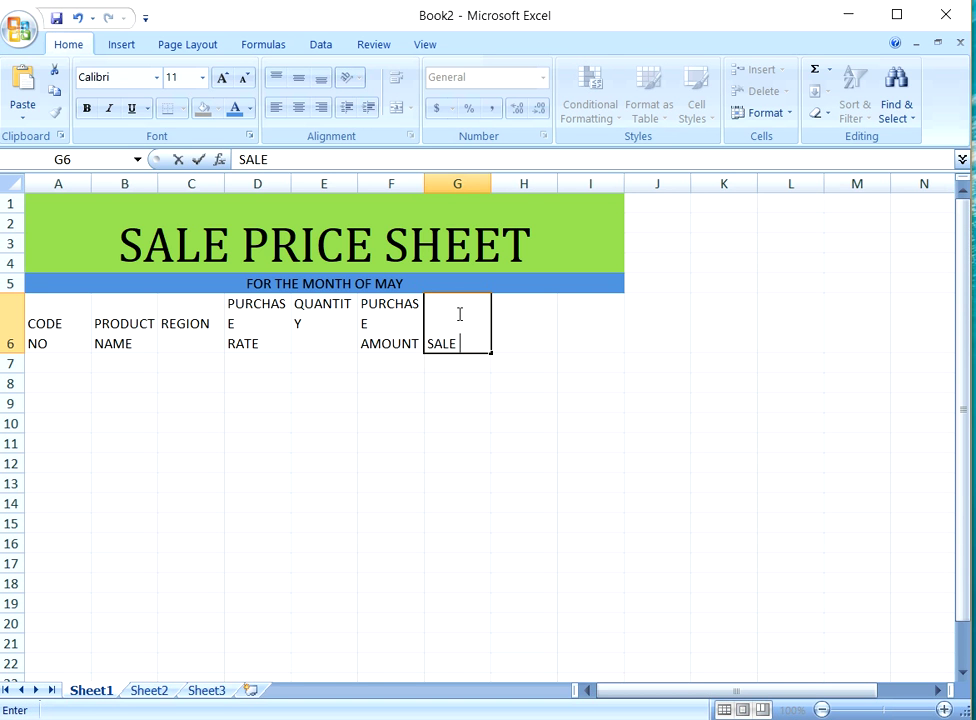
pyautogui.press('BackSpace')
pyautogui.hotkey('alt', 'Return')
pyautogui.write('TE')
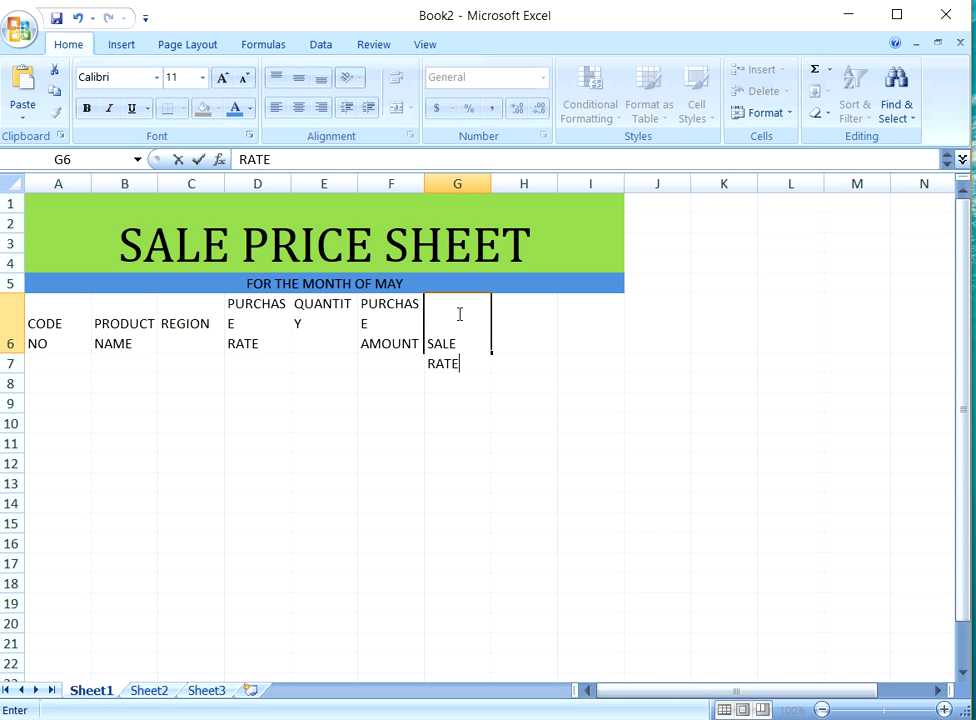
# Step: Enter the header SALE AMOUNT in cell H6, with AMOUNT on a second line
pyautogui.click(515, 318)
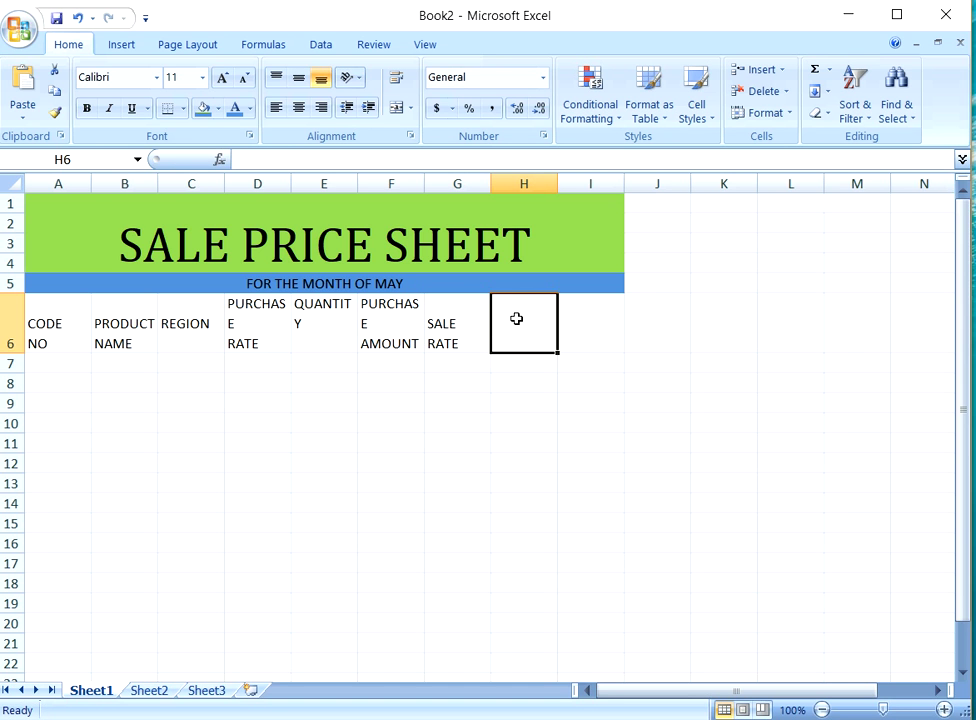
pyautogui.write('SALE')
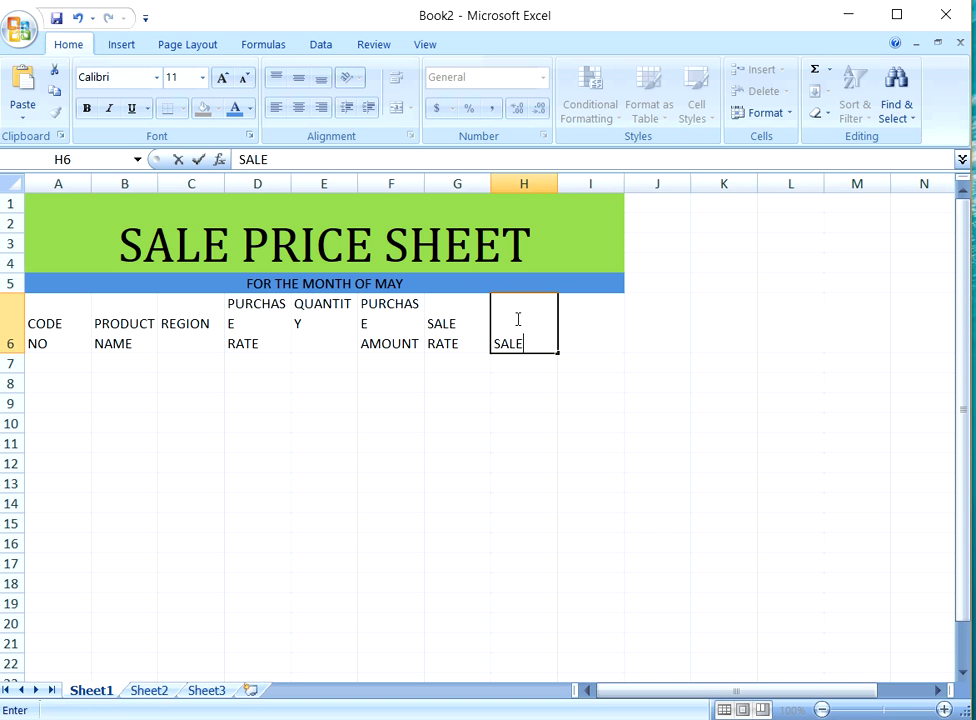
pyautogui.hotkey('alt', 'Return')
pyautogui.write('AMO')
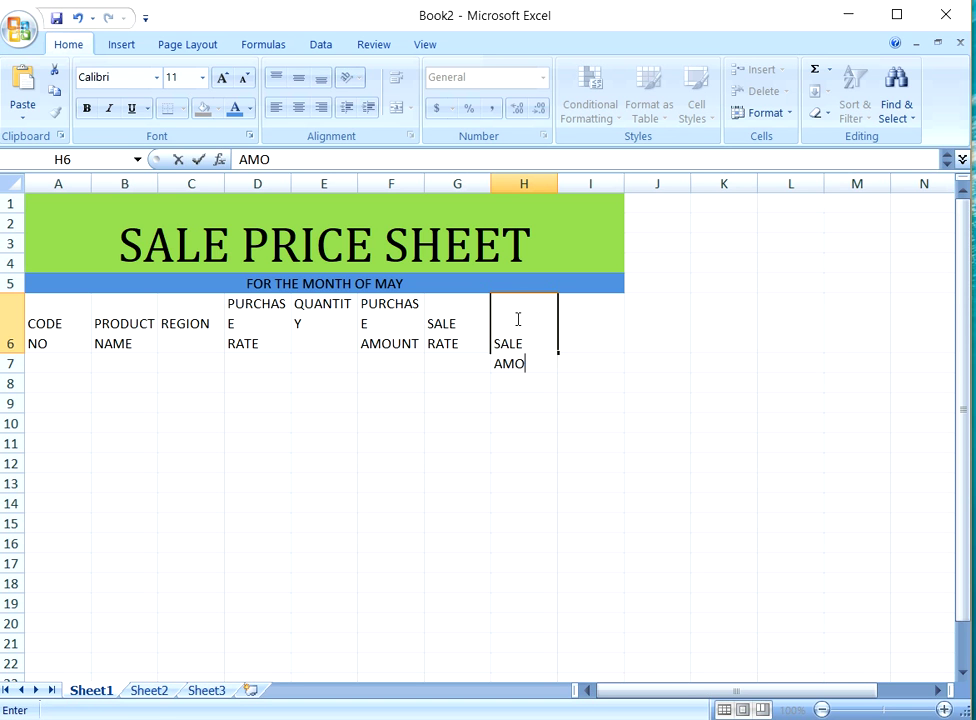
pyautogui.write('UNT')
# Step: Enter the header PROFIT/LOSS in cell I6, with LOSS on a second line after the slash
pyautogui.click(601, 312)
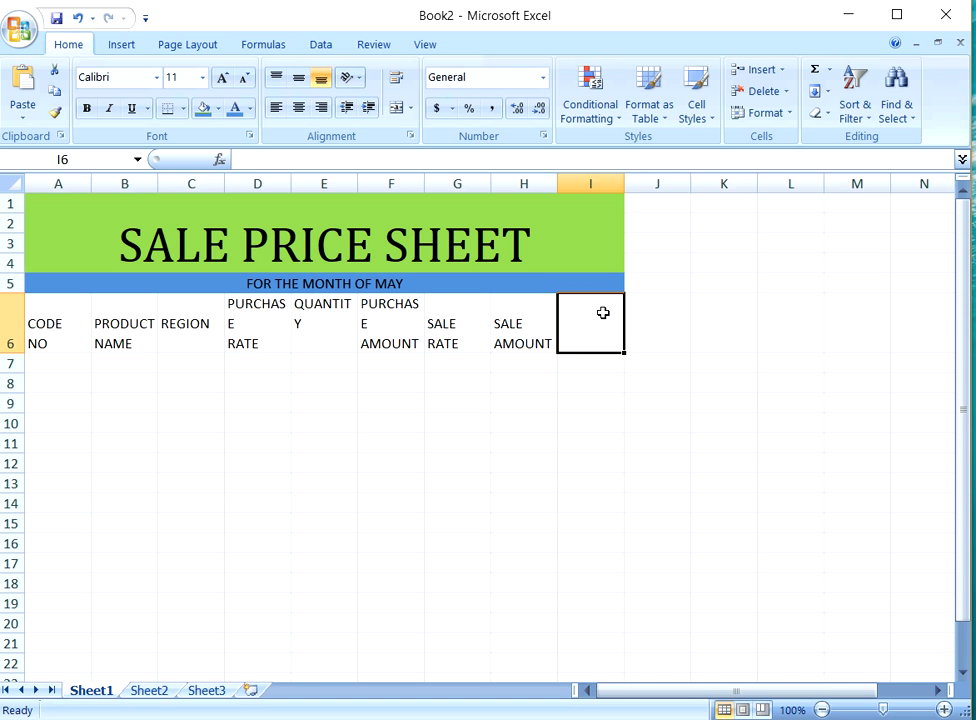
pyautogui.write('PROFIT')
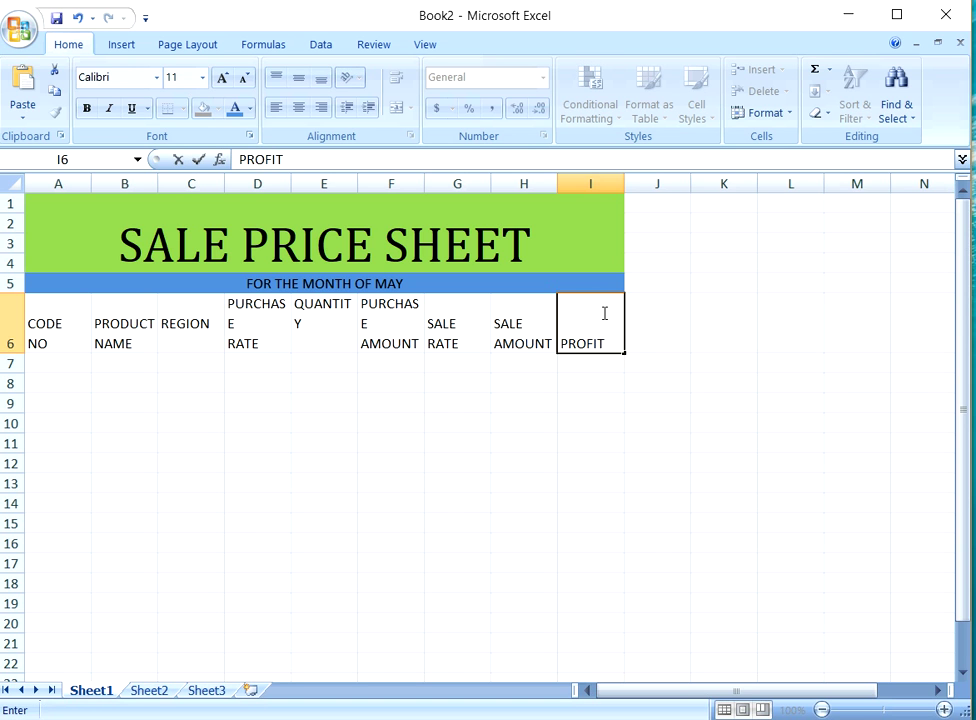
pyautogui.write('/')
pyautogui.hotkey('alt', 'Return')
pyautogui.write('L')
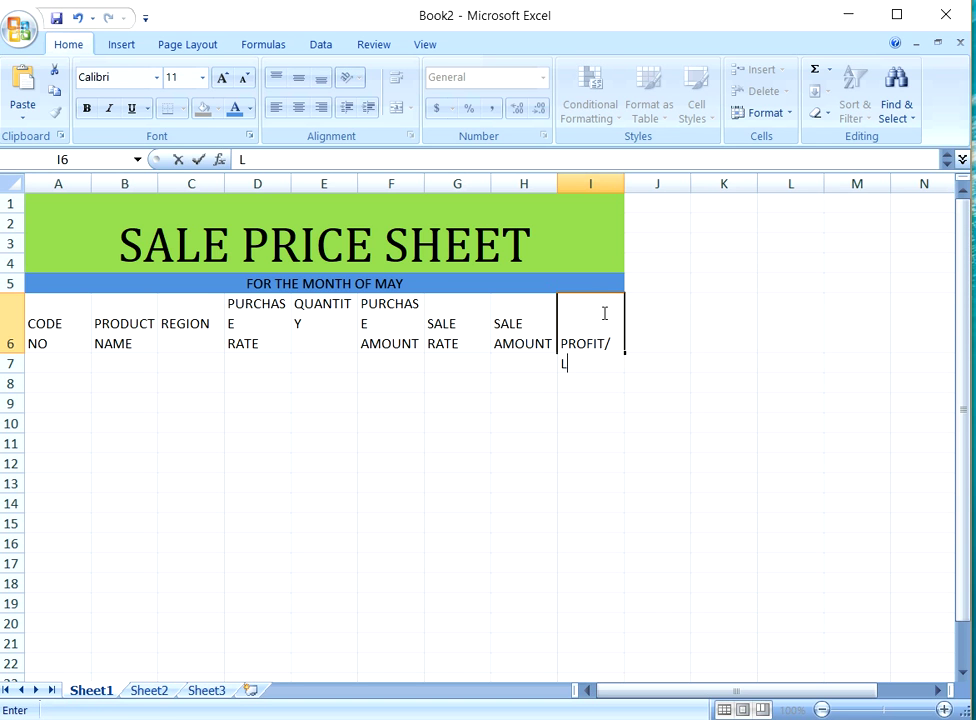
pyautogui.write('OSS')
pyautogui.click(64, 362)
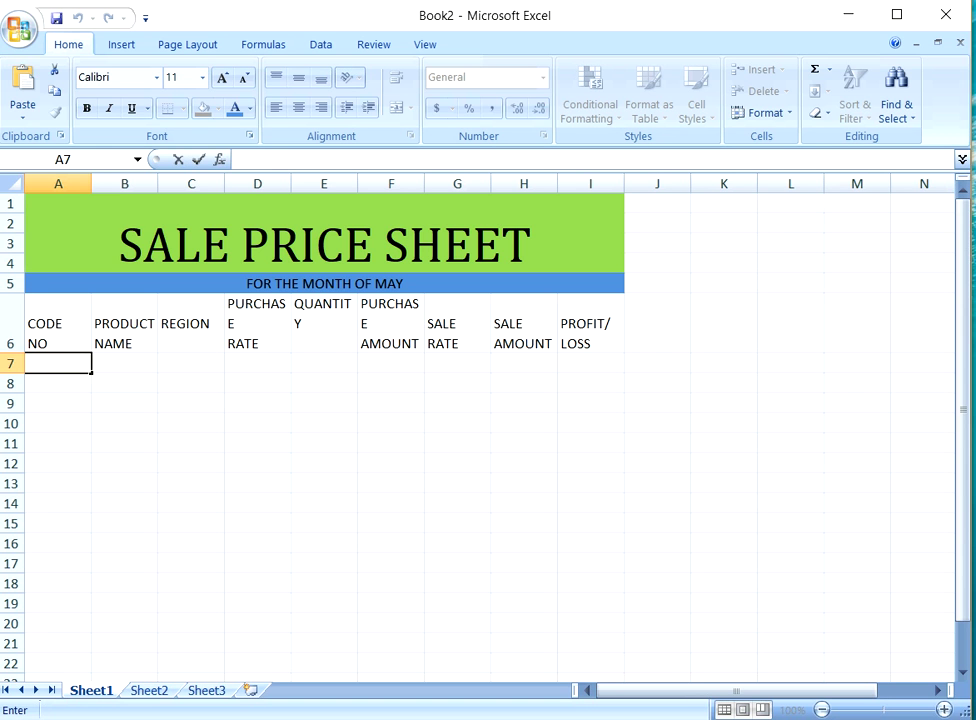
# Step: Fill the header cells A6:I6 with white
pyautogui.moveTo(61, 318); pyautogui.dragTo(600, 324)
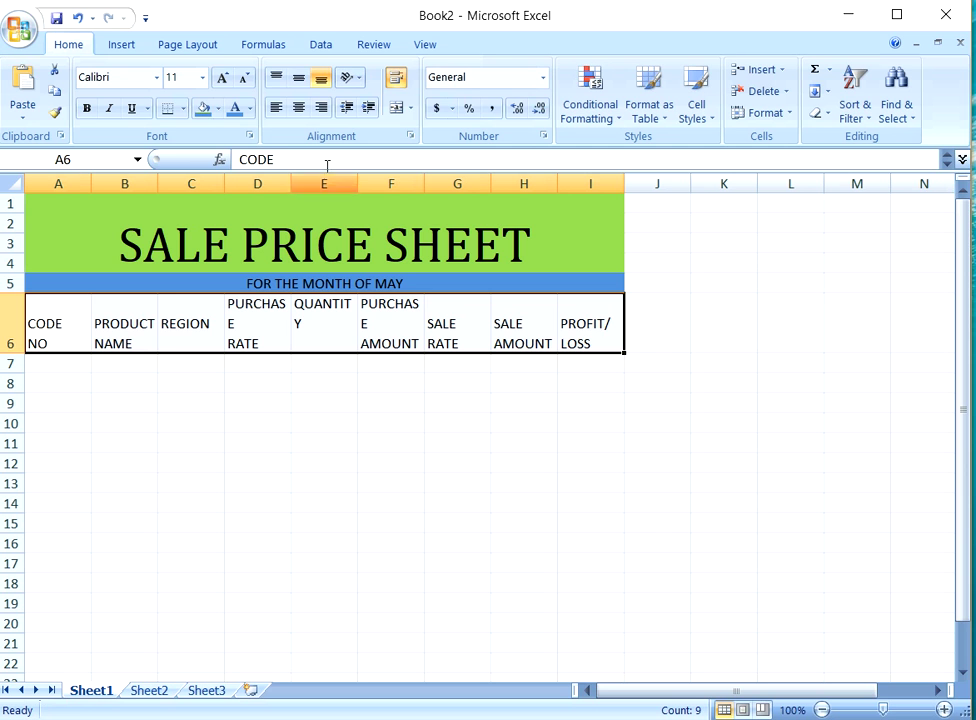
pyautogui.click(208, 112)
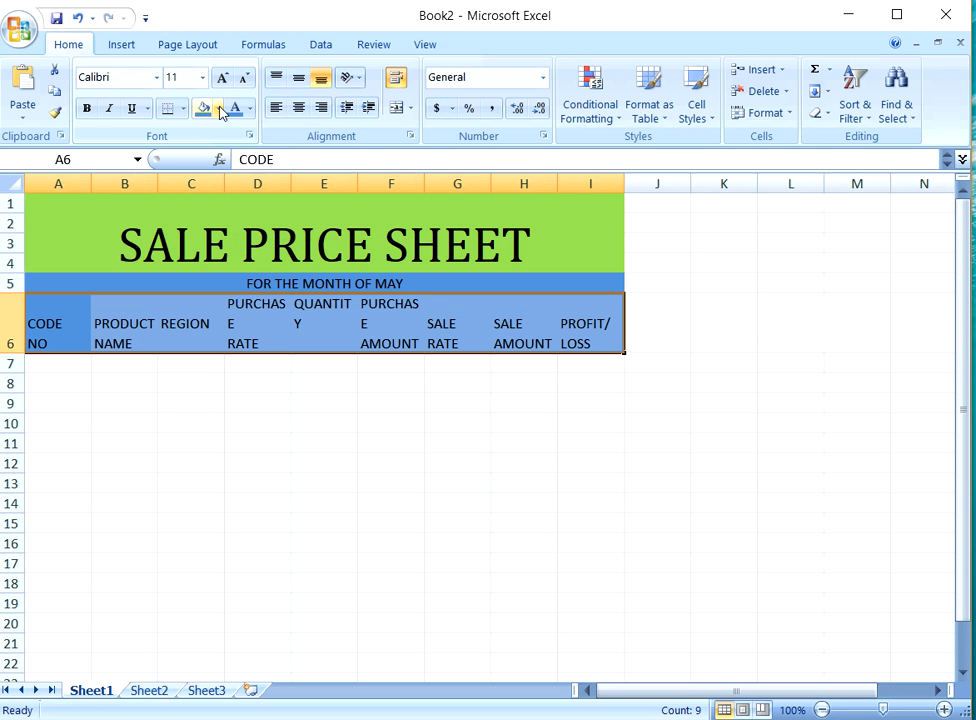
pyautogui.click(219, 109)
pyautogui.click(203, 148)
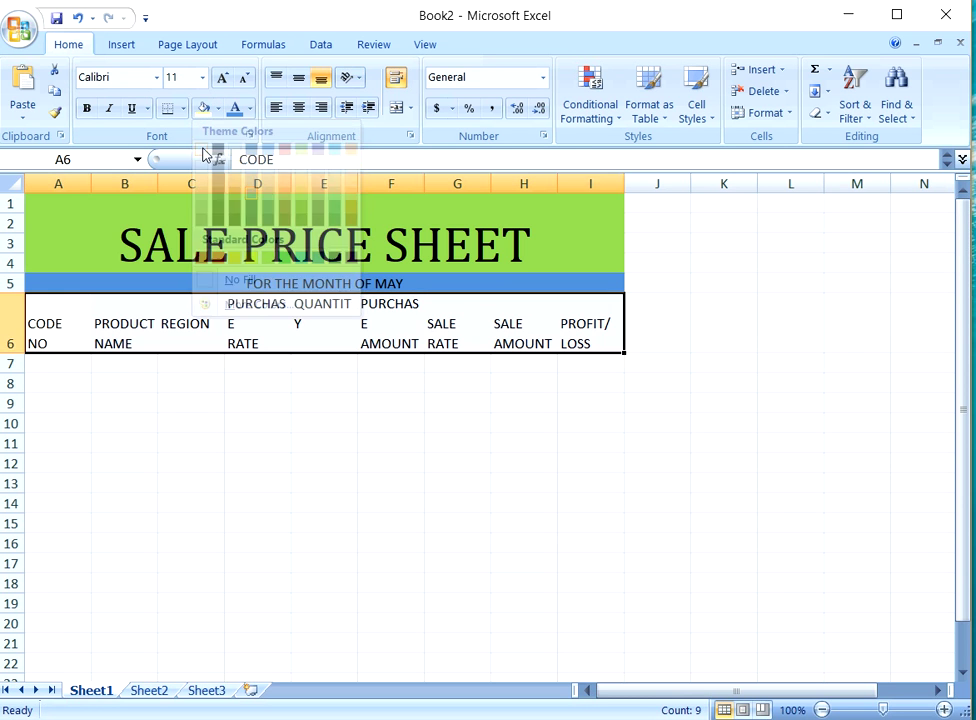
pyautogui.click(181, 364)
pyautogui.moveTo(45, 307); pyautogui.dragTo(533, 317)
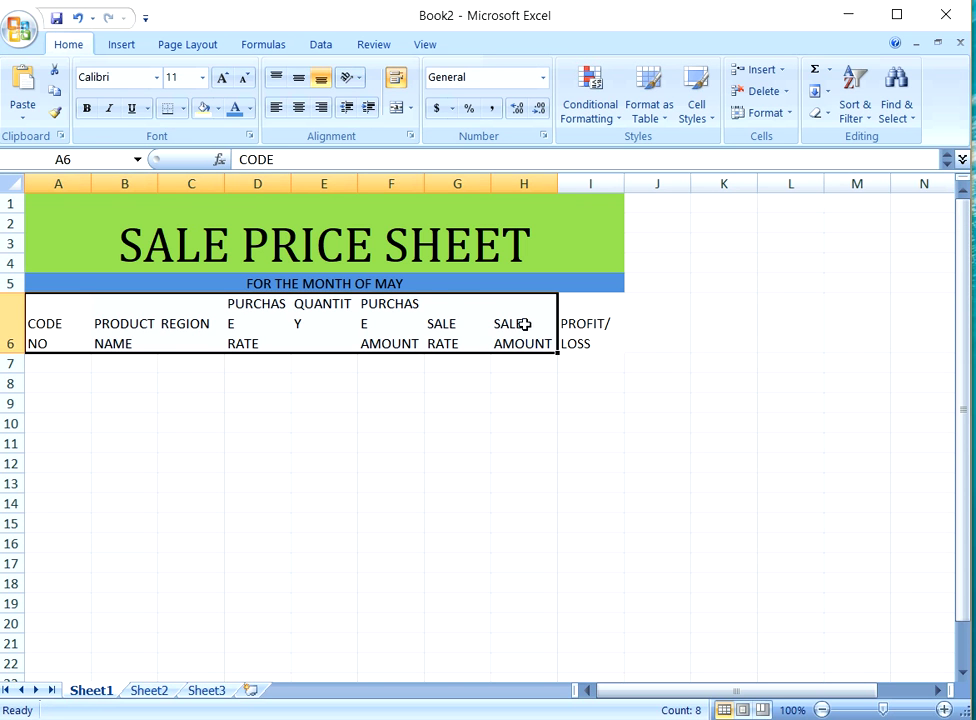
pyautogui.click(450, 401)
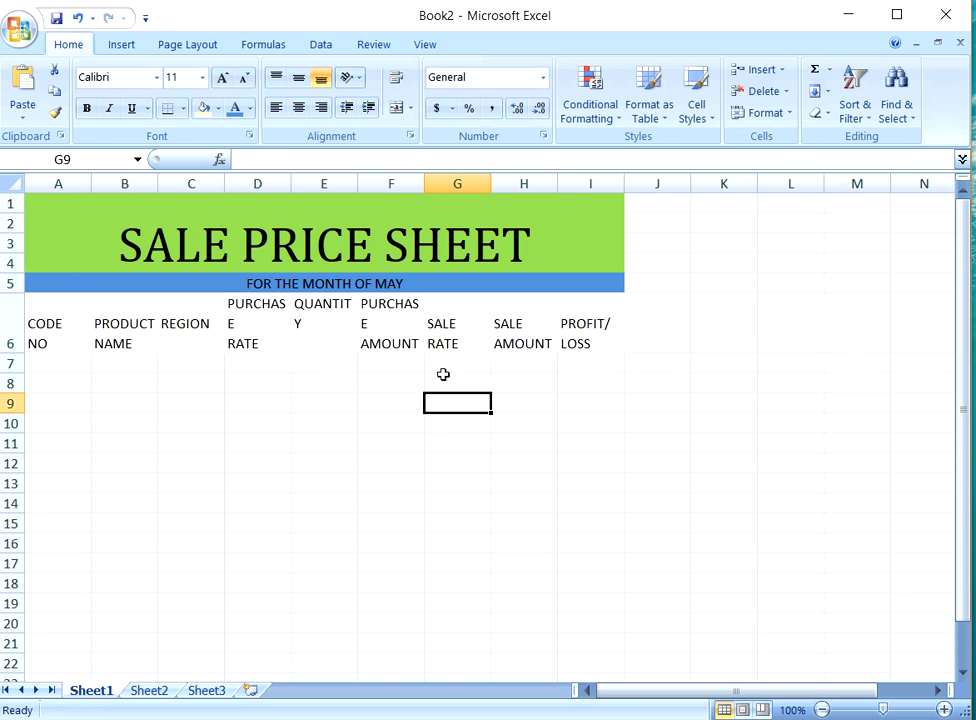
# Step: Widen column B and columns D through I so no word in the row 6 headers breaks across lines
pyautogui.click(244, 180)
pyautogui.moveTo(286, 182); pyautogui.dragTo(296, 181)
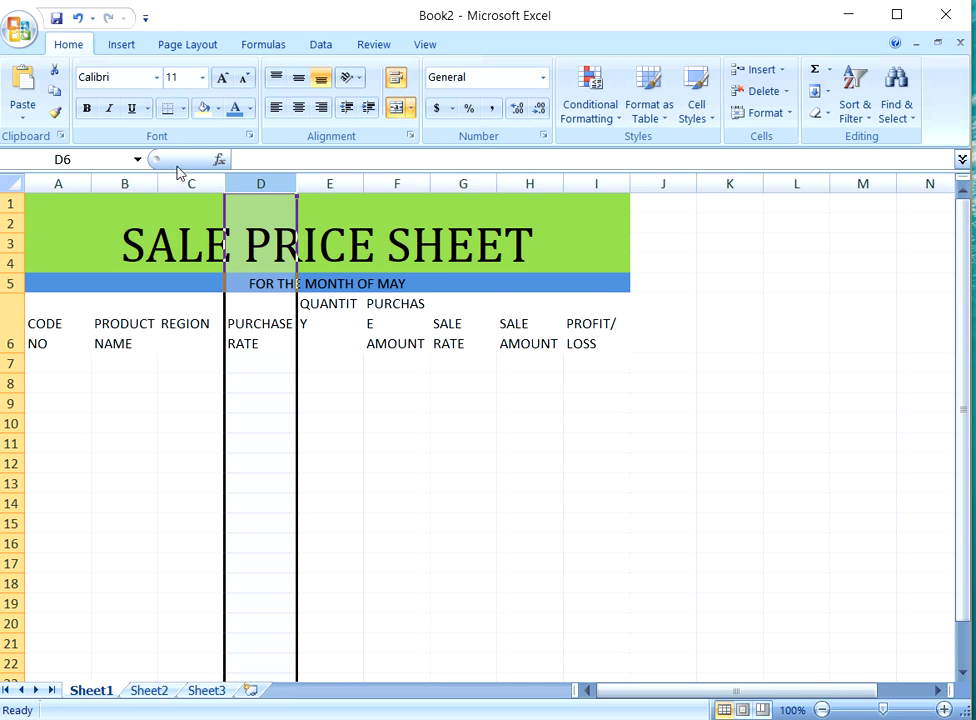
pyautogui.moveTo(158, 175); pyautogui.dragTo(163, 175)
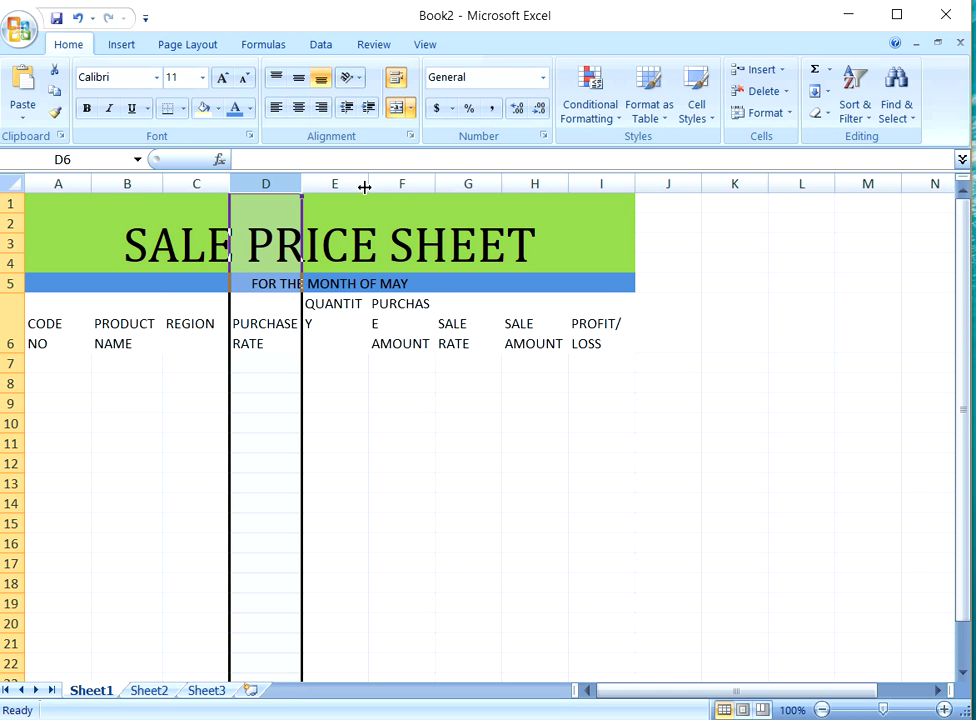
pyautogui.moveTo(366, 184); pyautogui.dragTo(374, 182)
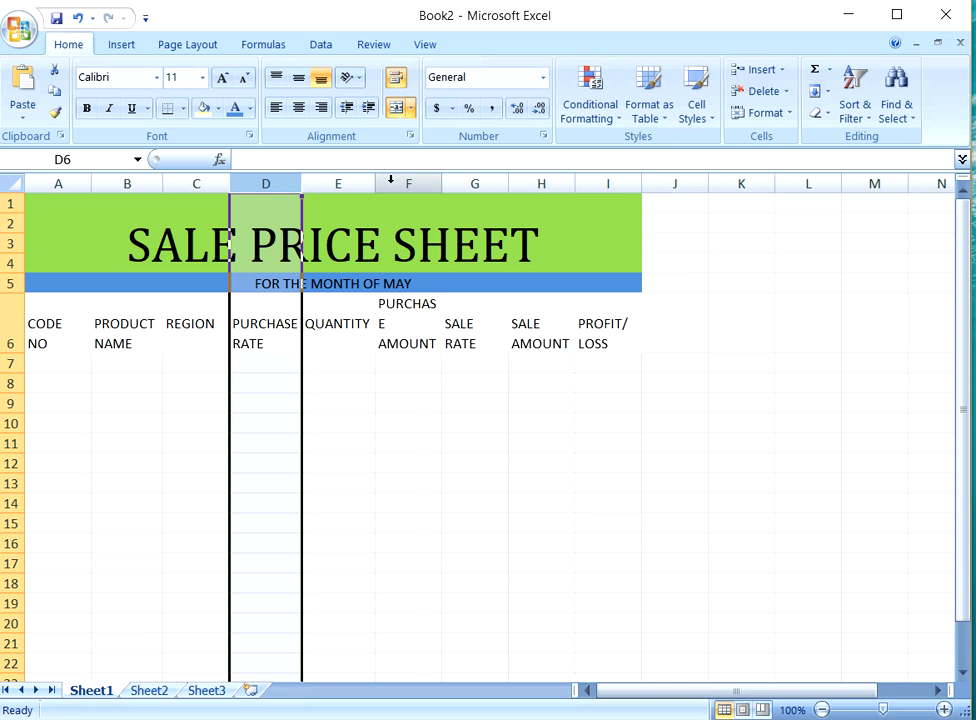
pyautogui.moveTo(441, 190); pyautogui.dragTo(445, 190)
pyautogui.moveTo(376, 176); pyautogui.dragTo(383, 175)
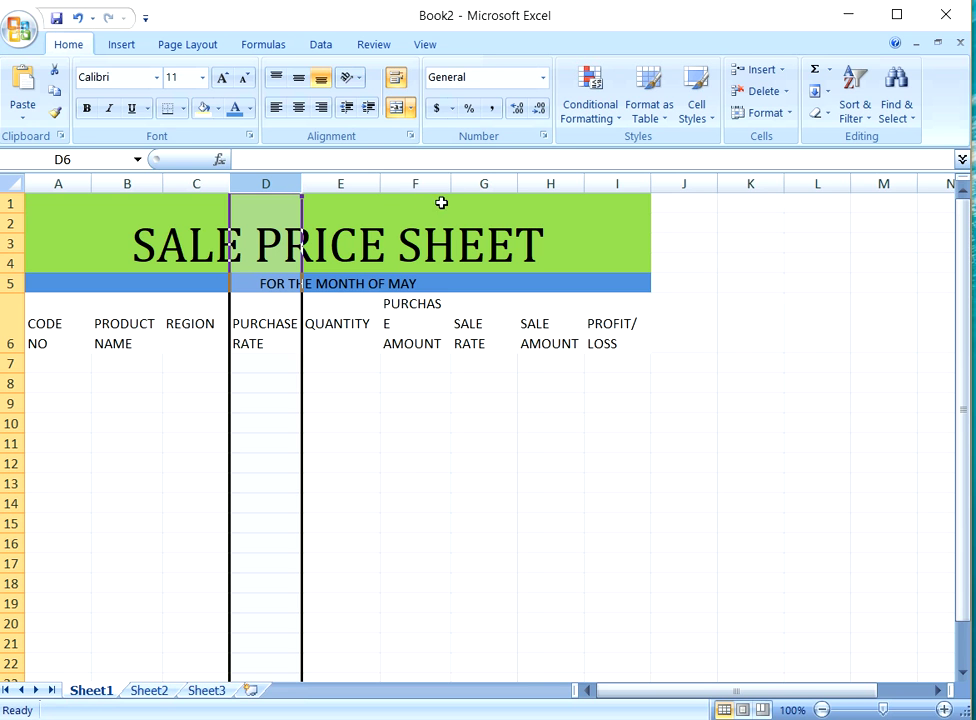
pyautogui.moveTo(449, 178); pyautogui.dragTo(457, 181)
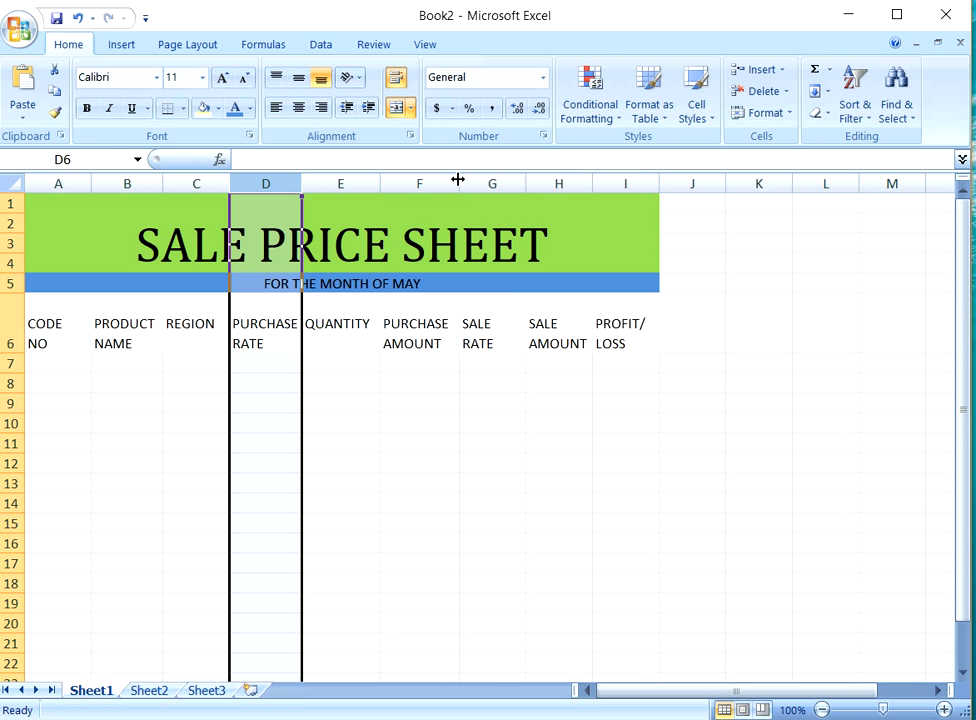
pyautogui.moveTo(530, 186); pyautogui.dragTo(533, 183)
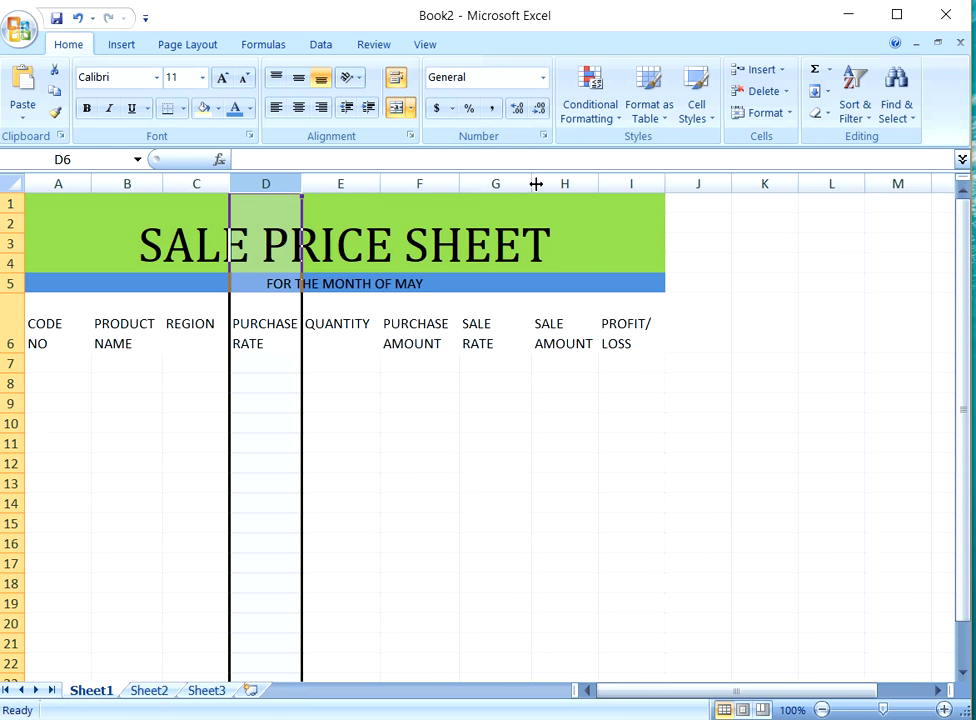
pyautogui.moveTo(599, 183); pyautogui.dragTo(605, 183)
pyautogui.moveTo(670, 181); pyautogui.dragTo(676, 180)
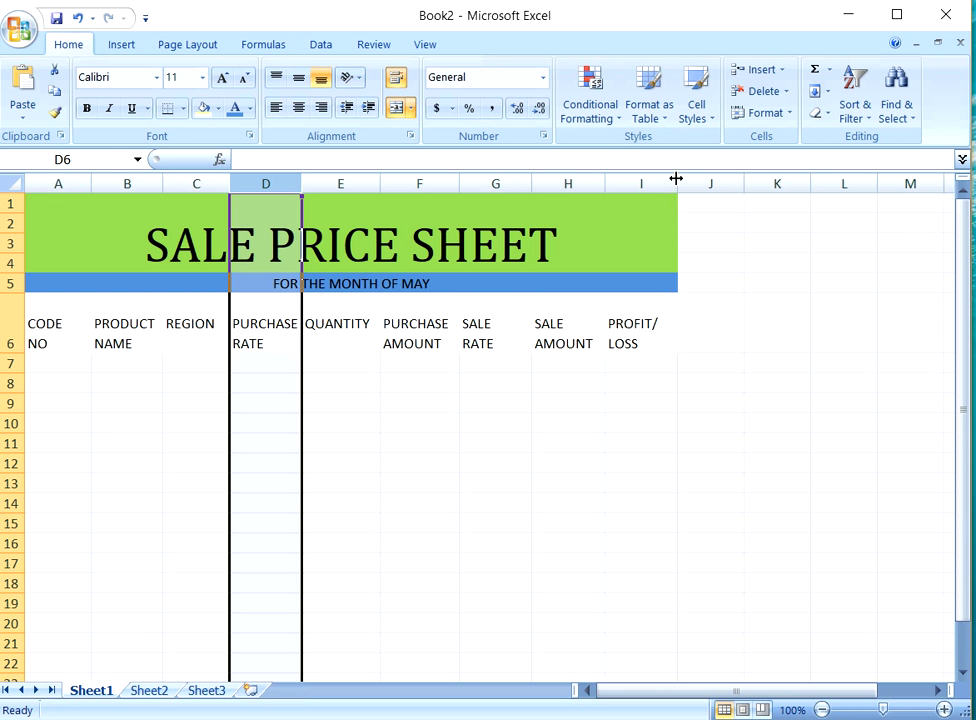
# Step: Center the header text horizontally in cells A6:I6
pyautogui.click(87, 304)
pyautogui.moveTo(61, 303); pyautogui.dragTo(621, 318)
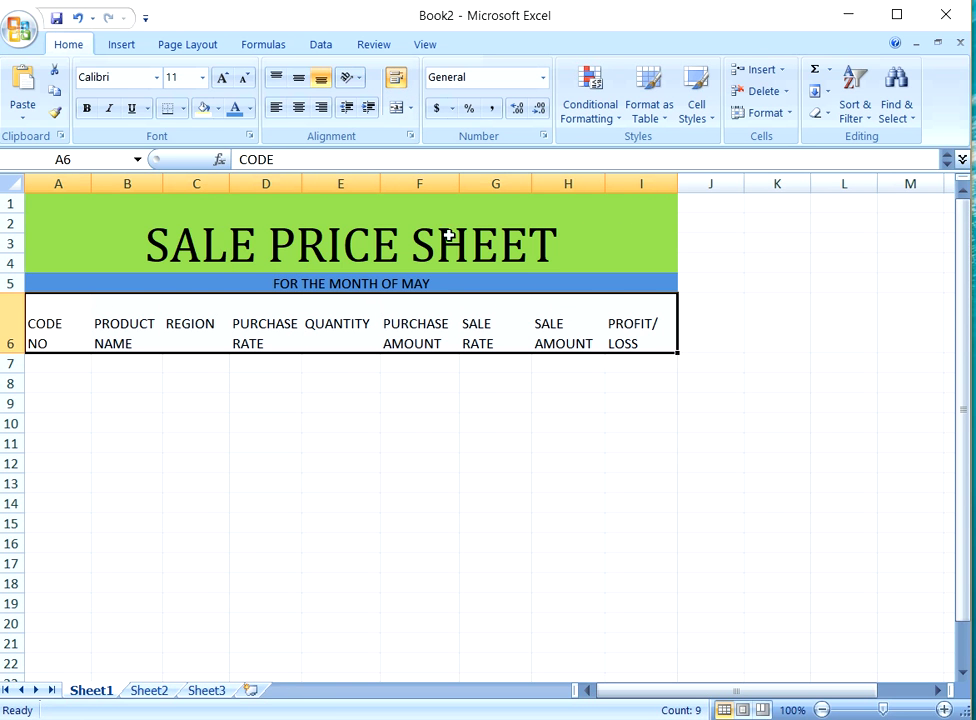
pyautogui.click(296, 110)
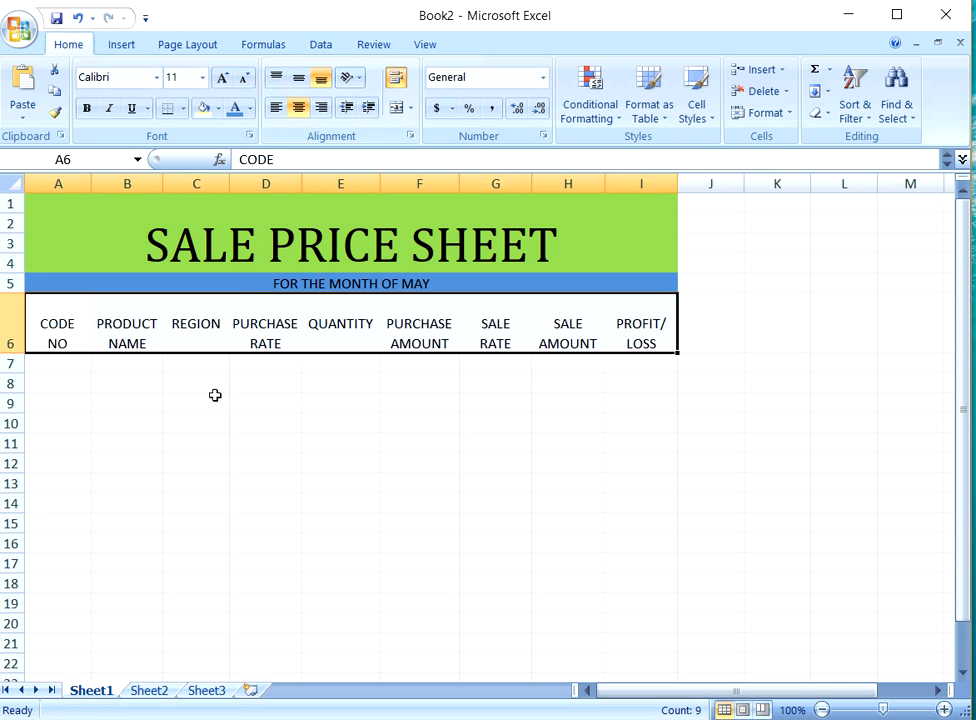
pyautogui.click(66, 366)
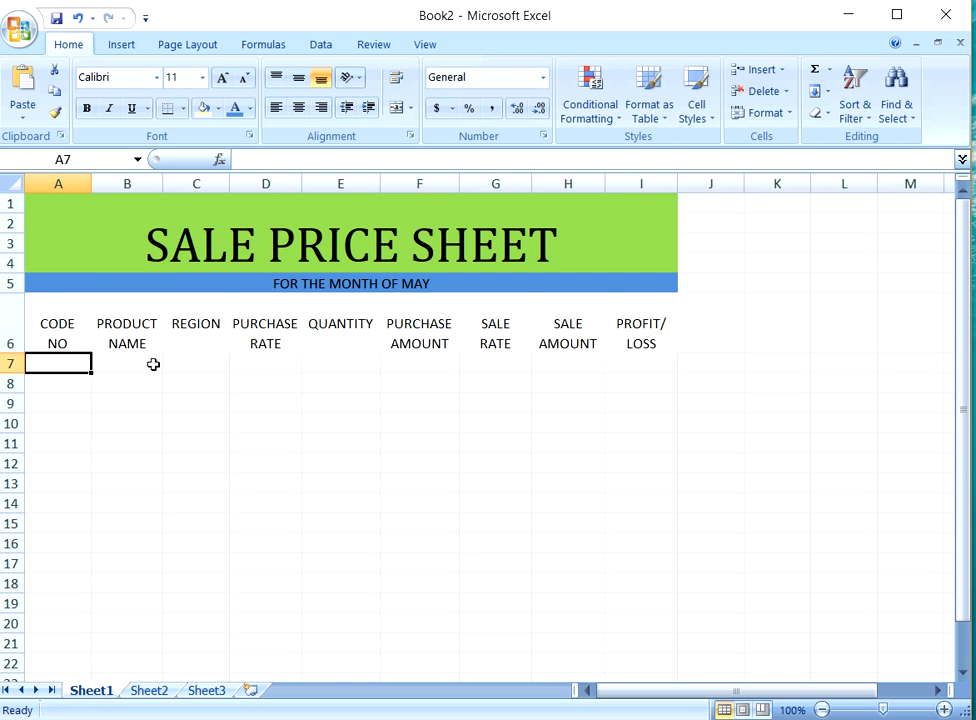
# Step: Apply All Borders to the header cells A6:I6
pyautogui.moveTo(44, 301); pyautogui.dragTo(612, 345)
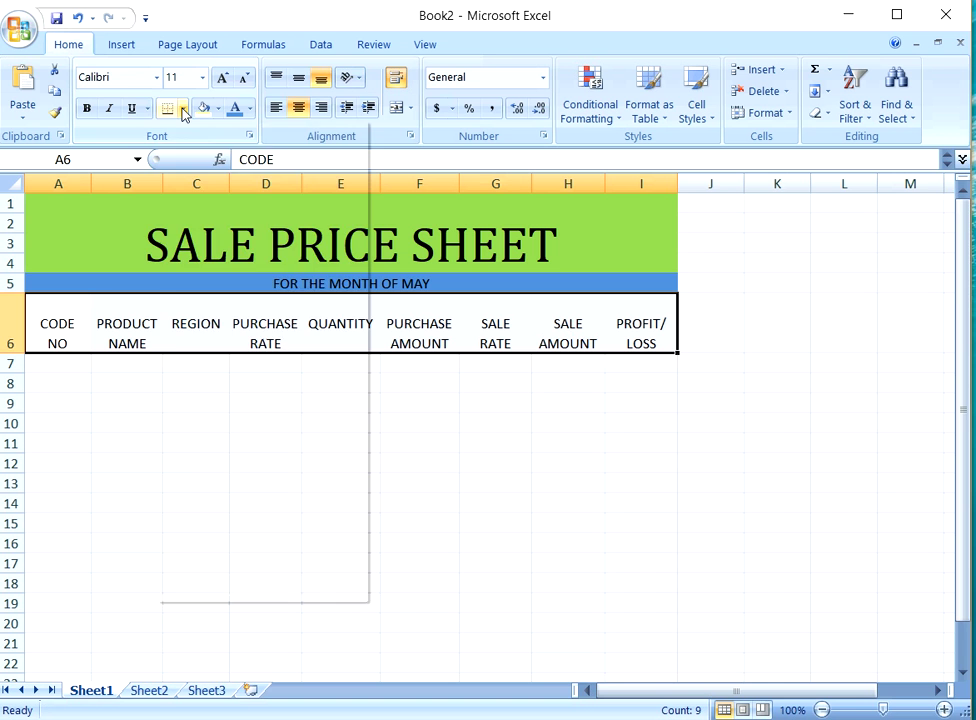
pyautogui.click(182, 108)
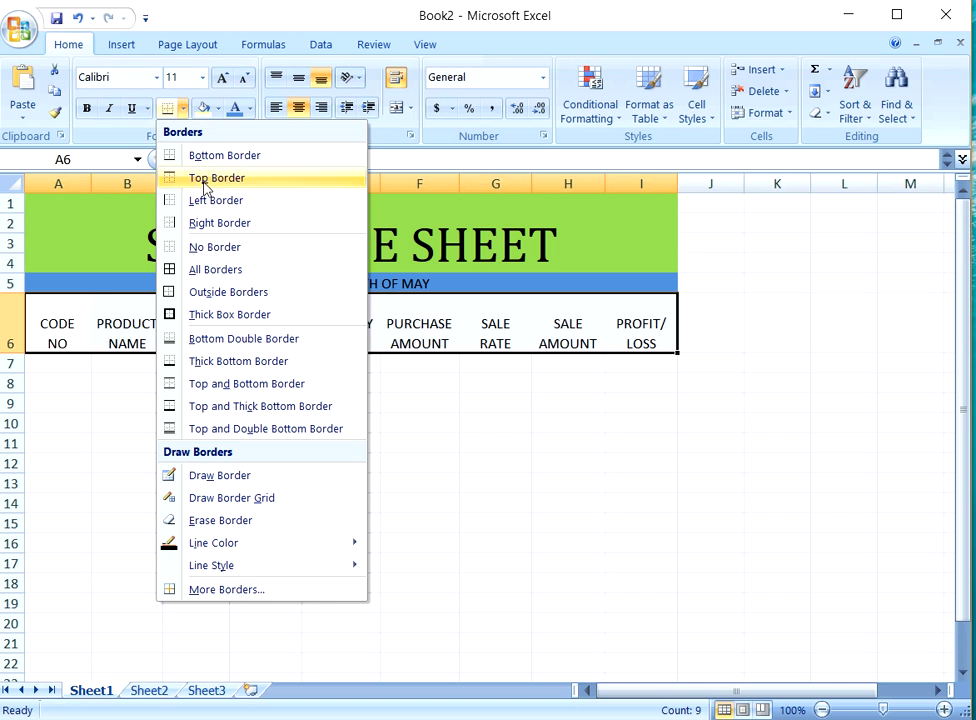
pyautogui.click(203, 270)
pyautogui.click(209, 400)
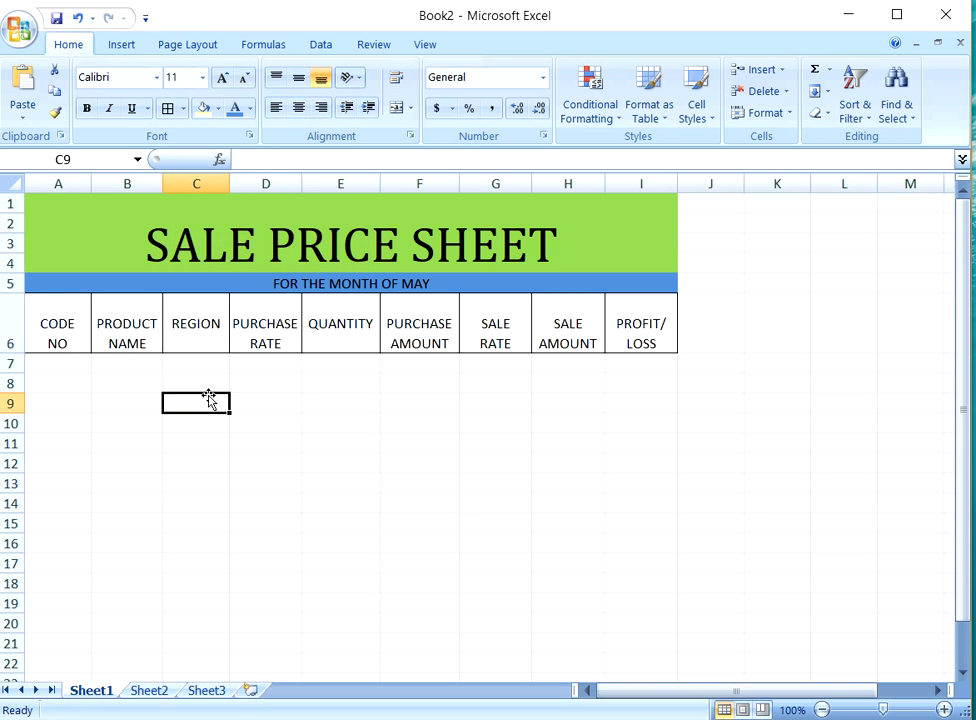
# Step: Enter code number 101 in A7 and fill the series down to 107 in A13
pyautogui.doubleClick(57, 363)
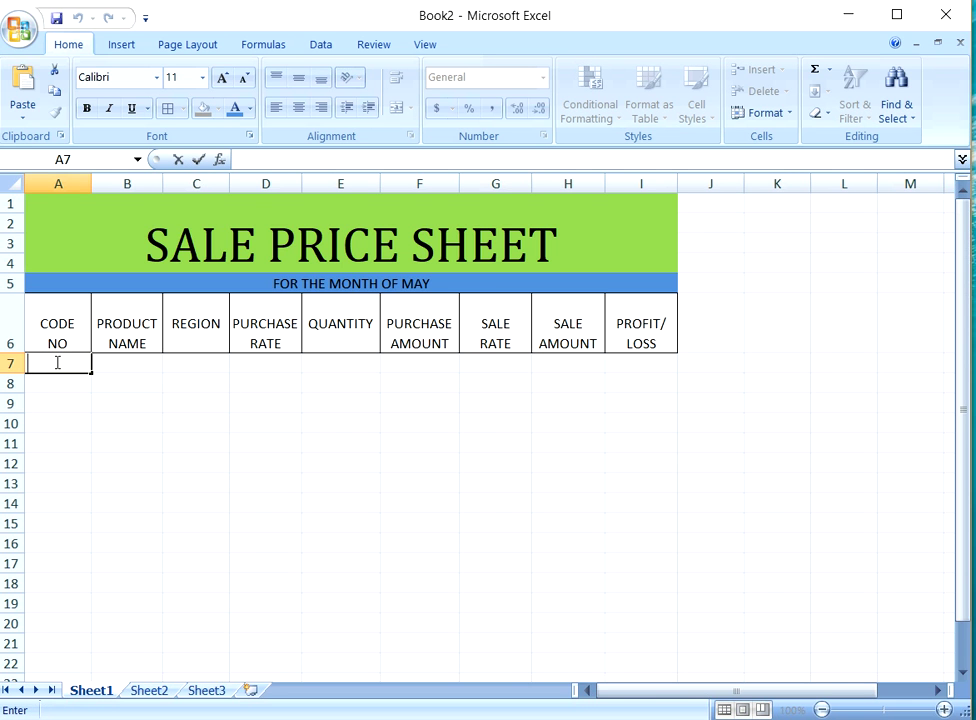
pyautogui.write('101')
pyautogui.hotkey('ctrl', 'Return')
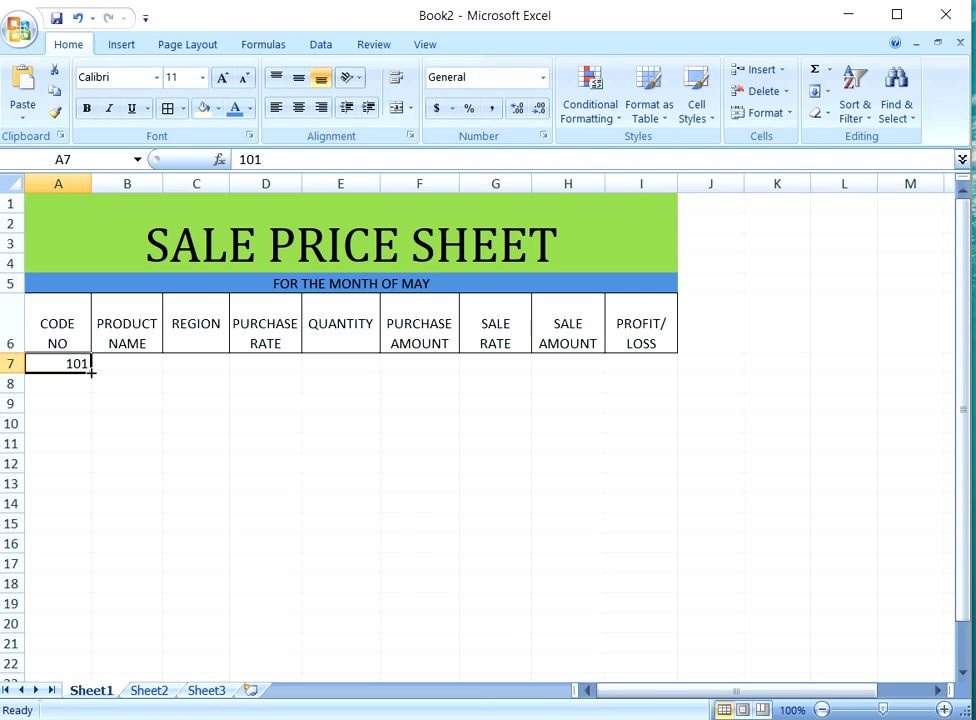
pyautogui.moveTo(91, 370); pyautogui.dragTo(98, 492)
pyautogui.click(136, 366)
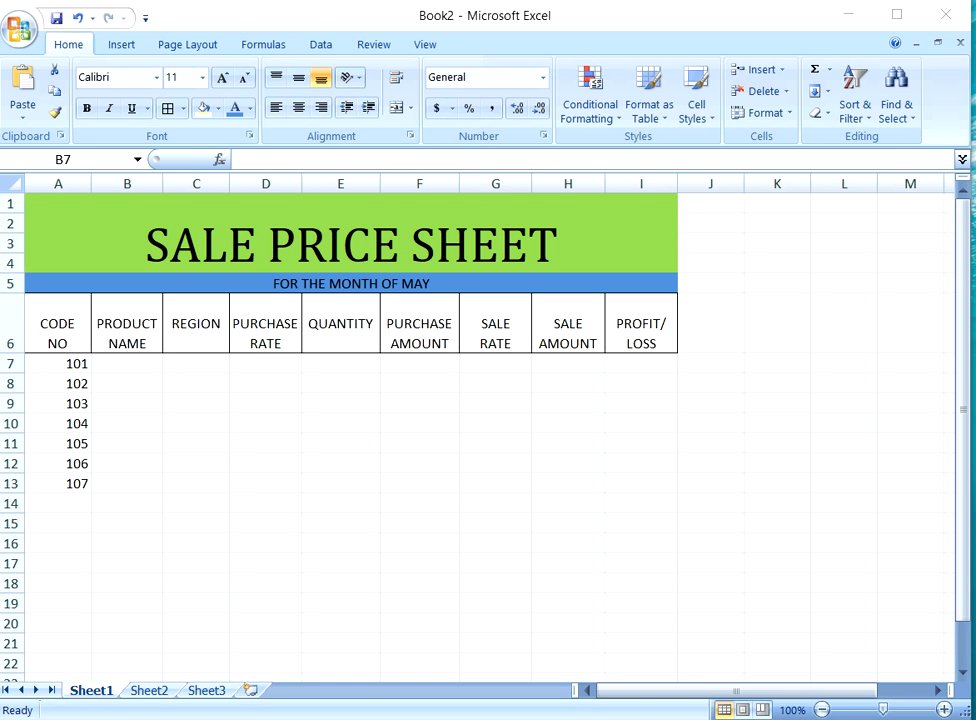
# Step: Switch to the WordPad document and add a new last paragraph reading "CODA GITI CTRL+MOUSE PRES KORI UO ANGE"
pyautogui.hotkey('alt', 'Tab')
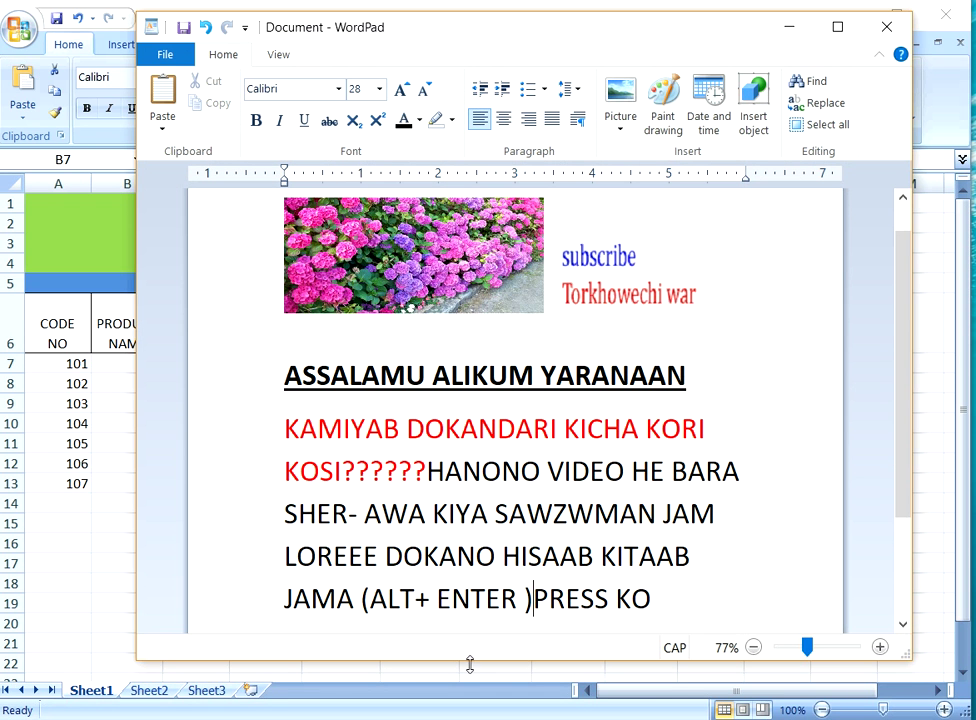
pyautogui.click(670, 598)
pyautogui.press('Return')
pyautogui.write('C')
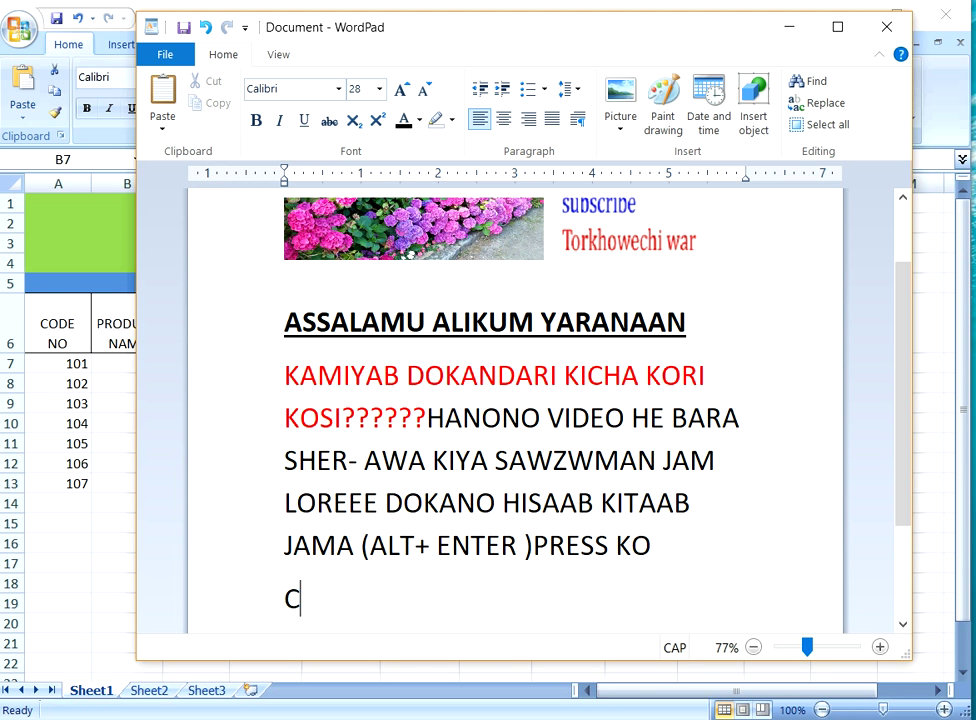
pyautogui.write('ODA G')
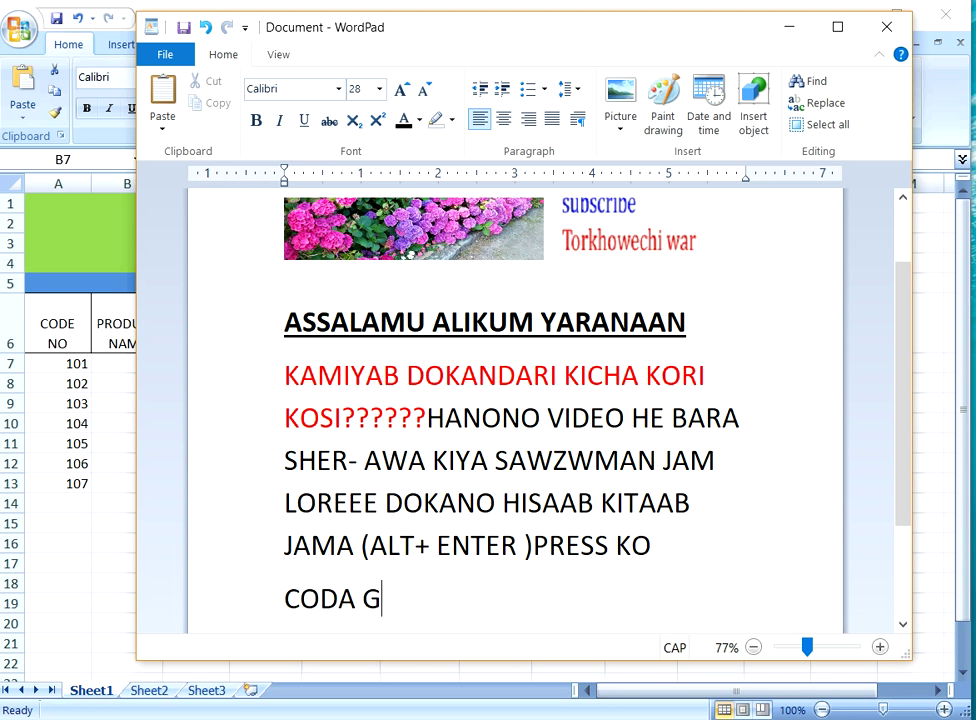
pyautogui.write('ITI CTRL')
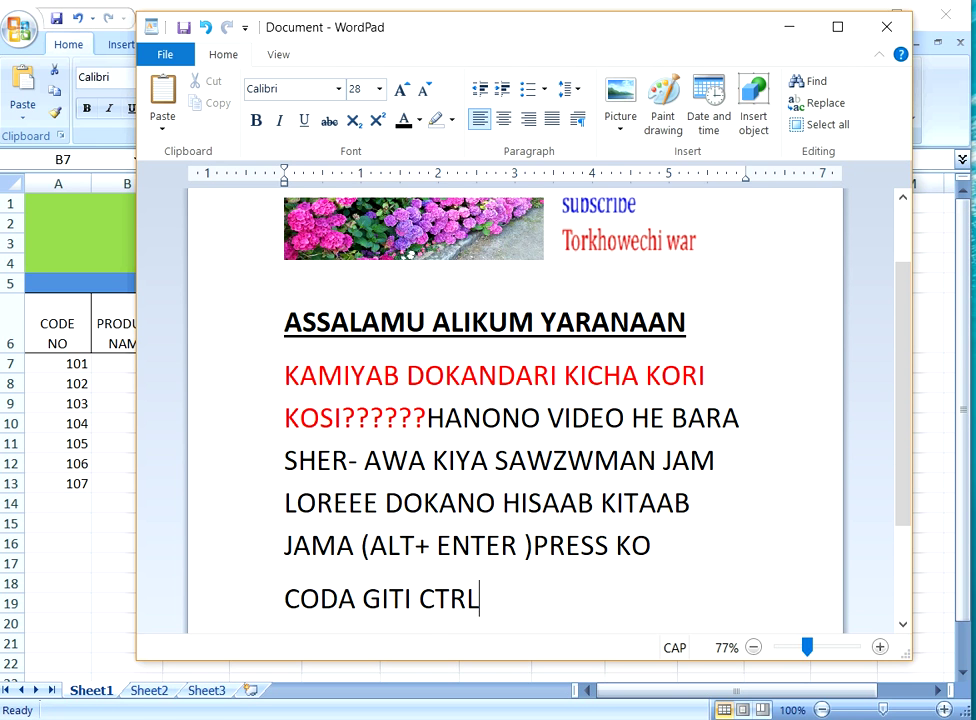
pyautogui.write('+MOUSE PRES KORI ')
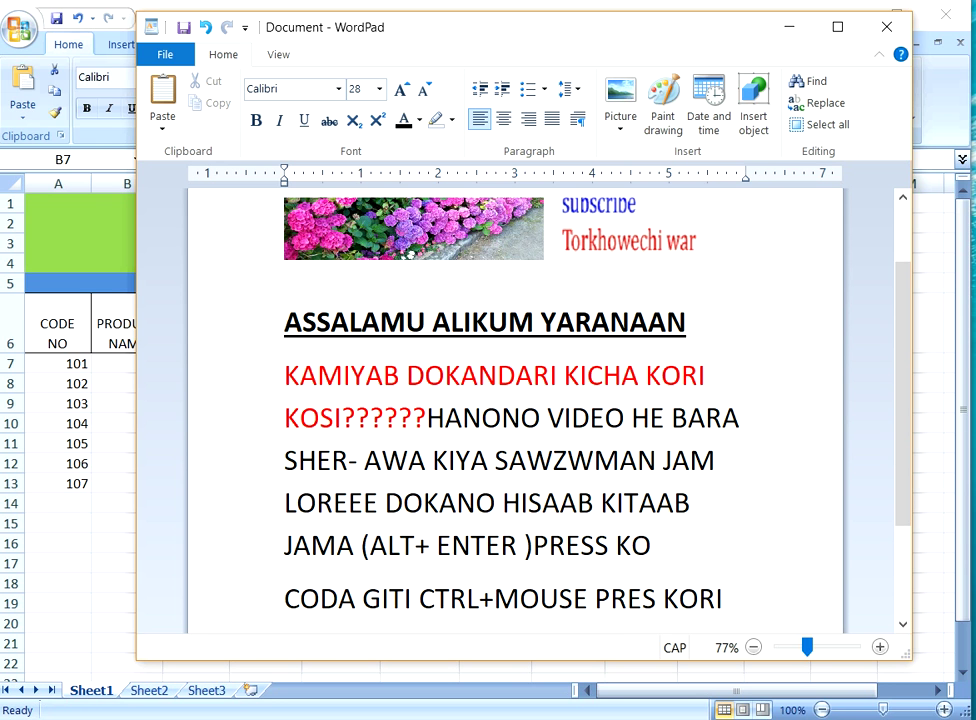
pyautogui.write('UO')
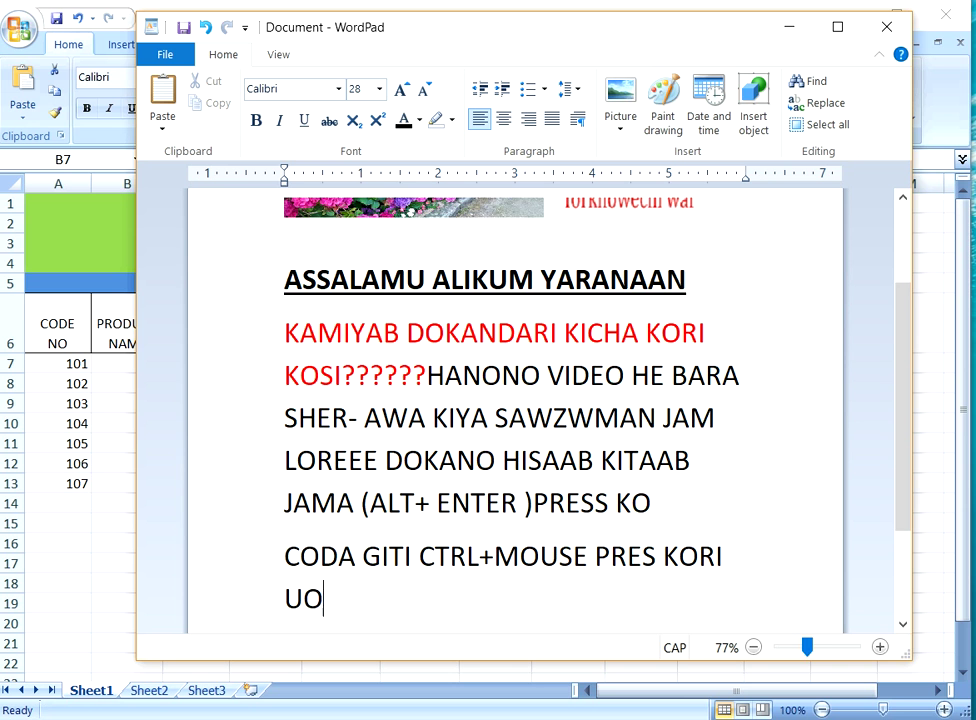
pyautogui.write(' ANGE')
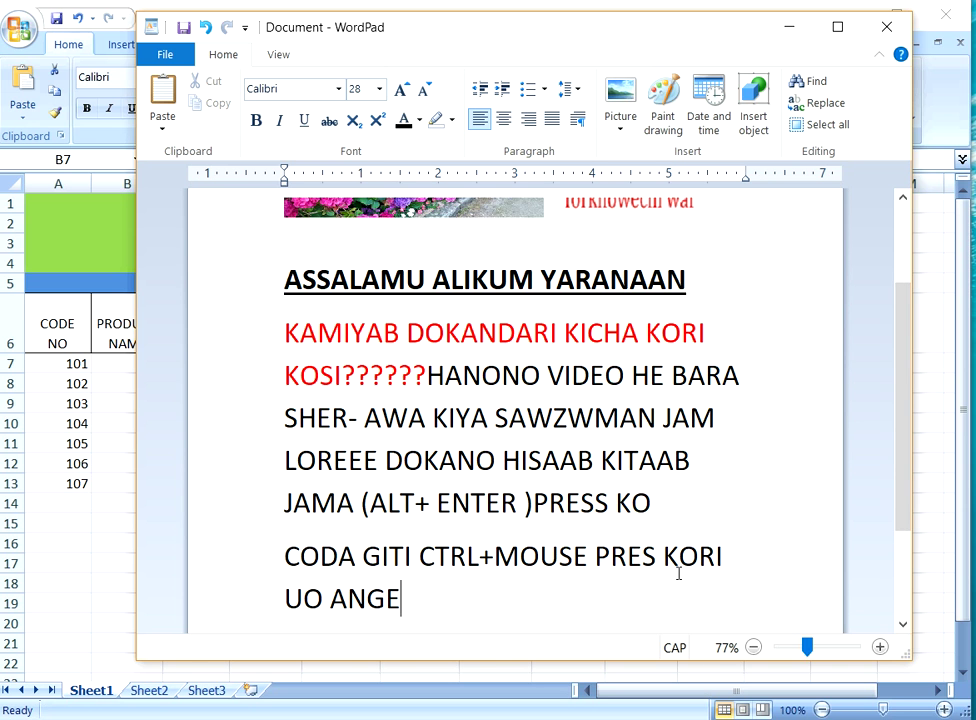
# Step: Correct "UO" to "U" in the last paragraph of the WordPad document and return to the Excel workbook
pyautogui.click(323, 594)
pyautogui.press('BackSpace')
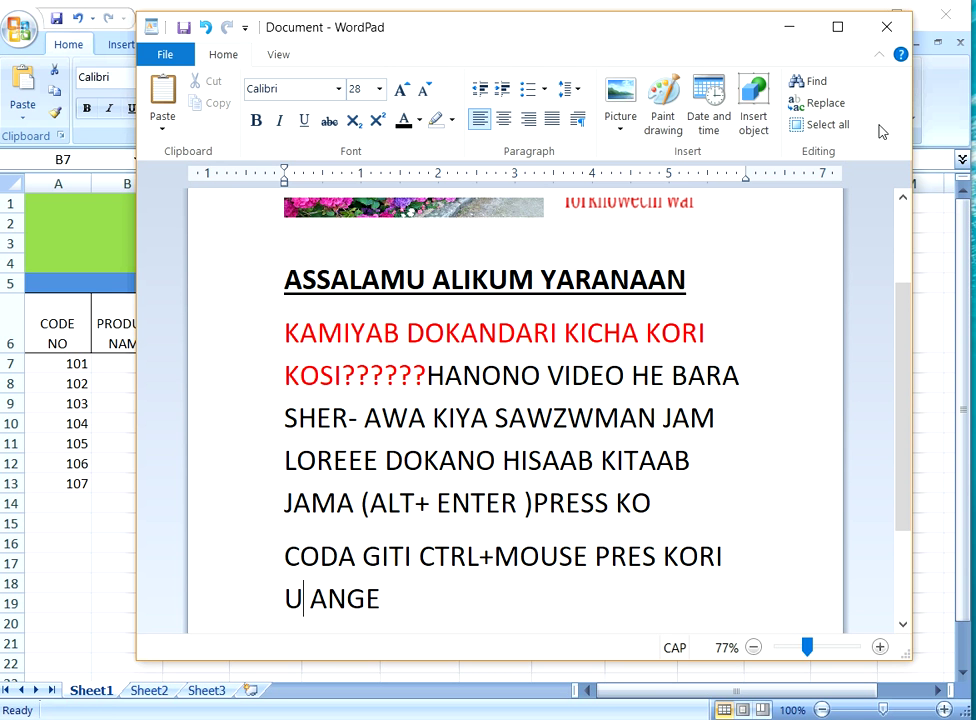
pyautogui.click(798, 28)
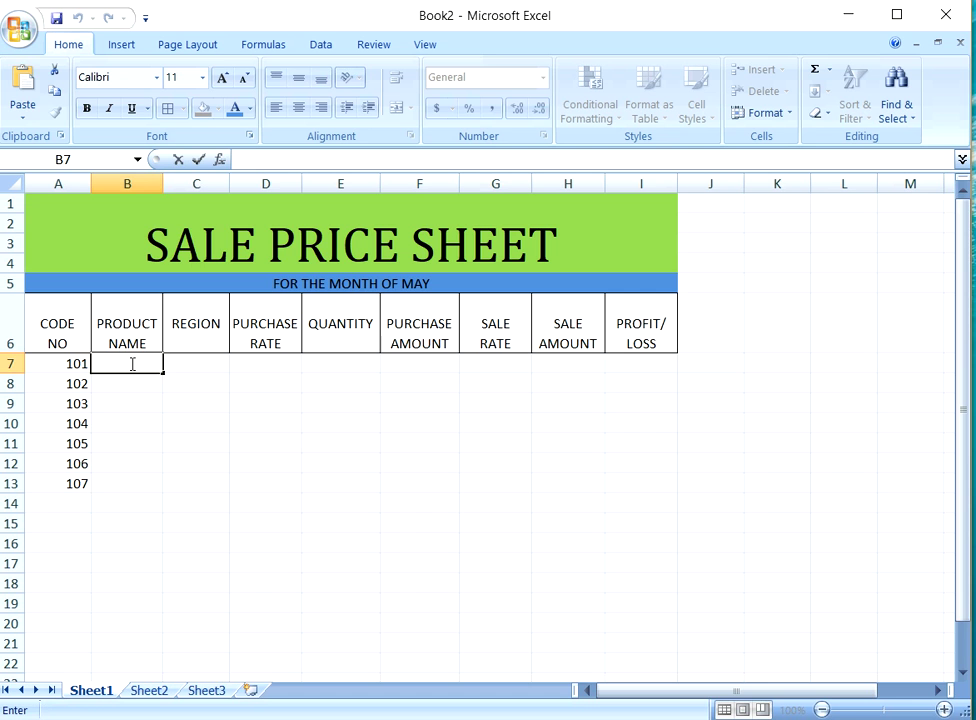
# Step: Enter the product names MOUSE, KEY BORD, SPEAKER, PRINTER, CD ROM, WATCH and USB in cells B7:B13
pyautogui.write('MOUSE')
pyautogui.press('Return')
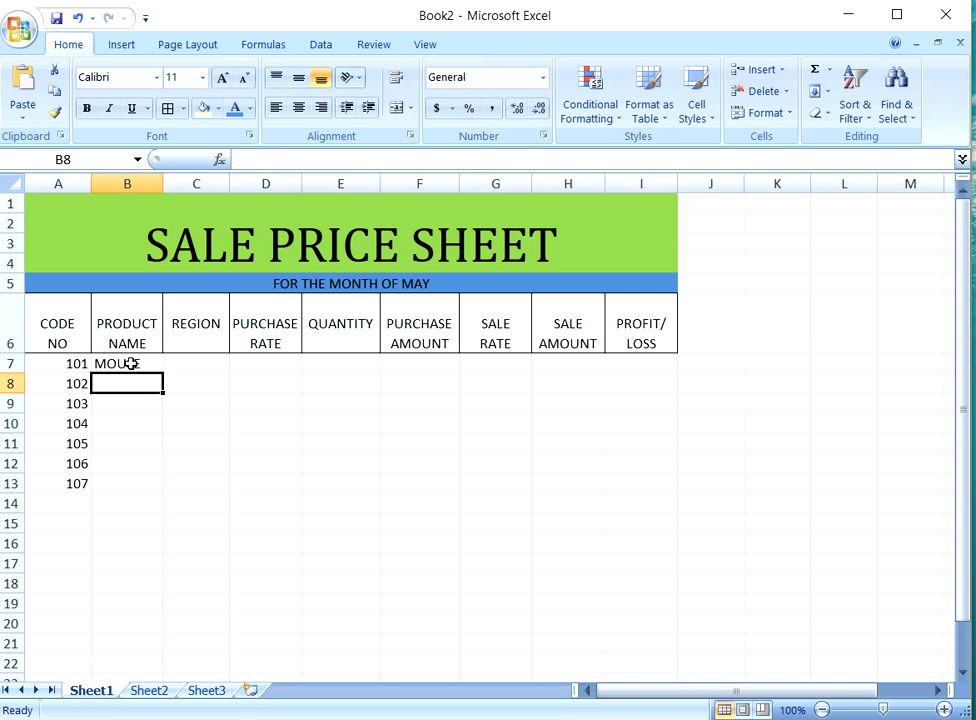
pyautogui.write('KEY')
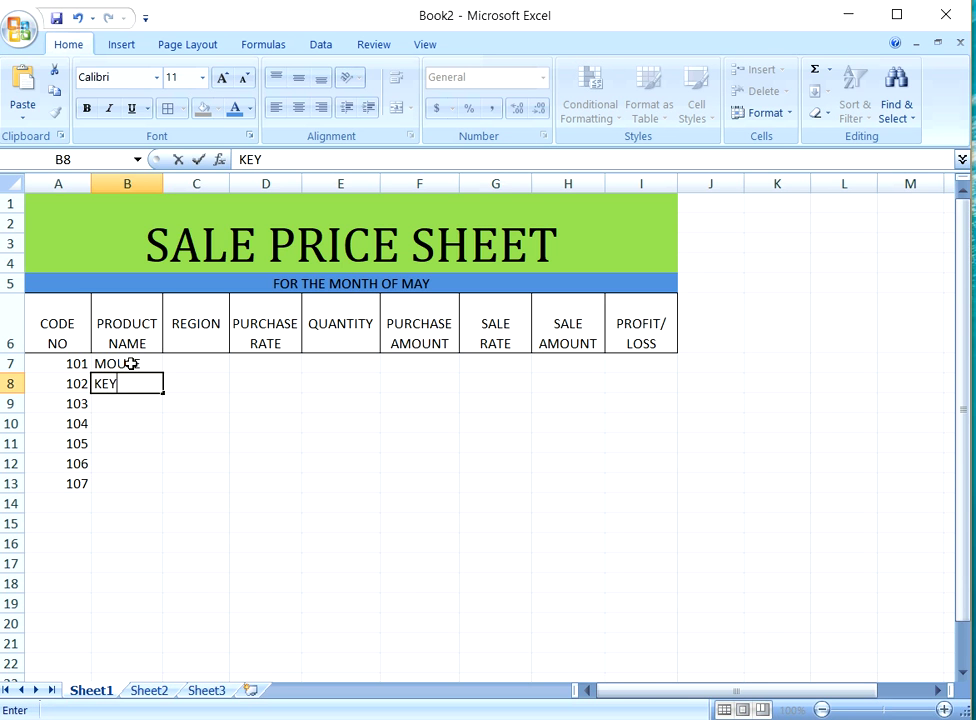
pyautogui.write(' BORD')
pyautogui.press('Return')
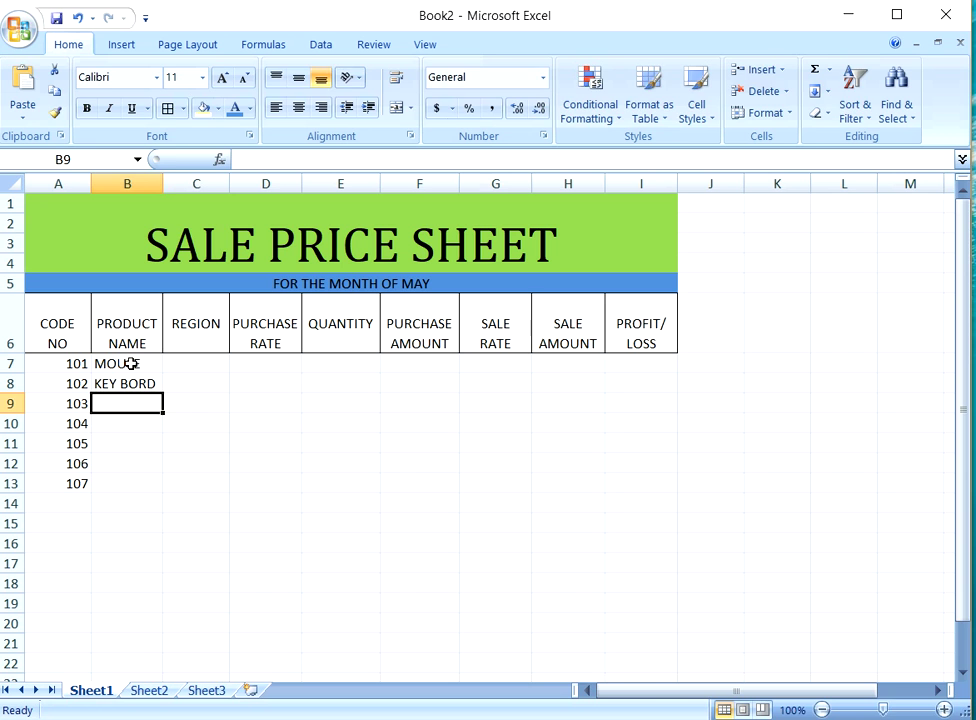
pyautogui.write('SPEAKET')
pyautogui.press('BackSpace')
pyautogui.write('R')
pyautogui.press('Return')
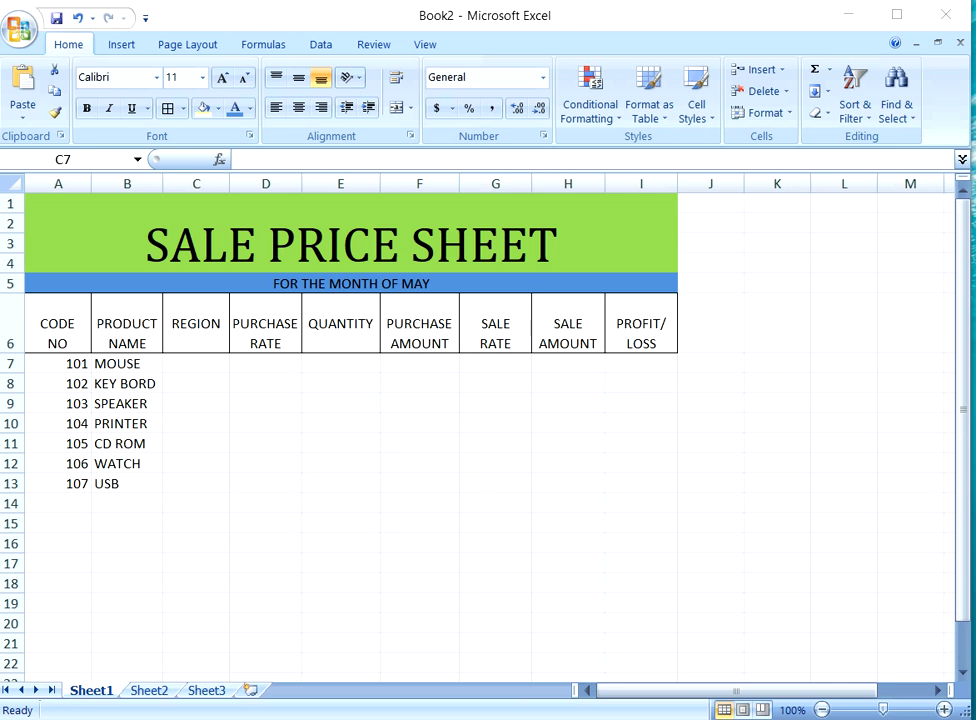
# Step: Switch to the WordPad document and append "PESA TIME ZAYA BOYAN HATEGEN" to the last paragraph after "U ANGE"
pyautogui.hotkey('alt', 'Tab')
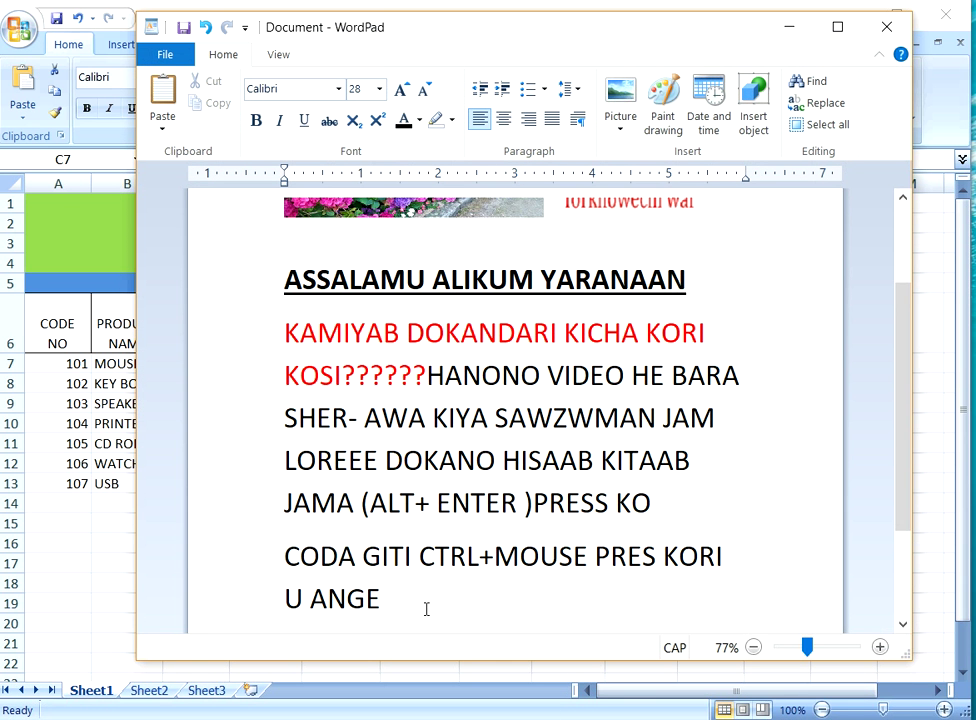
pyautogui.write('PESA TI')
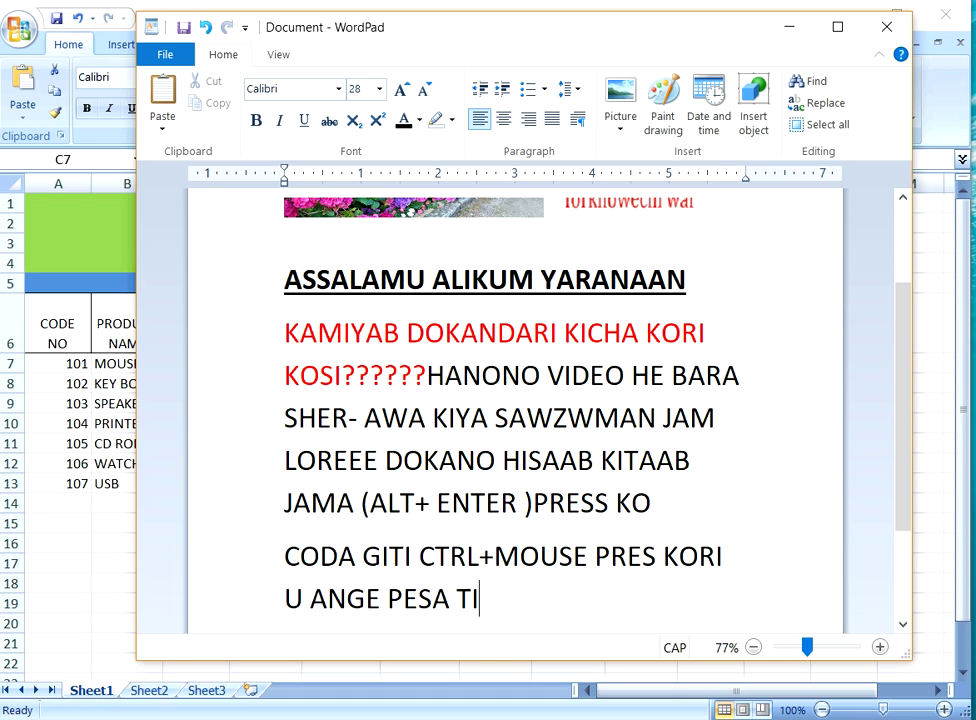
pyautogui.write('ME ZA')
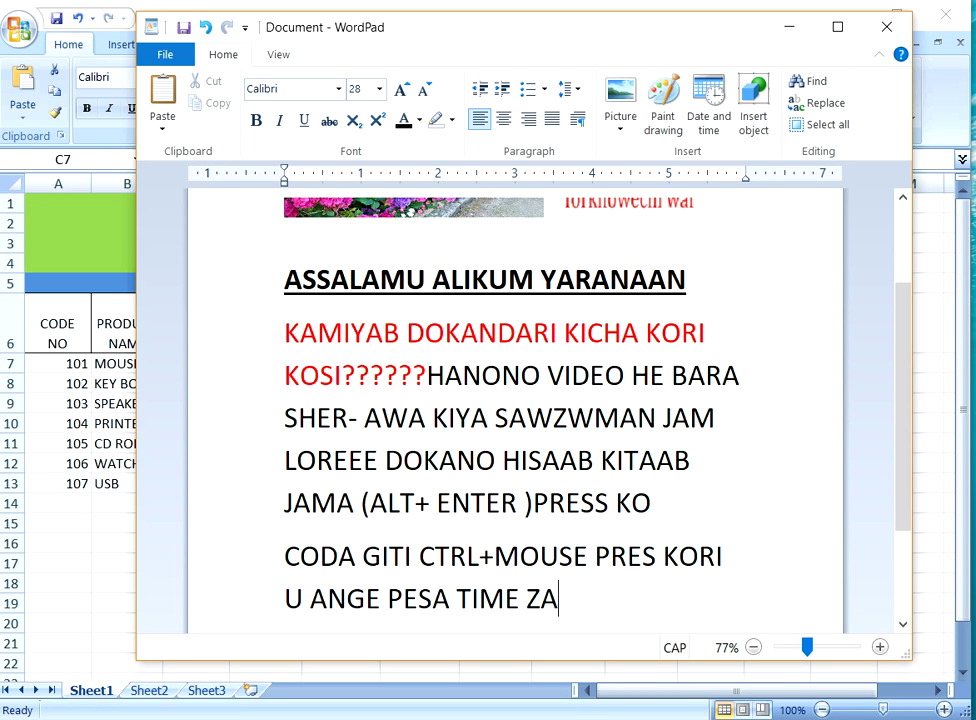
pyautogui.write('YA BOYA')
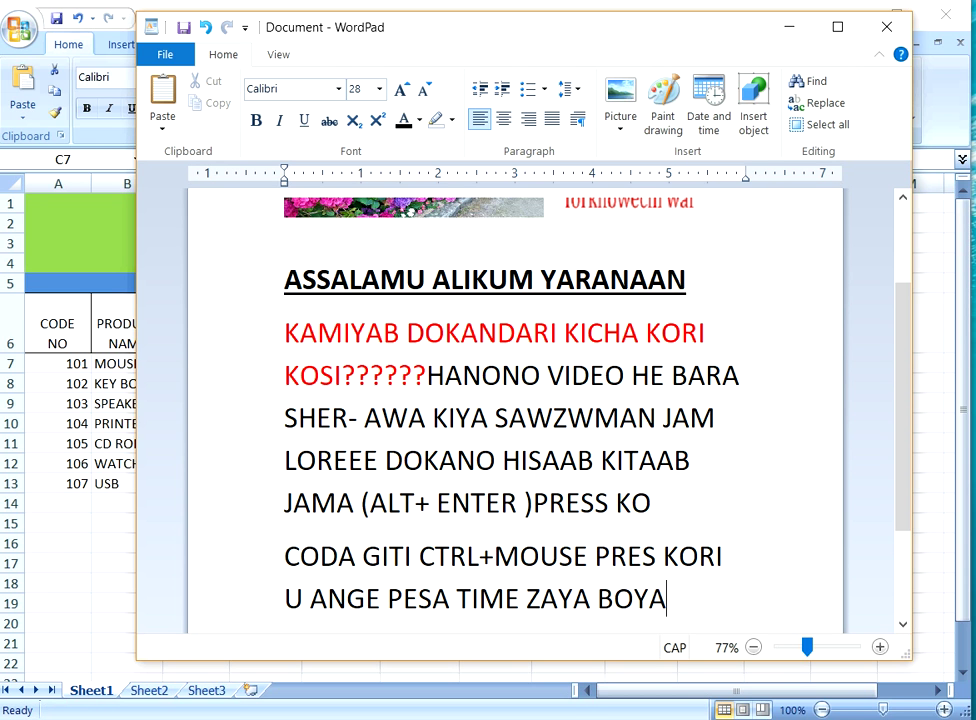
pyautogui.write('N HT')
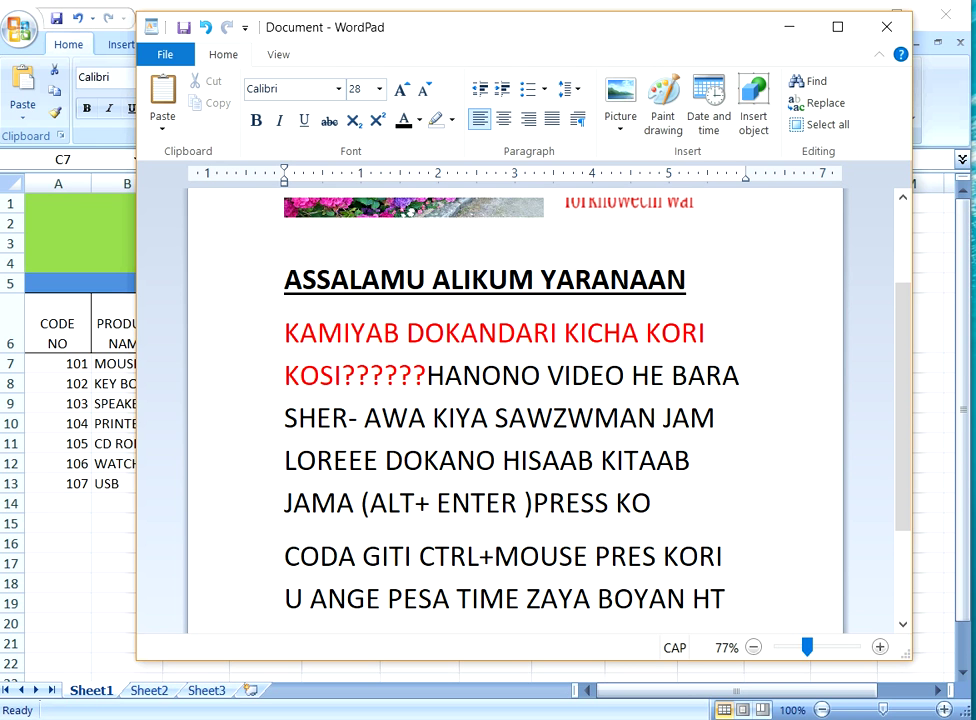
pyautogui.press('BackSpace')
pyautogui.write('ATEGEN ')
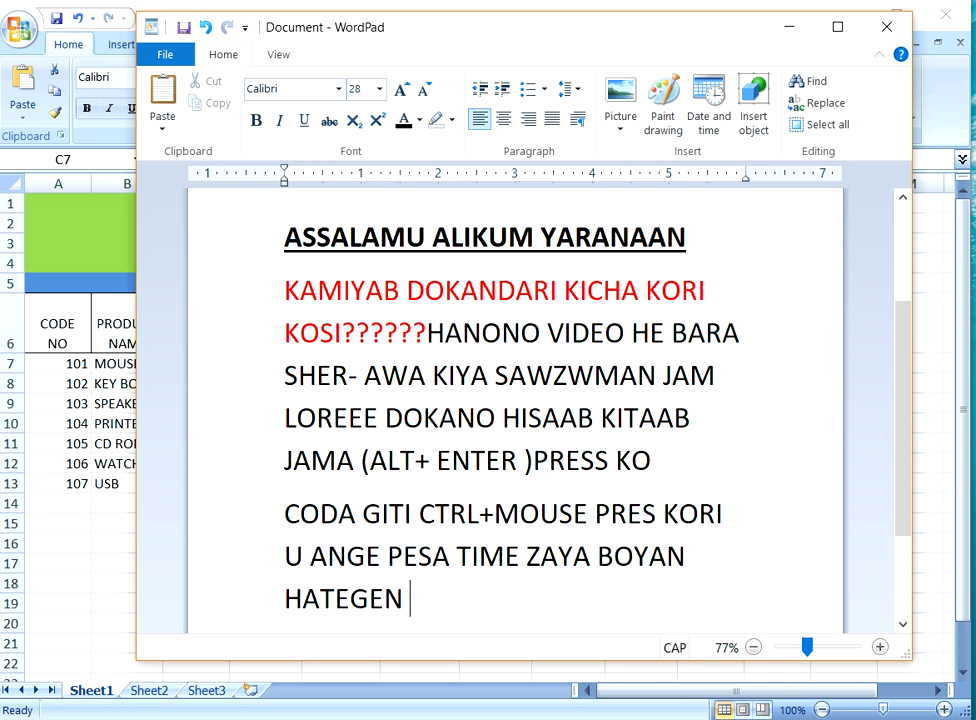
# Step: Continue the last paragraph with "BAND PUSH KOMAN" after "HATEGEN"
pyautogui.write('BAND KOMAN')
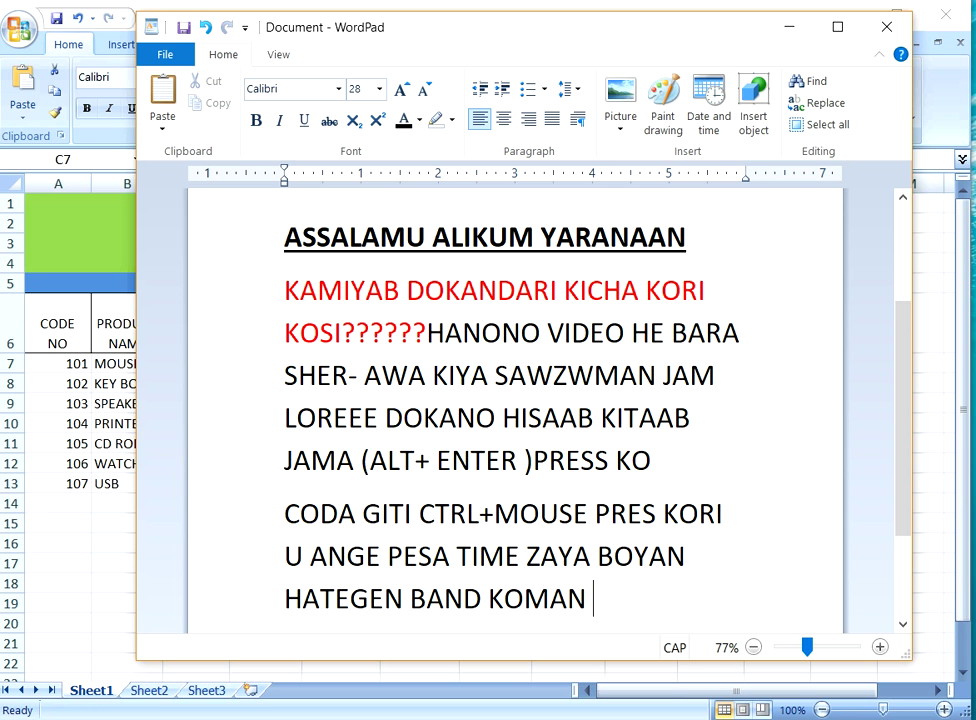
pyautogui.press('BackSpace')
pyautogui.press('BackSpace')
pyautogui.press('BackSpace')
pyautogui.press('BackSpace')
pyautogui.press('BackSpace')
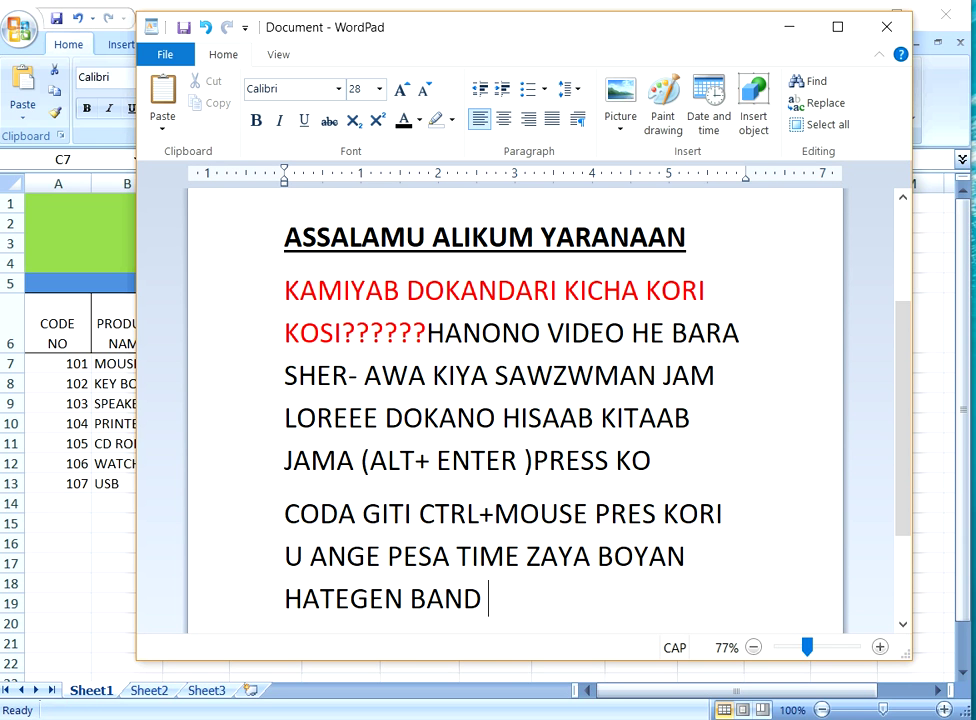
pyautogui.write('PUSH')
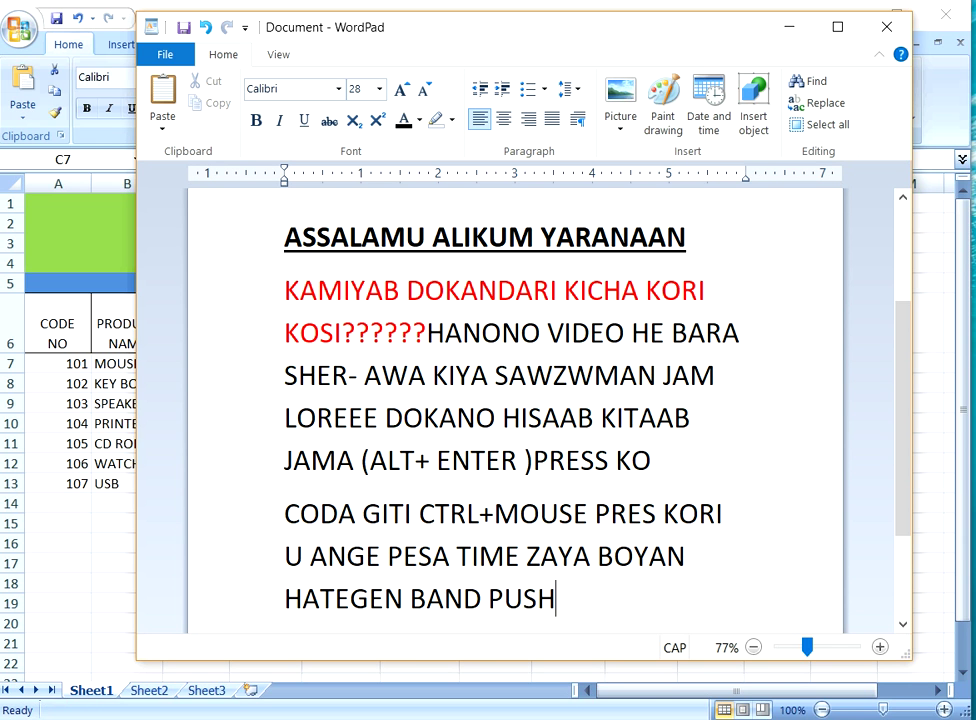
pyautogui.write(' KOMAN')
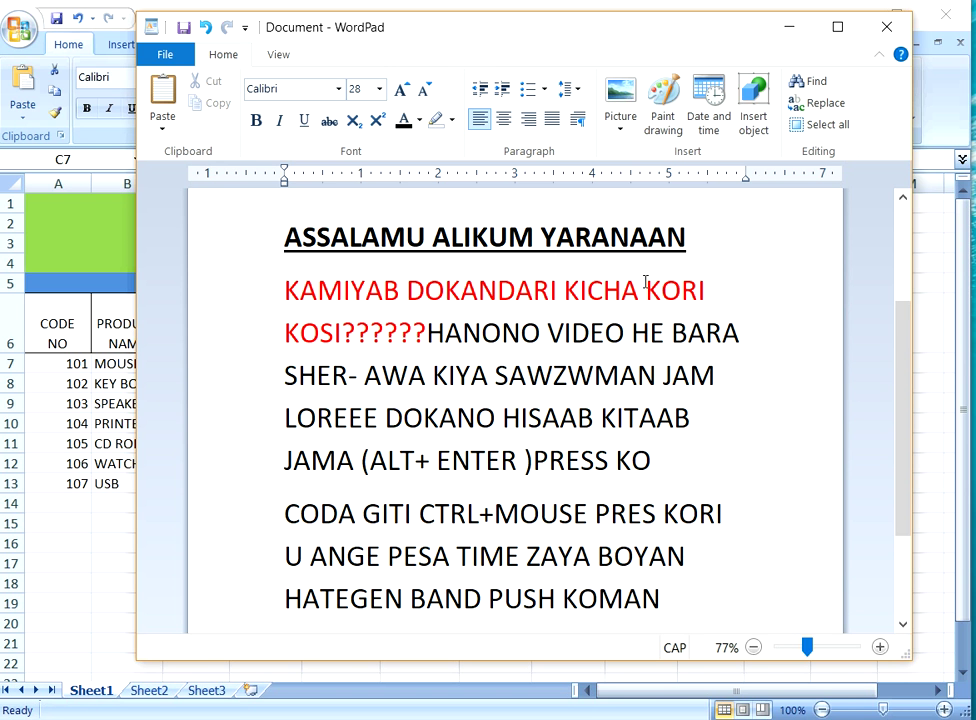
# Step: Return to the Excel workbook and enter the regions LAHOR, CHITRAL, CHINA, BOONI, KARACHI, DIR and IPENDI in cells C7:C13
pyautogui.click(790, 27)
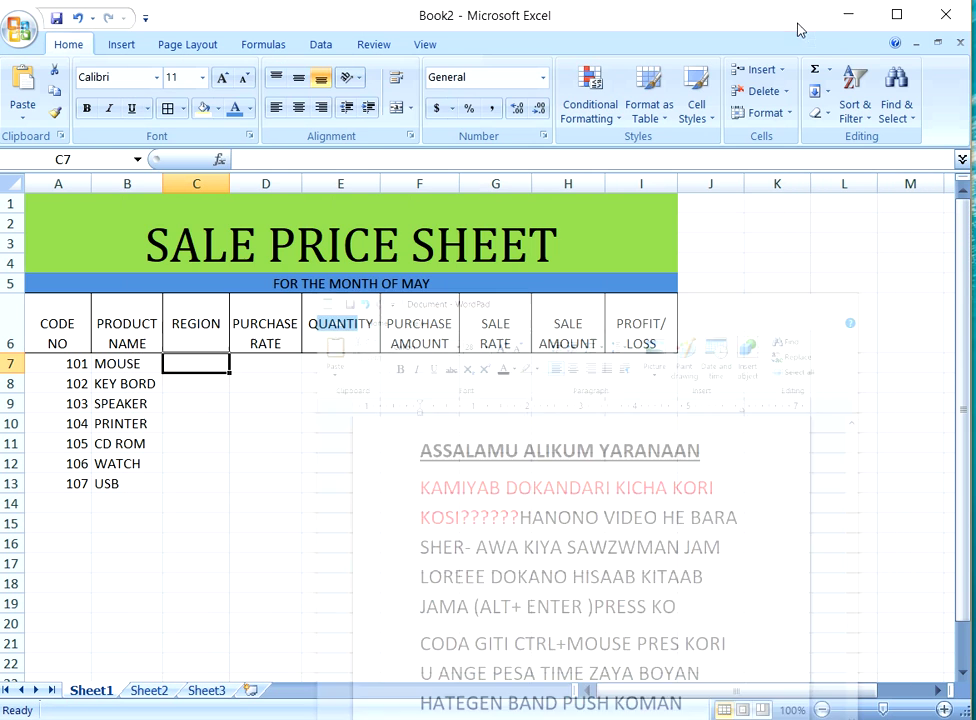
pyautogui.doubleClick(204, 366)
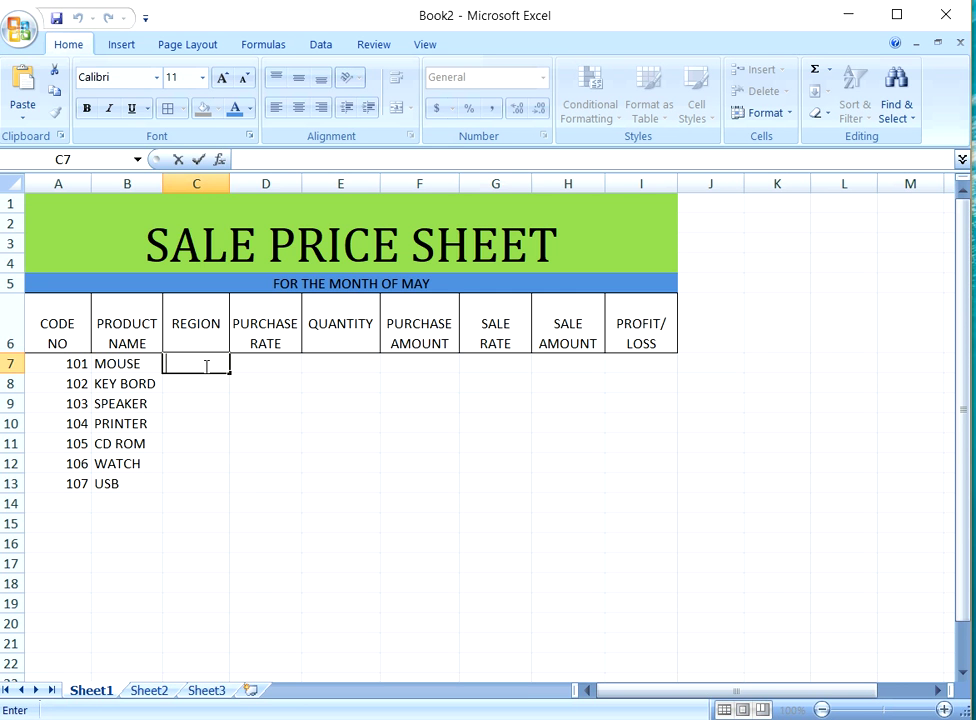
pyautogui.write('LAHOR')
pyautogui.press('Return')
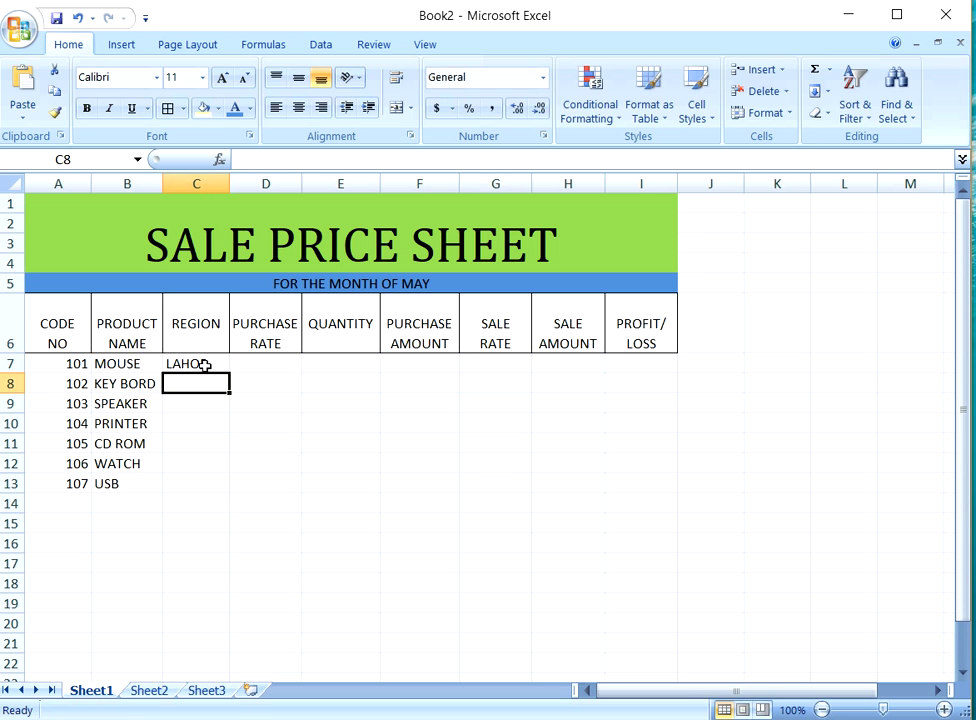
pyautogui.write('CHITRAL')
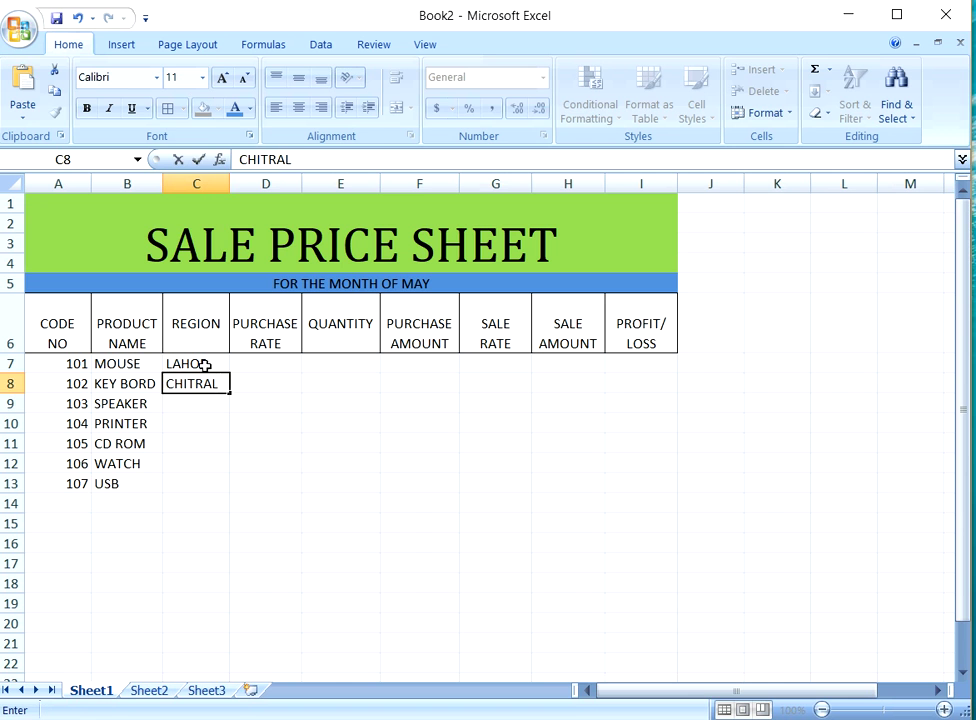
pyautogui.press('Return')
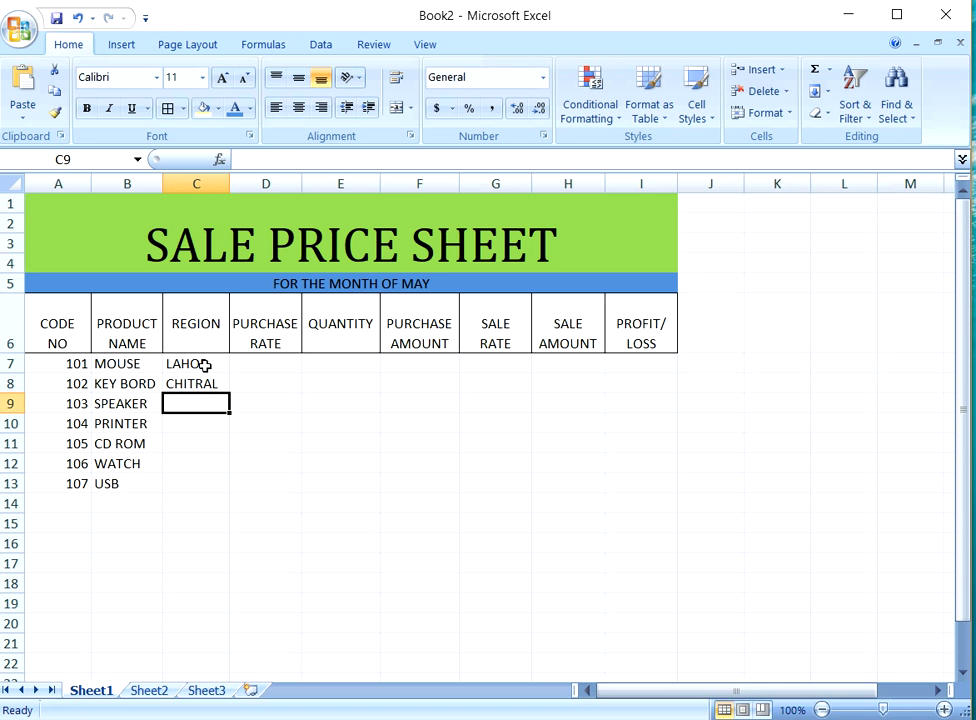
pyautogui.write('CHINA')
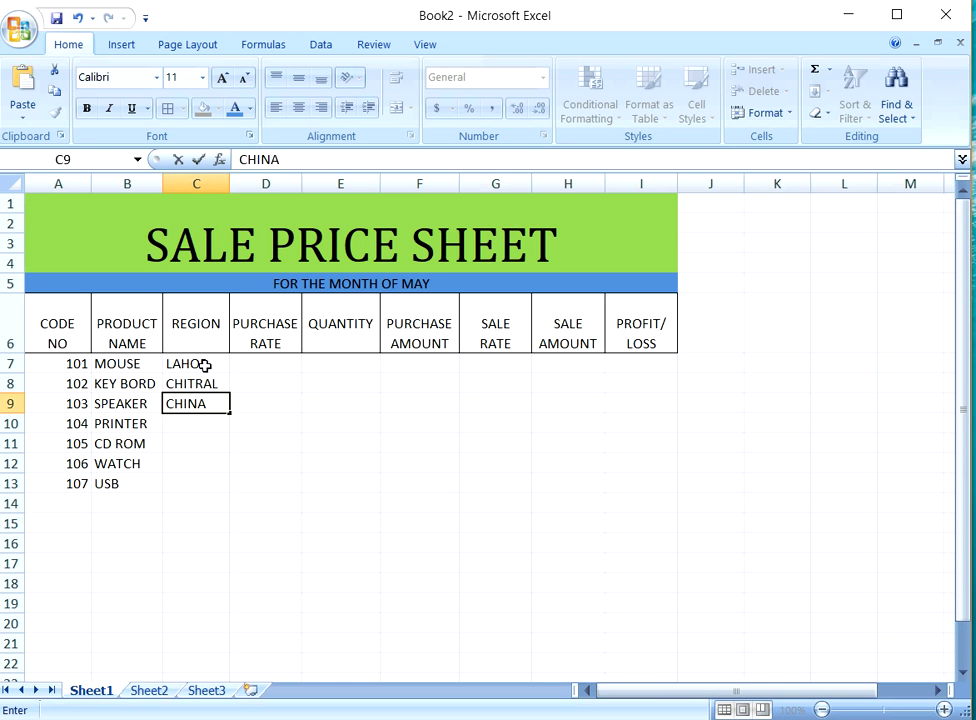
pyautogui.press('Return')
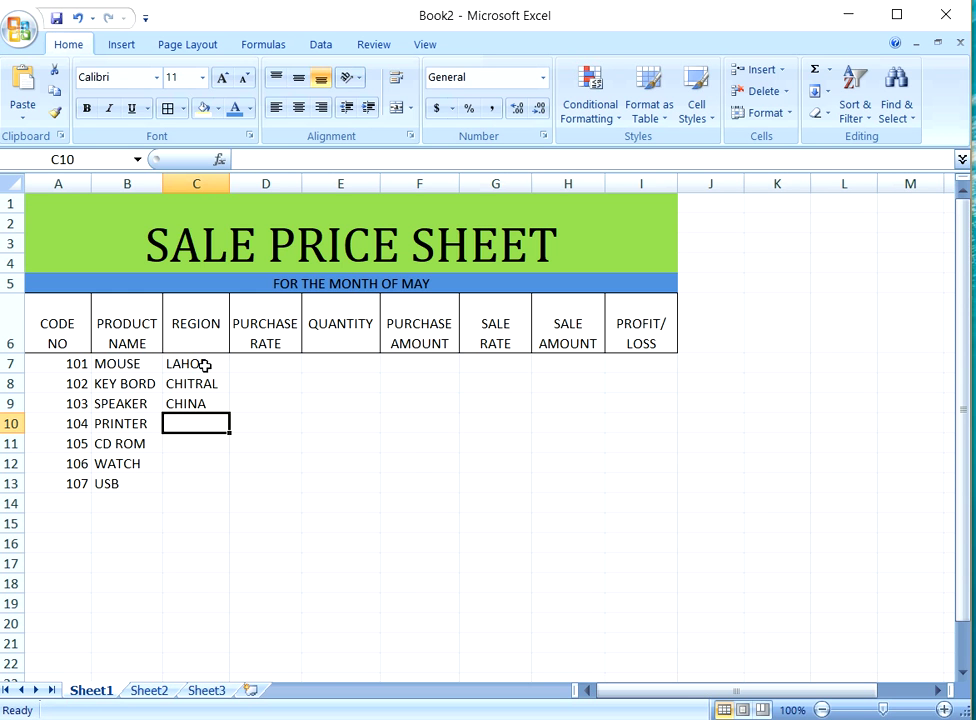
pyautogui.write('BOONI')
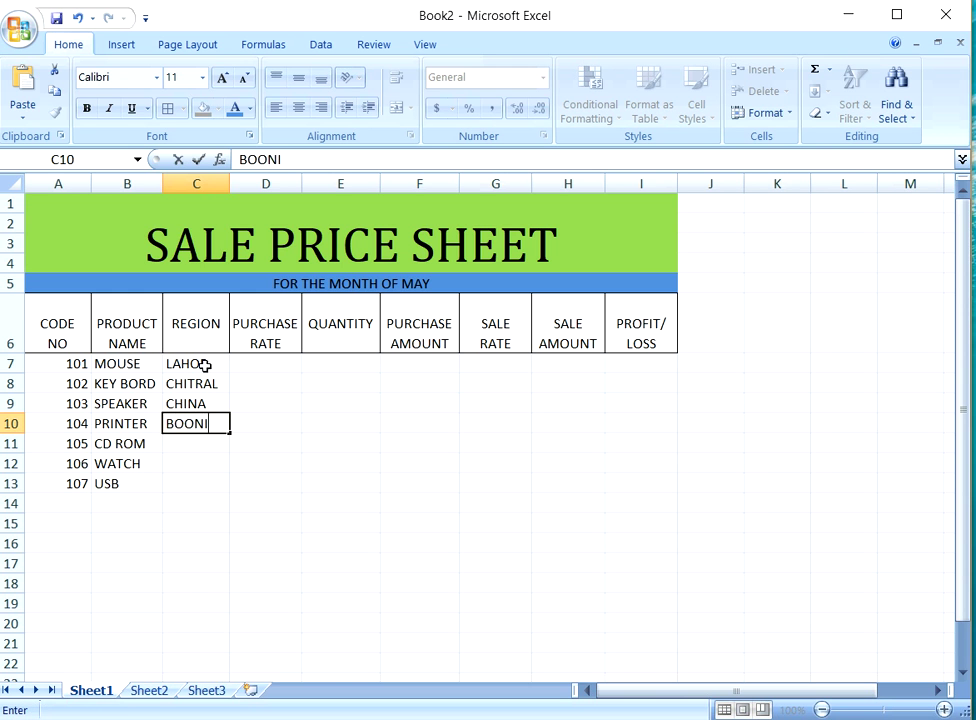
pyautogui.press('Return')
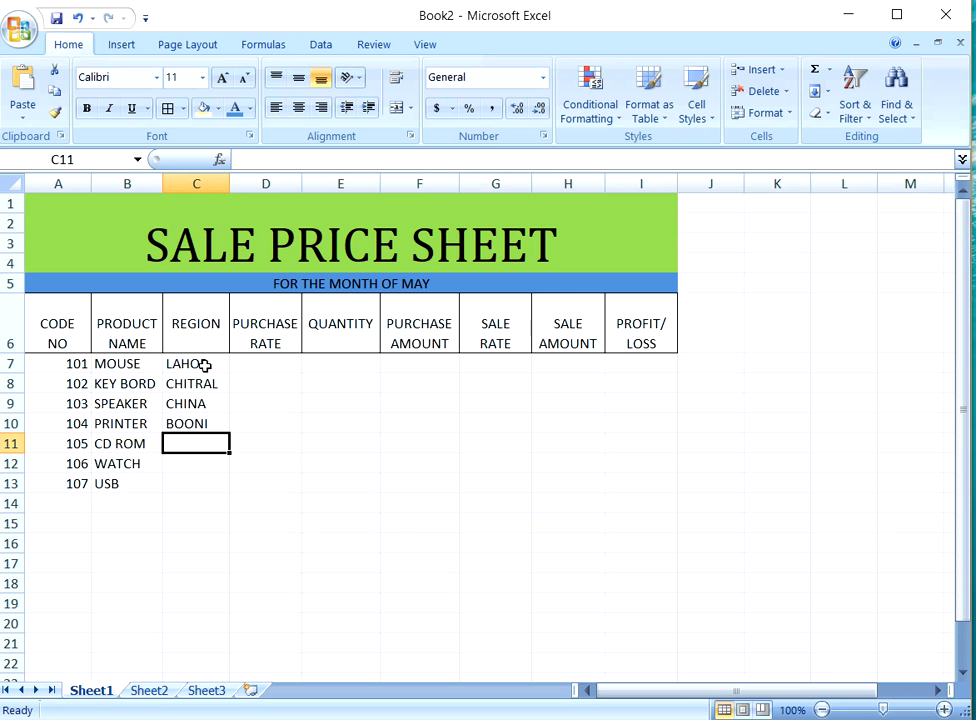
pyautogui.write('KARACHI')
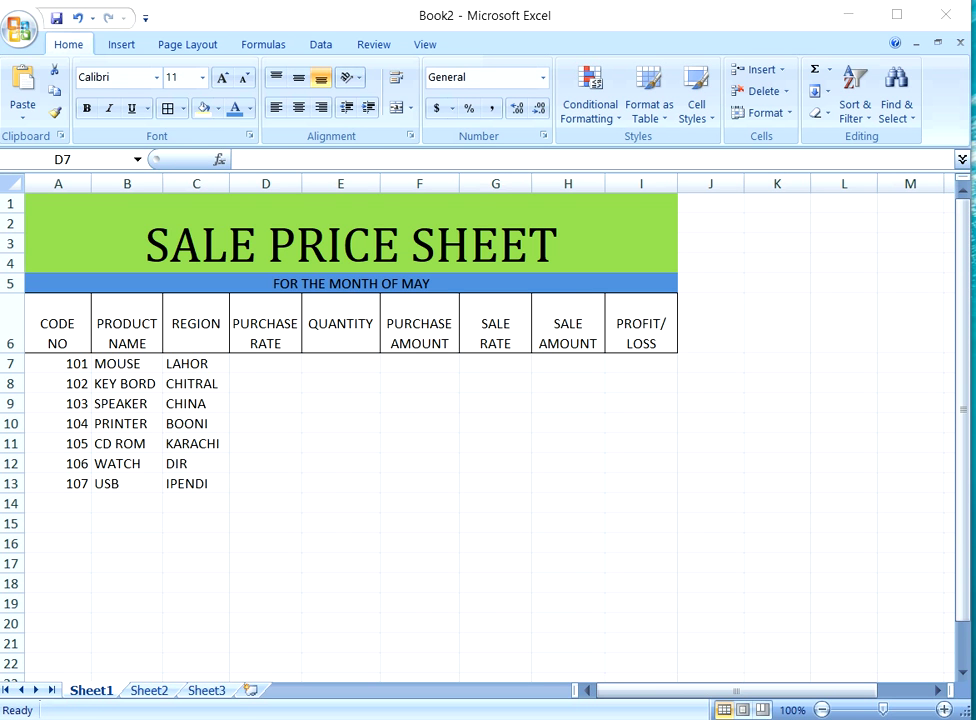
# Step: Switch to WordPad, move its window slightly lower, and append "AWA HE NAMAN PARATAM" to the last paragraph
pyautogui.hotkey('alt', 'Tab')
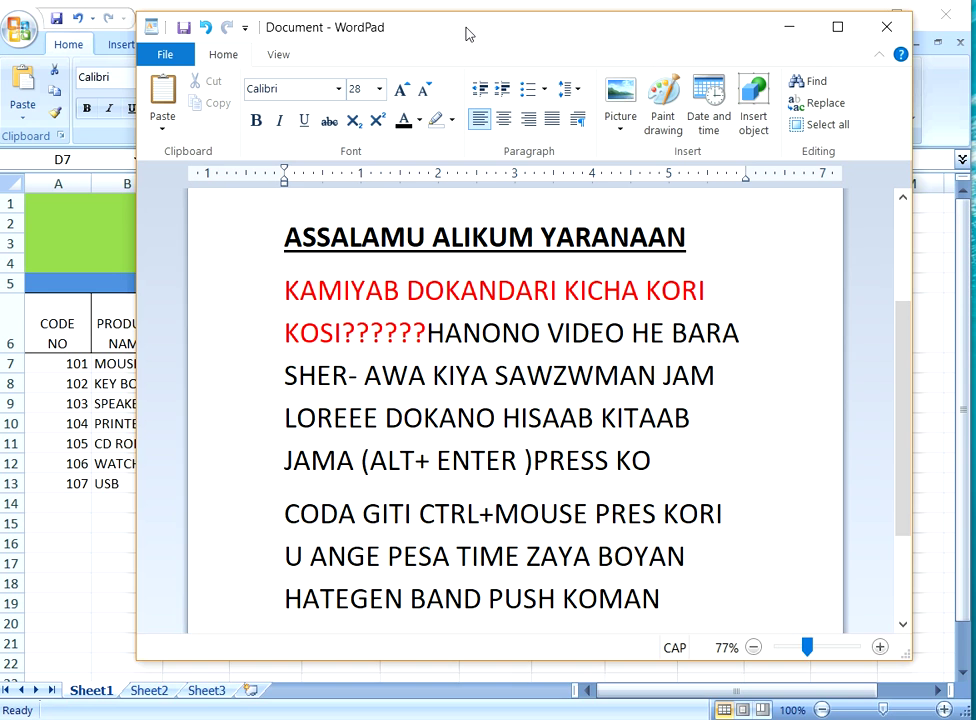
pyautogui.moveTo(464, 30); pyautogui.dragTo(475, 52)
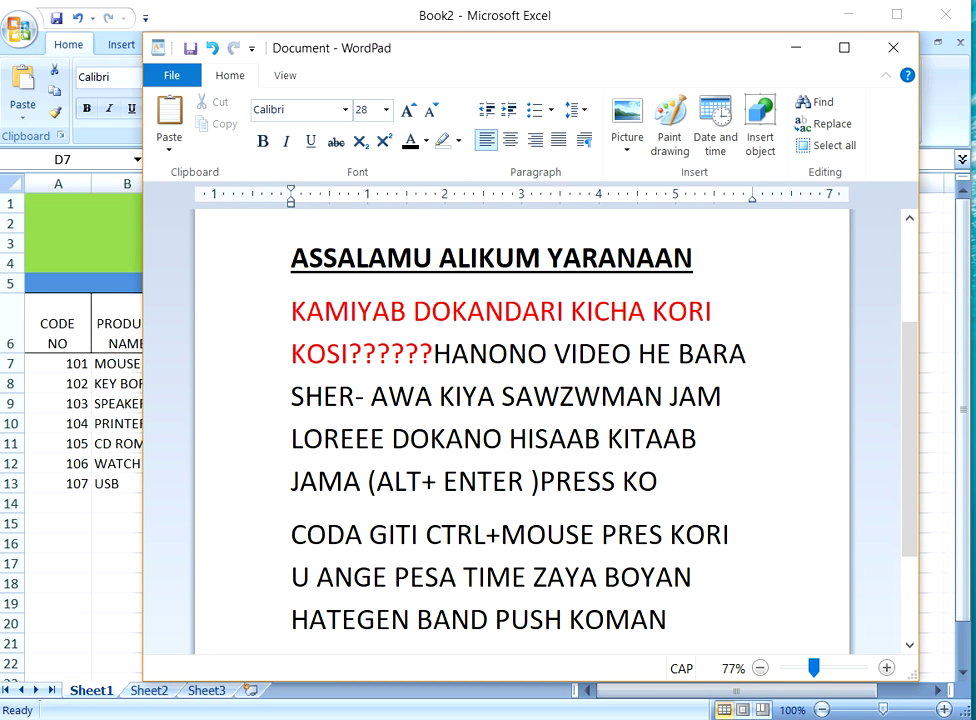
pyautogui.write('AWA')
pyautogui.press('Return')
pyautogui.write('HE ')
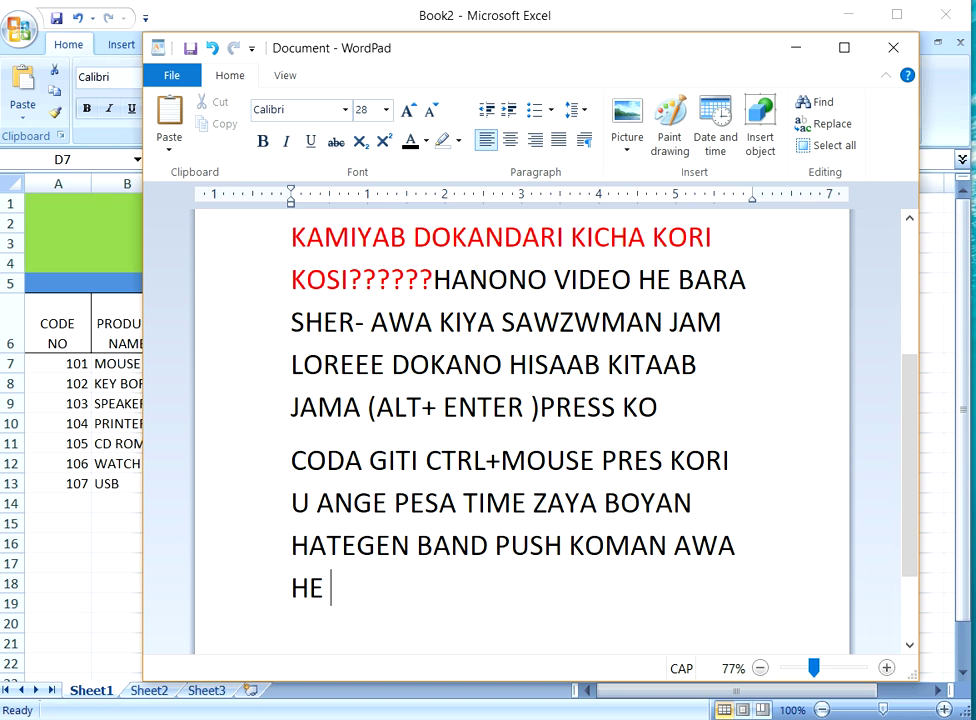
pyautogui.write('NAMAN PA')
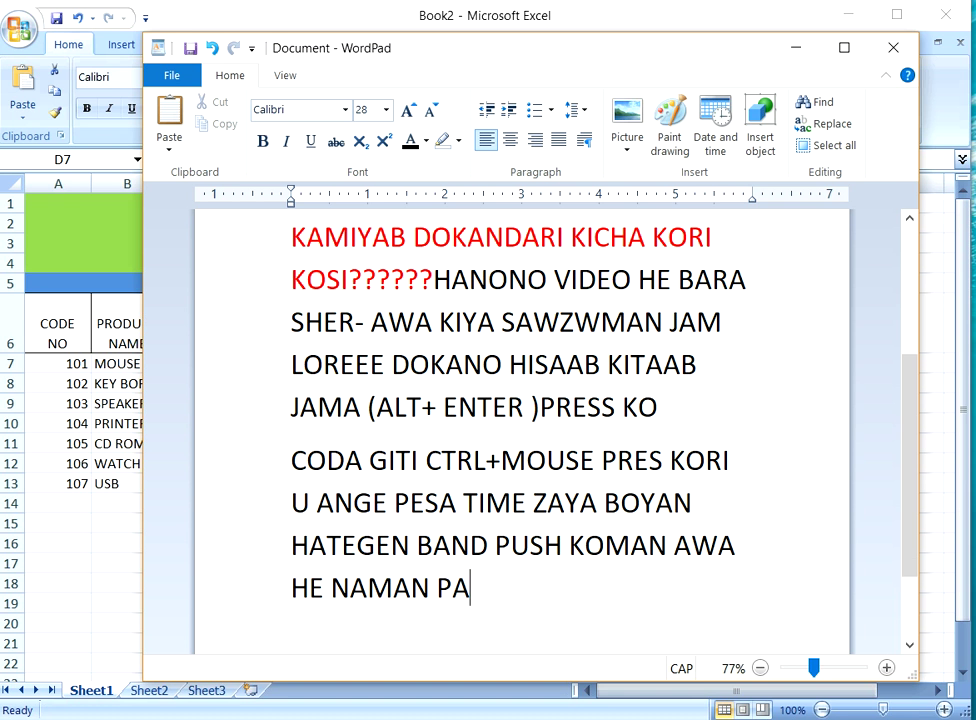
pyautogui.write('RATAM')
# Step: Start a new paragraph in the document reading "HANISE KIYA RATEA TAT KI GITI SHENI HATE RATO HERA DETH"
pyautogui.press('Return')
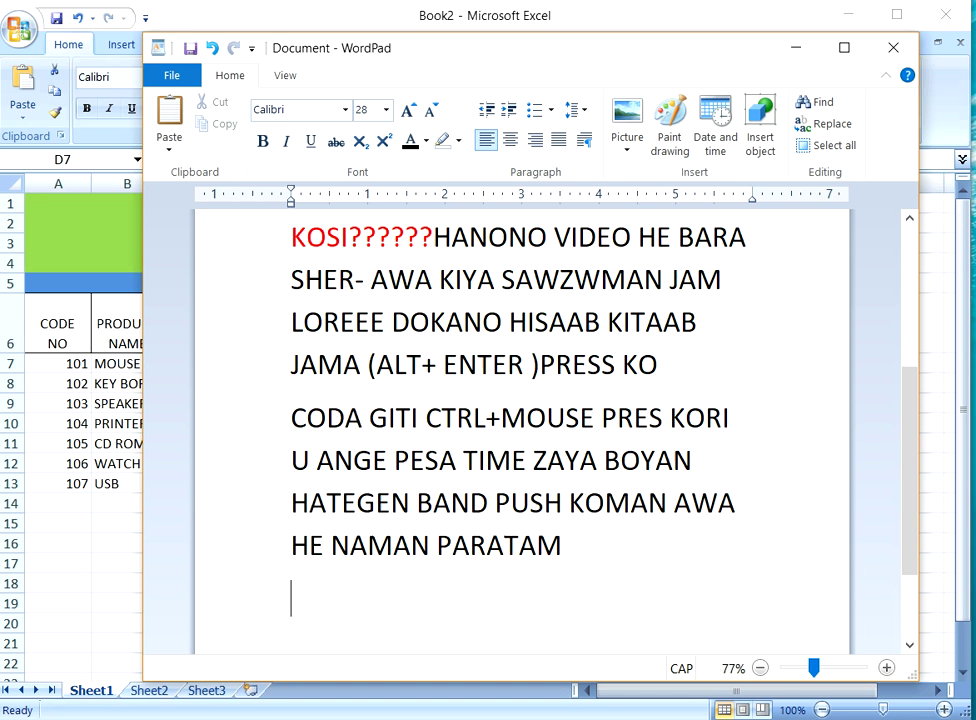
pyautogui.write('HANISE ')
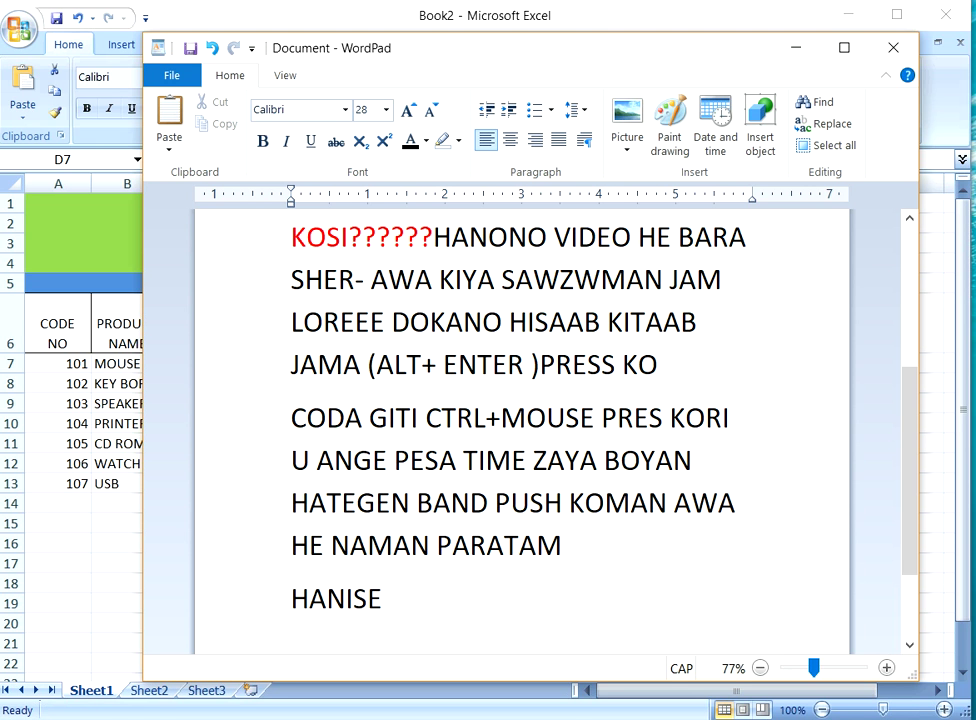
pyautogui.write('KIYA RATE')
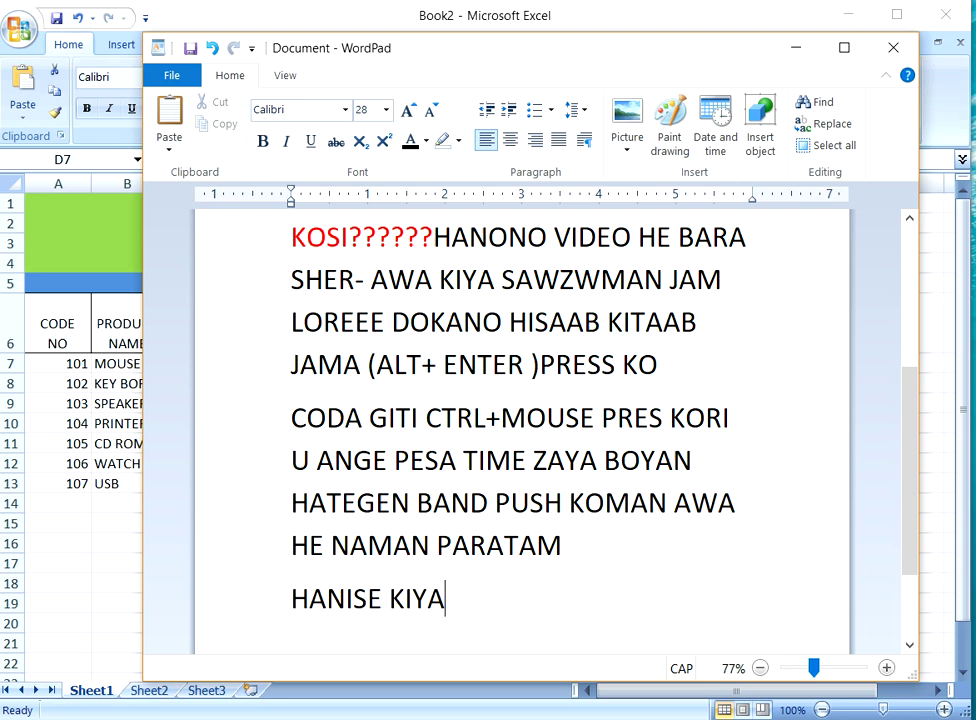
pyautogui.press('BackSpace')
pyautogui.press('BackSpace')
pyautogui.write('EA TA')
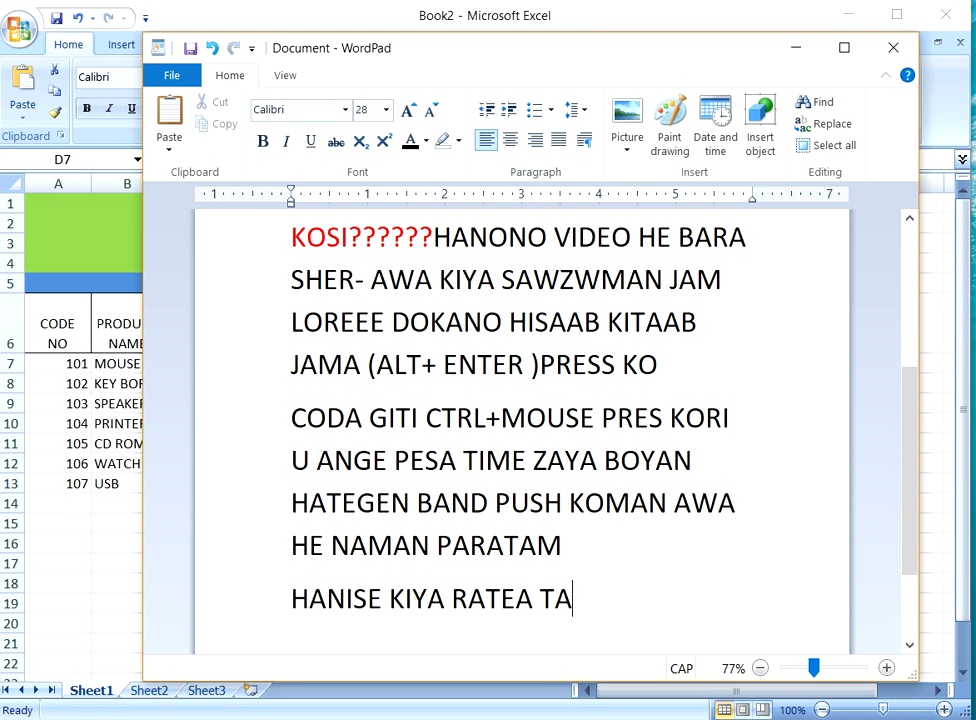
pyautogui.write('T KI GI')
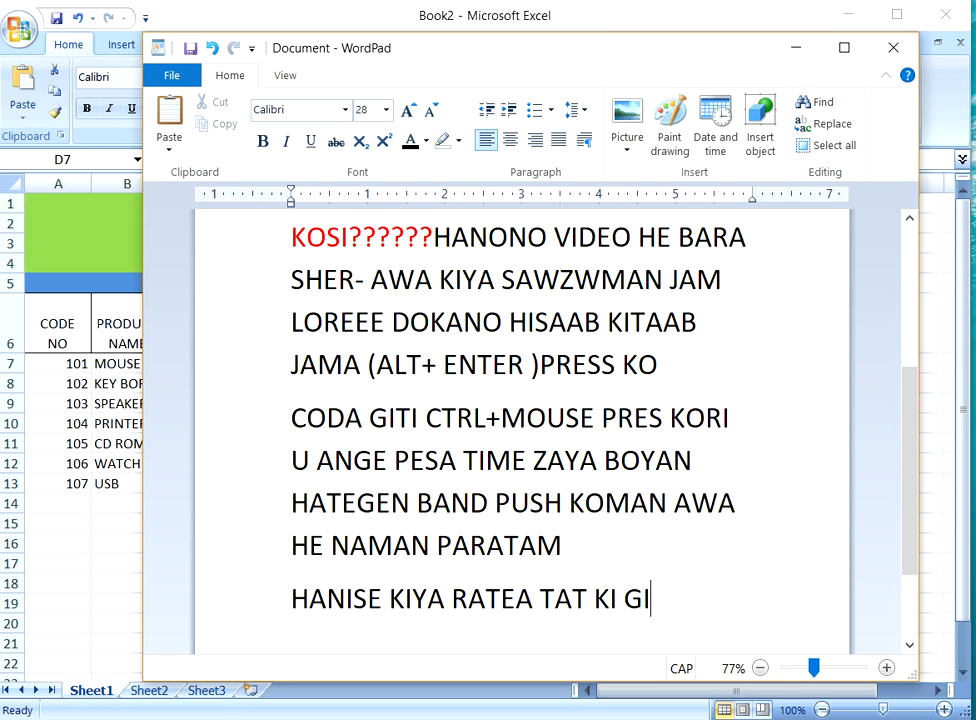
pyautogui.write('TI SHENI HAN')
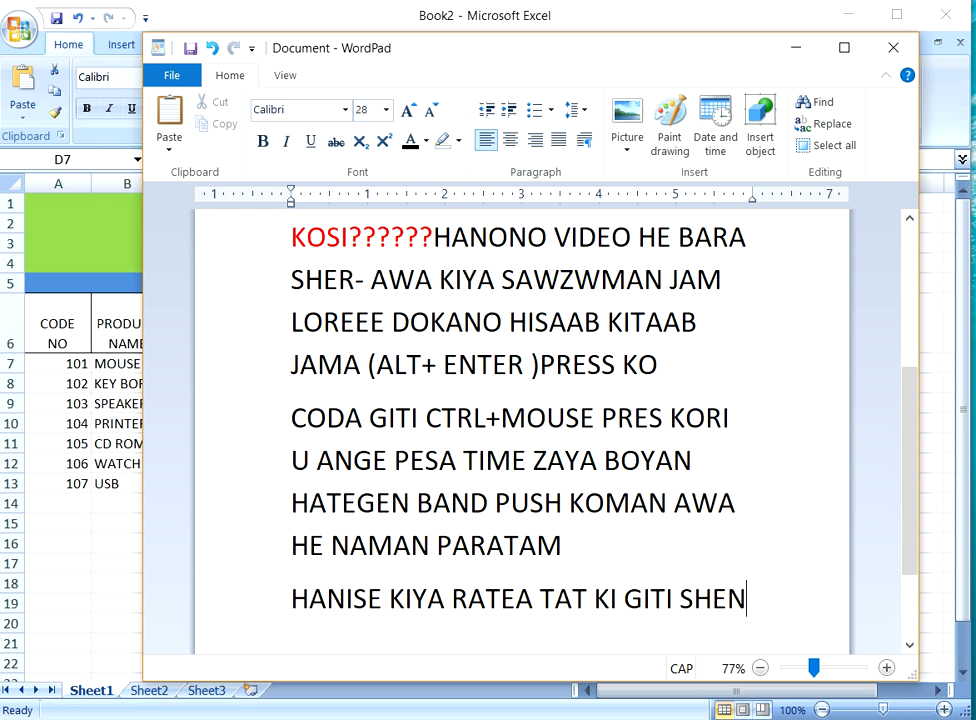
pyautogui.press('BackSpace')
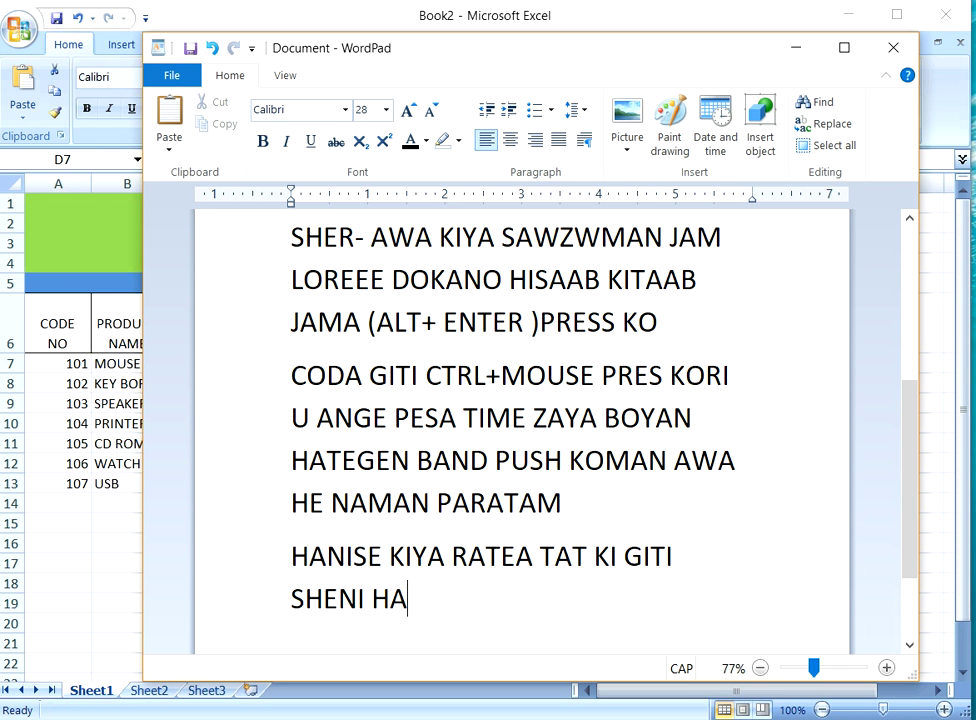
pyautogui.write('TE RA')
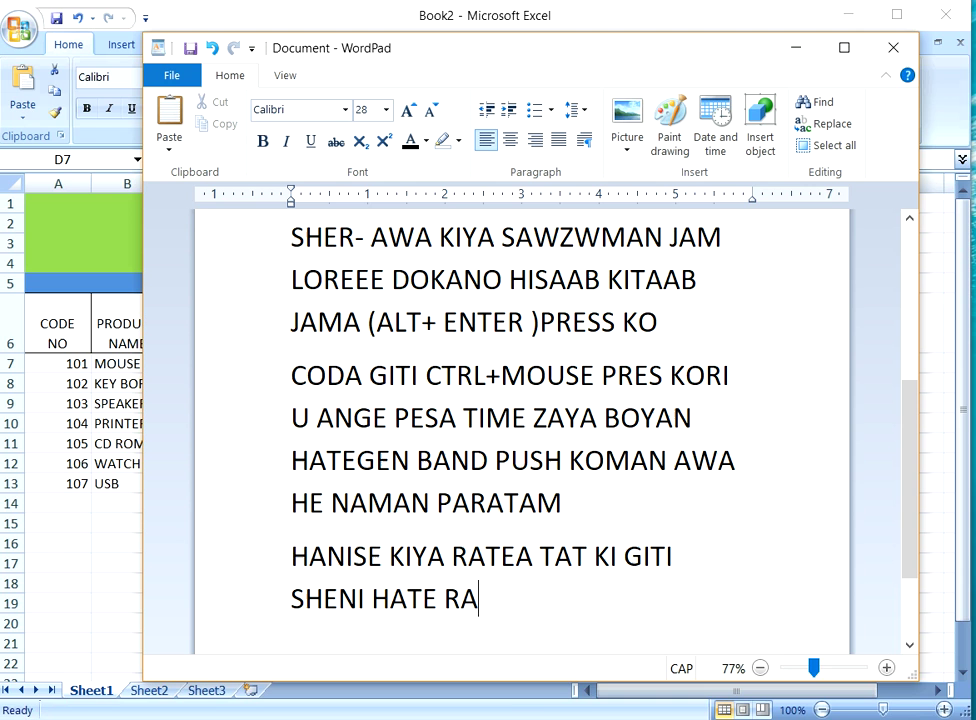
pyautogui.write('TO HERA')
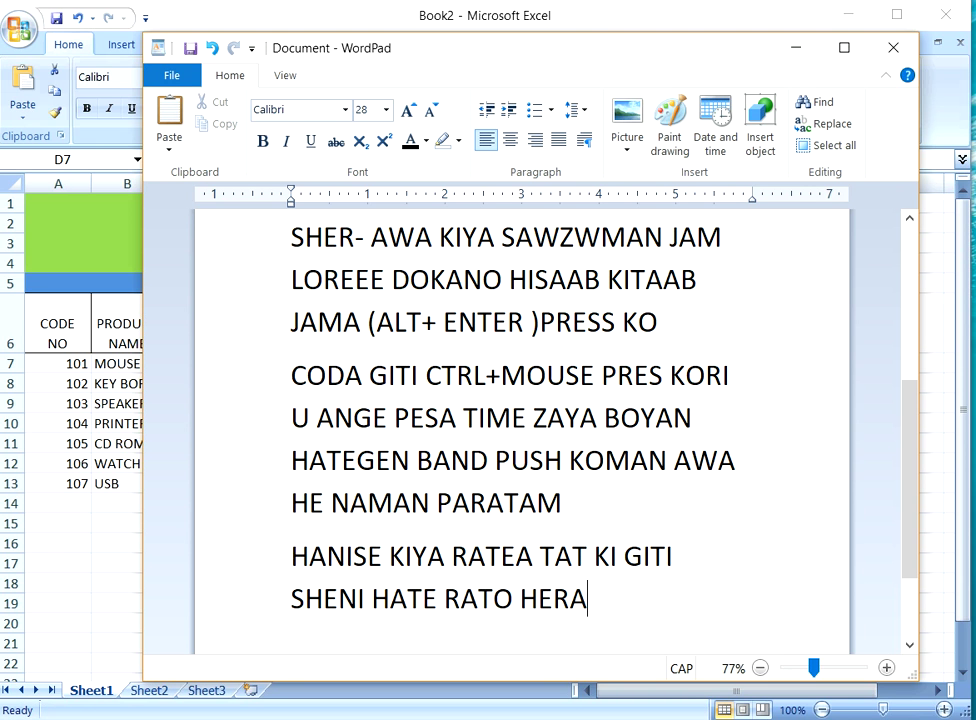
pyautogui.write(' DETH')
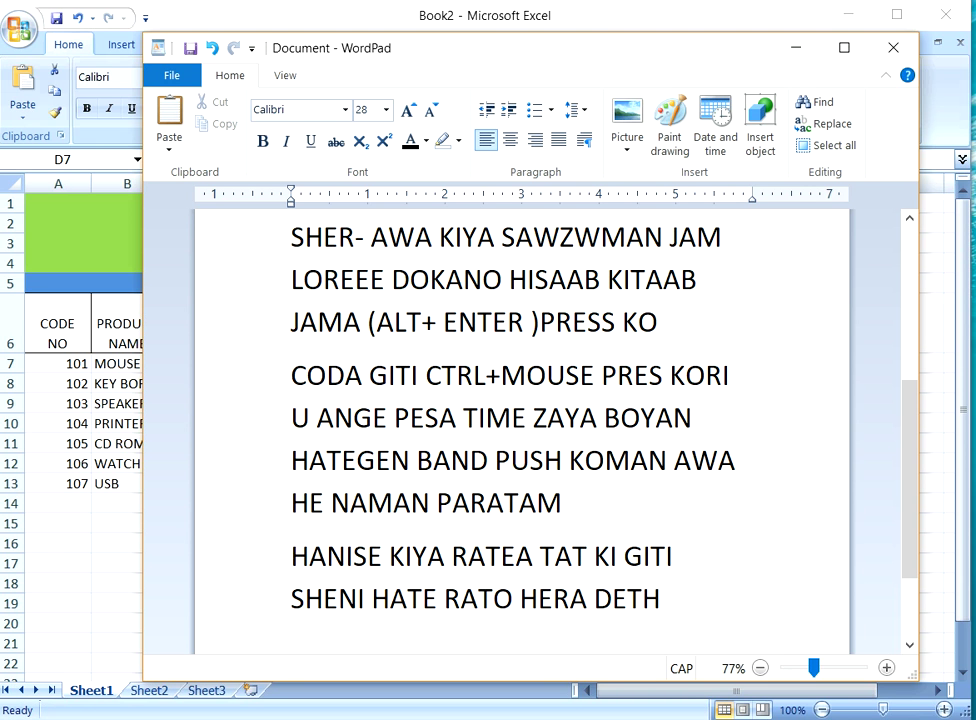
# Step: Return to the Excel workbook and enter the purchase rates 1000, 1500, 4000, 5000, 1200, 1500 and 300 in cells D7:D13
pyautogui.click(798, 48)
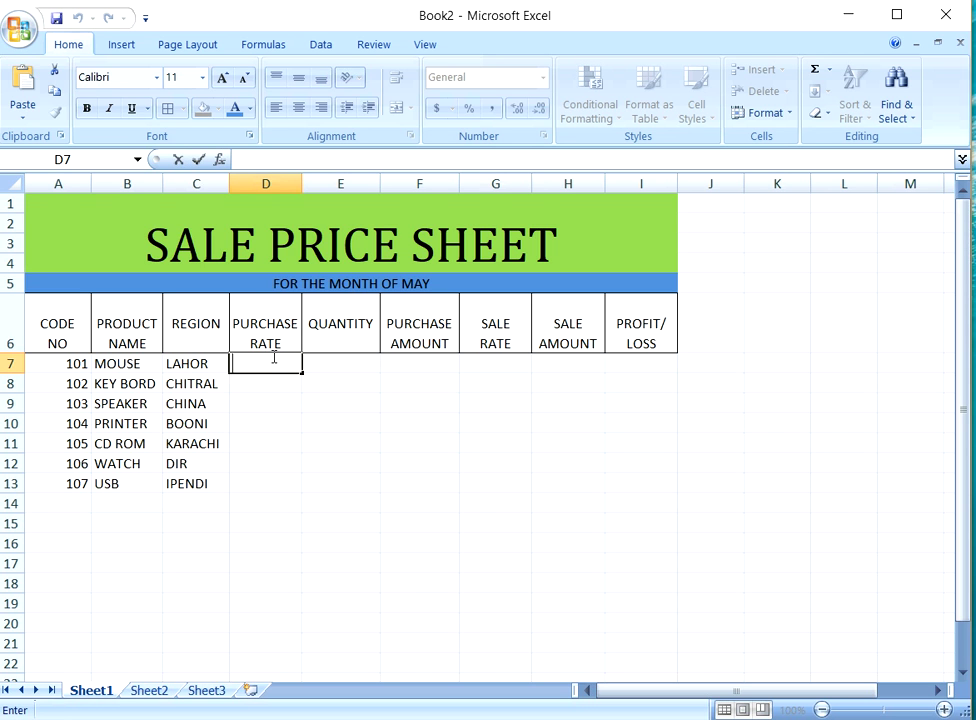
pyautogui.write('1000')
pyautogui.click(259, 376)
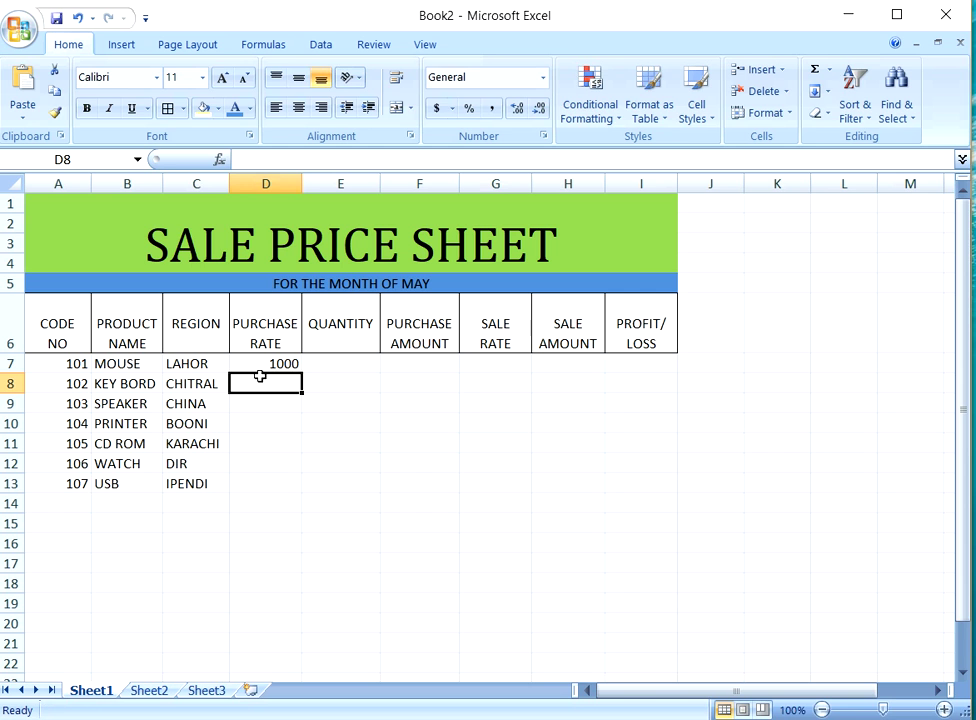
pyautogui.write('1500')
pyautogui.press('Return')
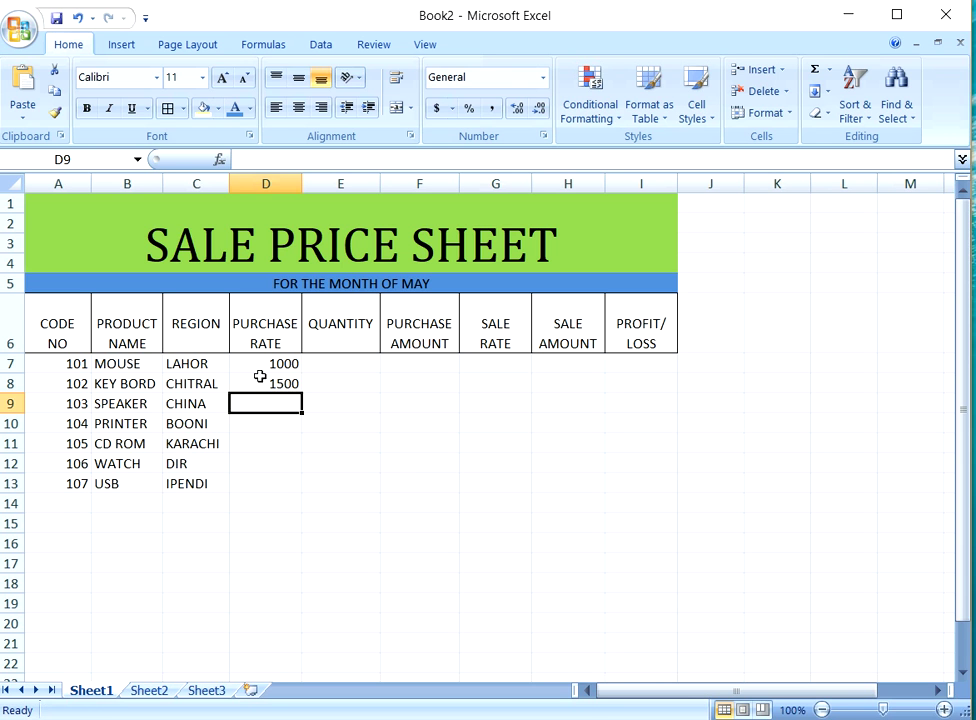
pyautogui.write('4000')
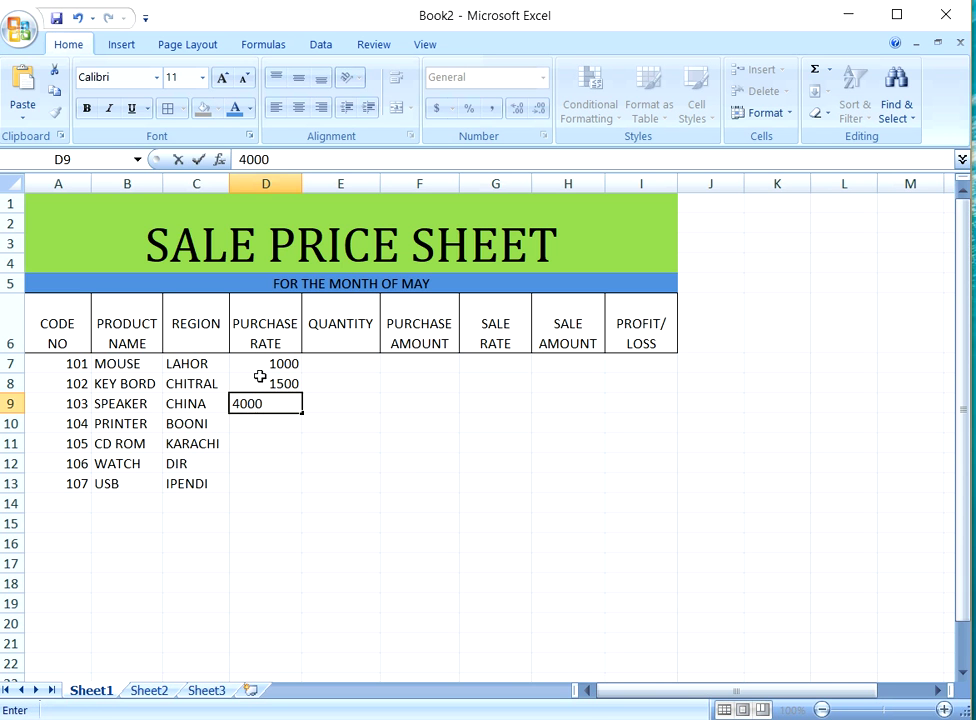
pyautogui.press('Return')
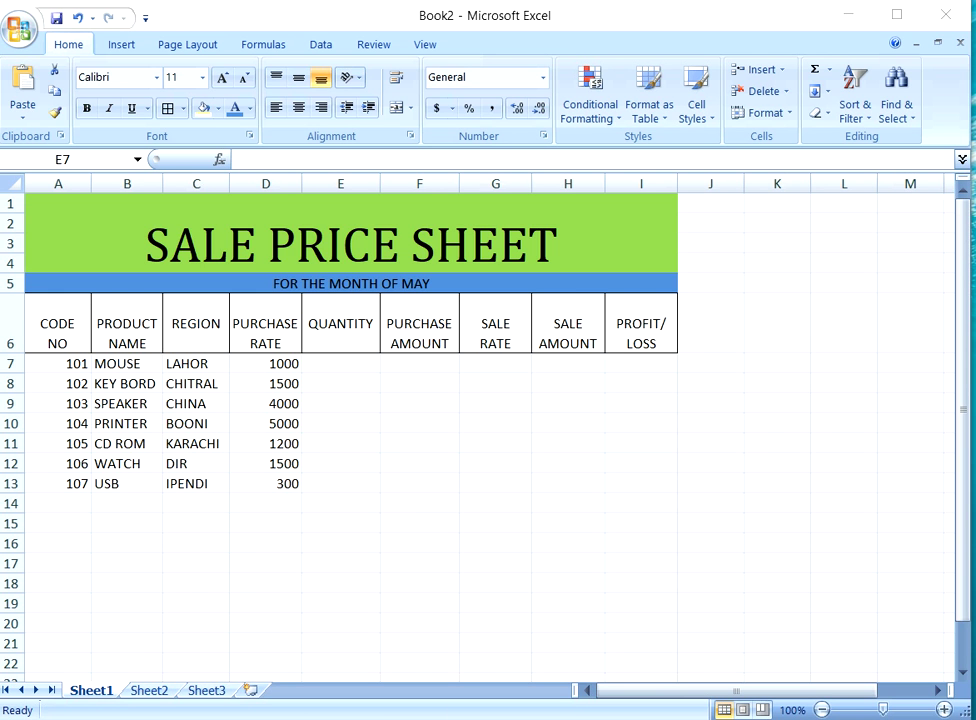
# Step: Switch to the WordPad document and append "HAMET MA GANIKO RATE" to the last paragraph after "HERA DETH"
pyautogui.hotkey('alt', 'Tab')
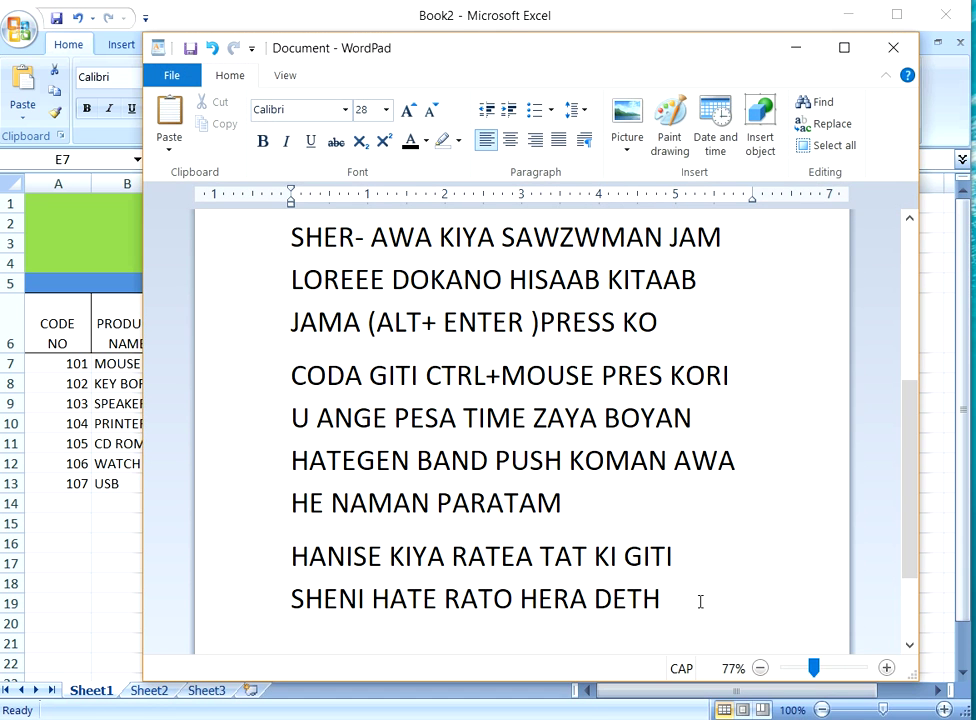
pyautogui.write('HAMET')
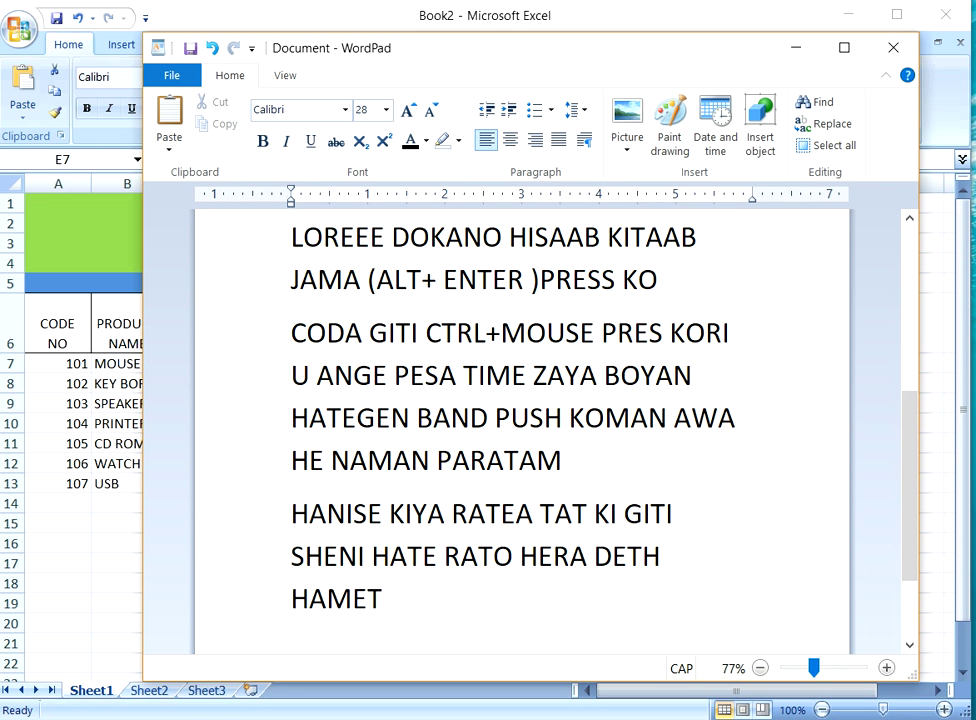
pyautogui.write(' MA GANIKI')
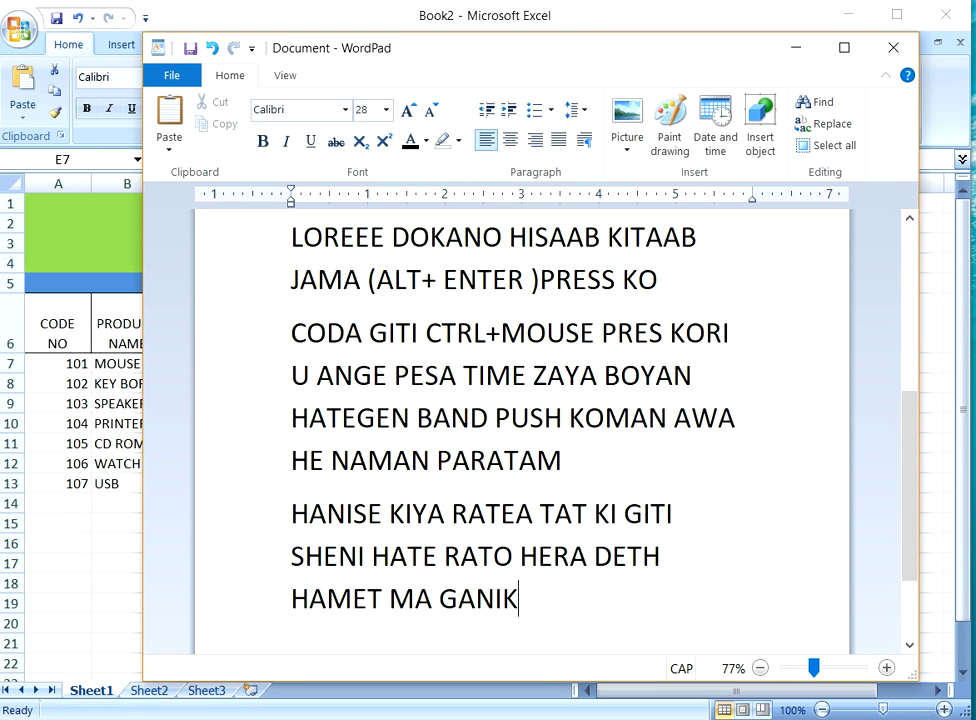
pyautogui.press('BackSpace')
pyautogui.write('O TA')
pyautogui.press('BackSpace')
pyautogui.press('BackSpace')
pyautogui.write('RATE')
# Step: Return to the Excel workbook and enter the quantities 12, 3, 15, 6, 25, 3 and 50 in cells E7:E13
pyautogui.click(893, 47)
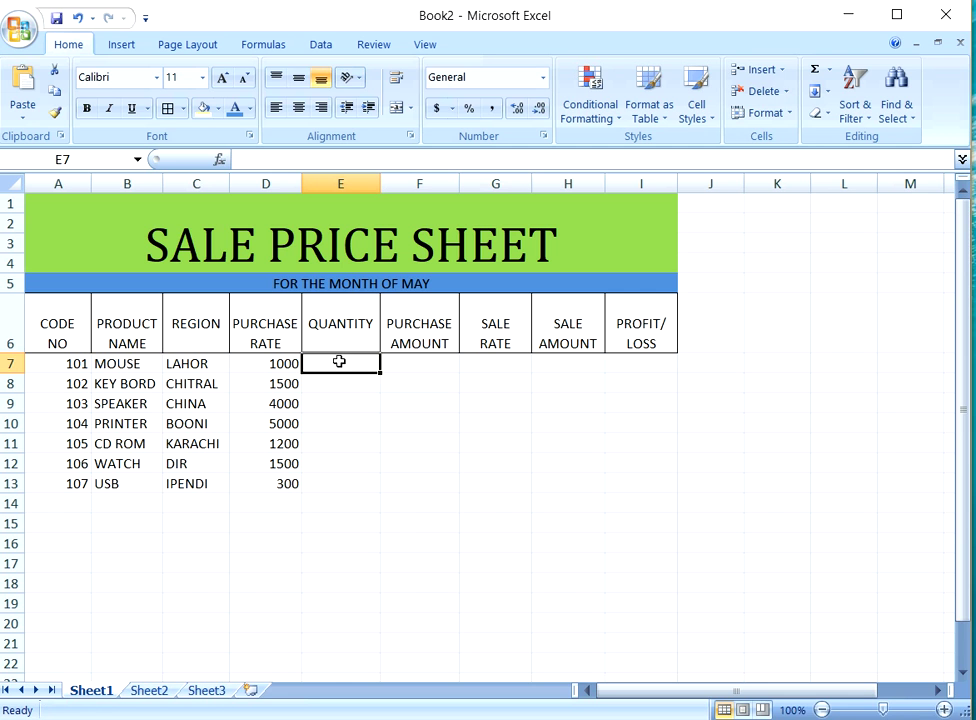
pyautogui.doubleClick(339, 362)
pyautogui.write('12')
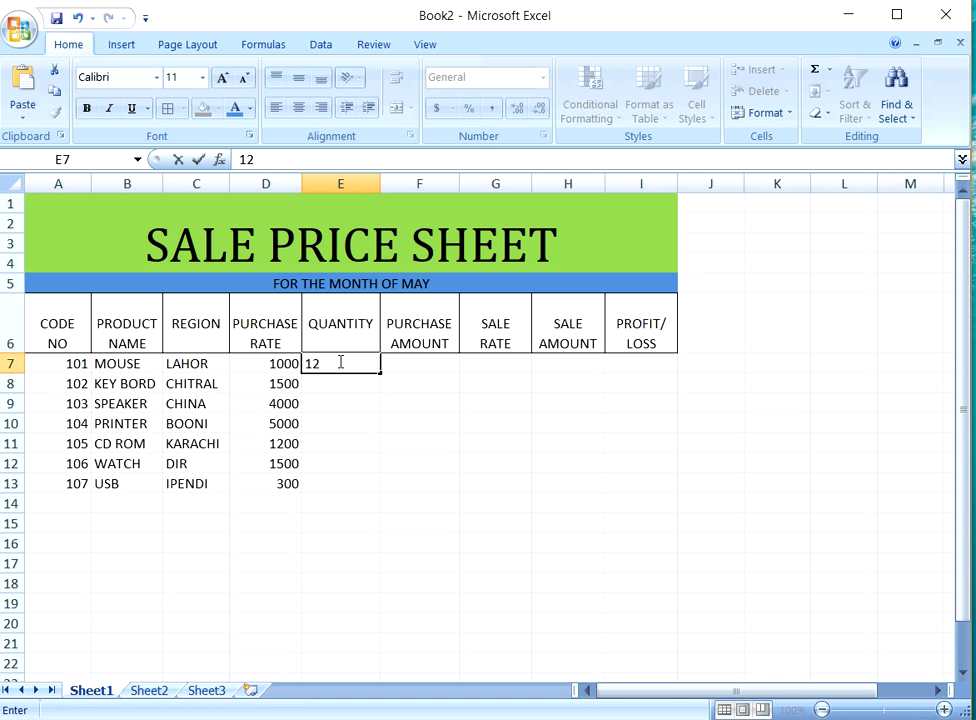
pyautogui.press('Return')
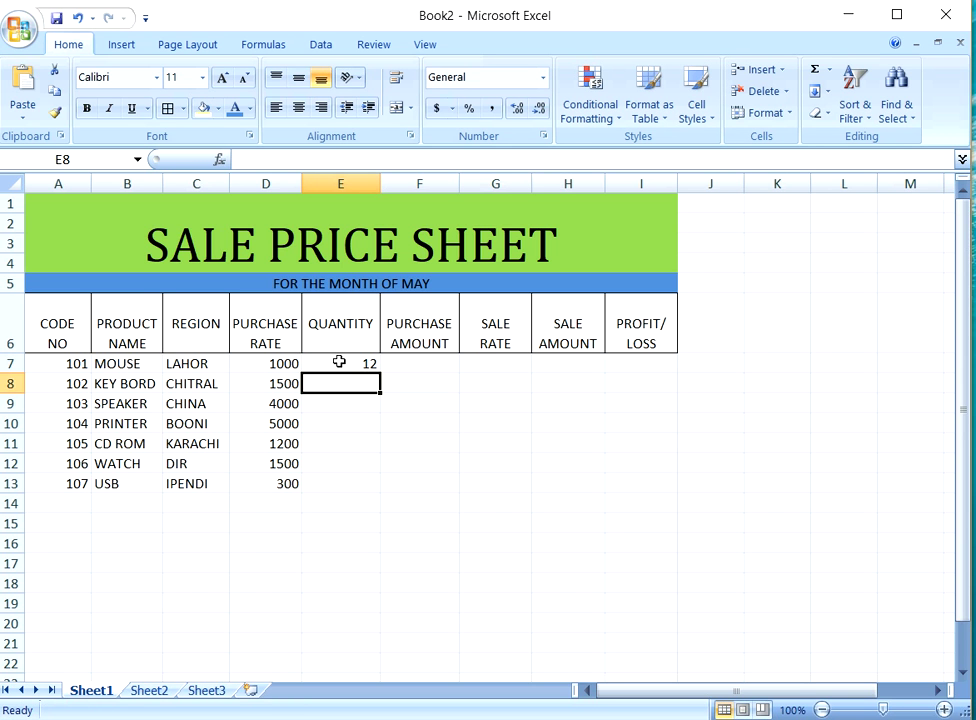
pyautogui.write('3')
pyautogui.press('Return')
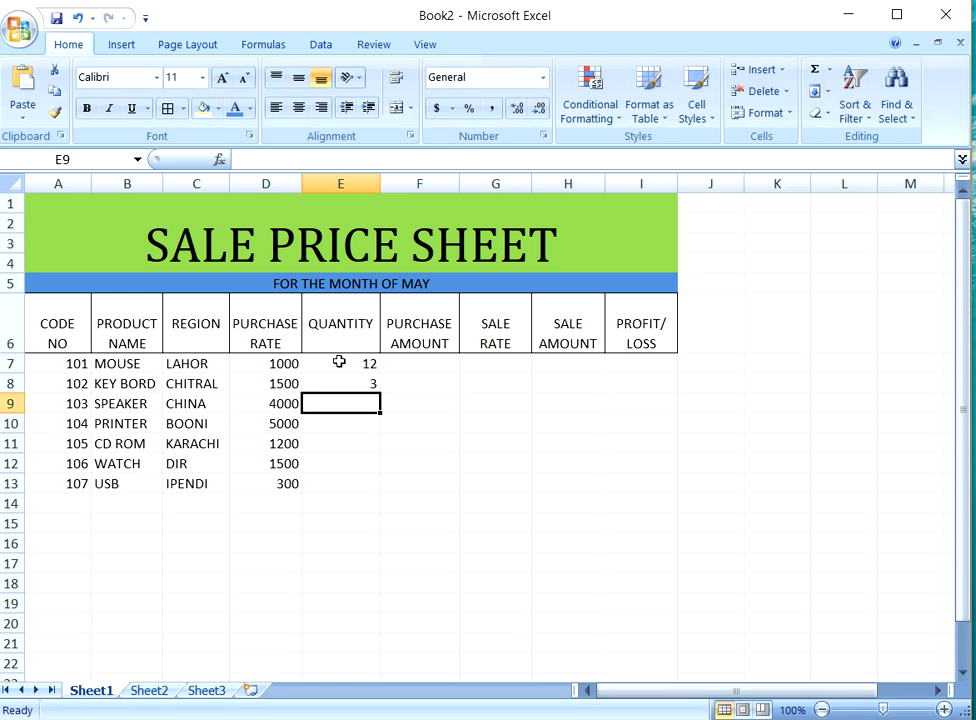
pyautogui.write('15')
pyautogui.press('Return')
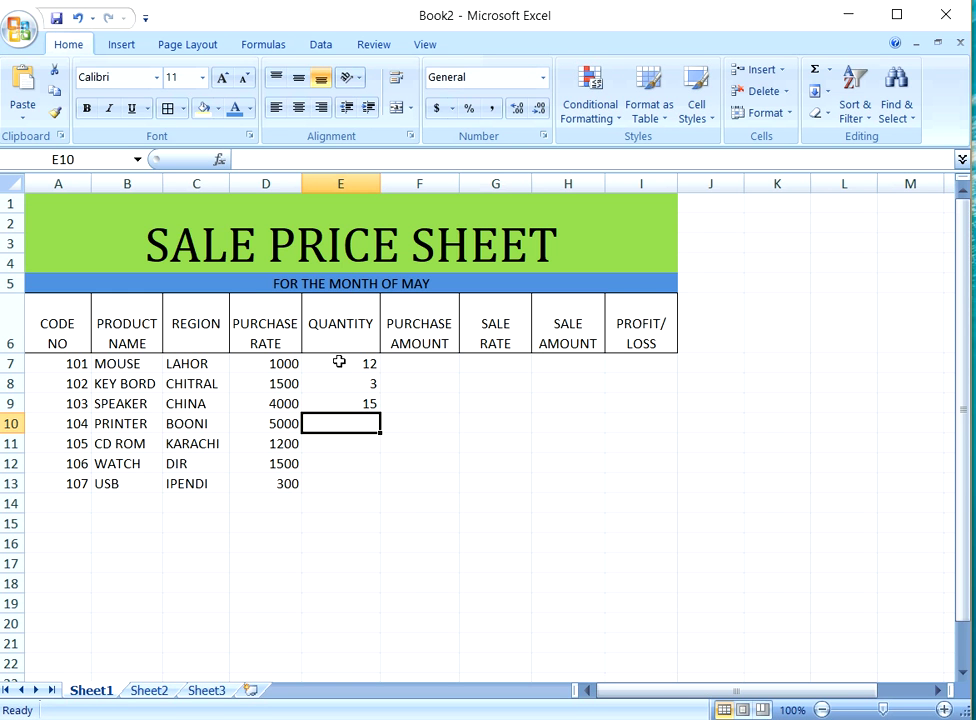
pyautogui.write('6')
pyautogui.press('Return')
pyautogui.write('25')
pyautogui.press('Return')
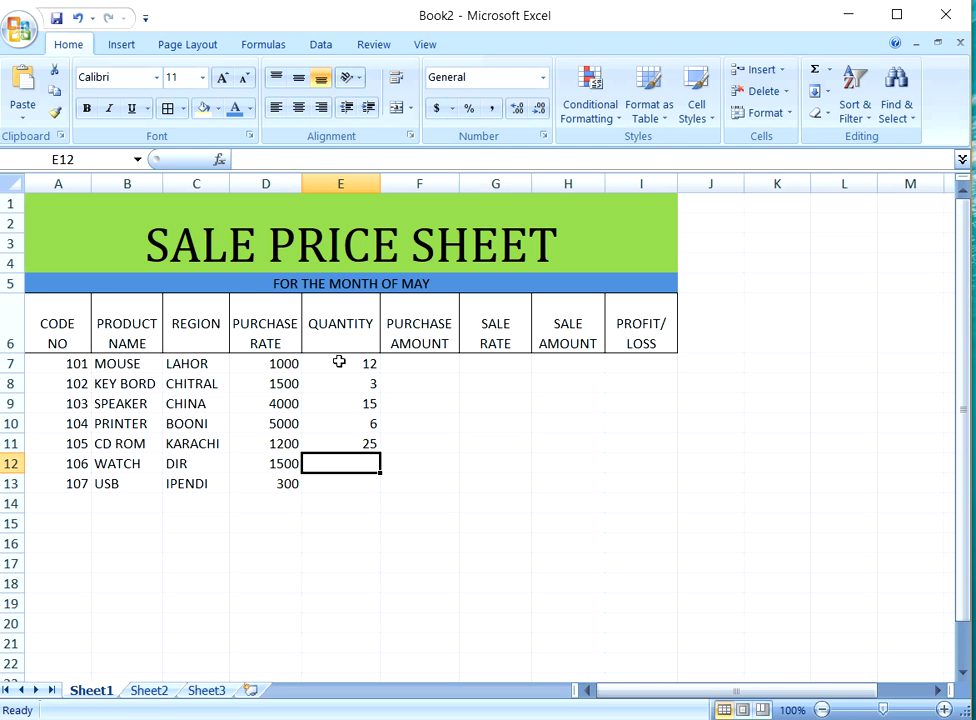
pyautogui.write('33')
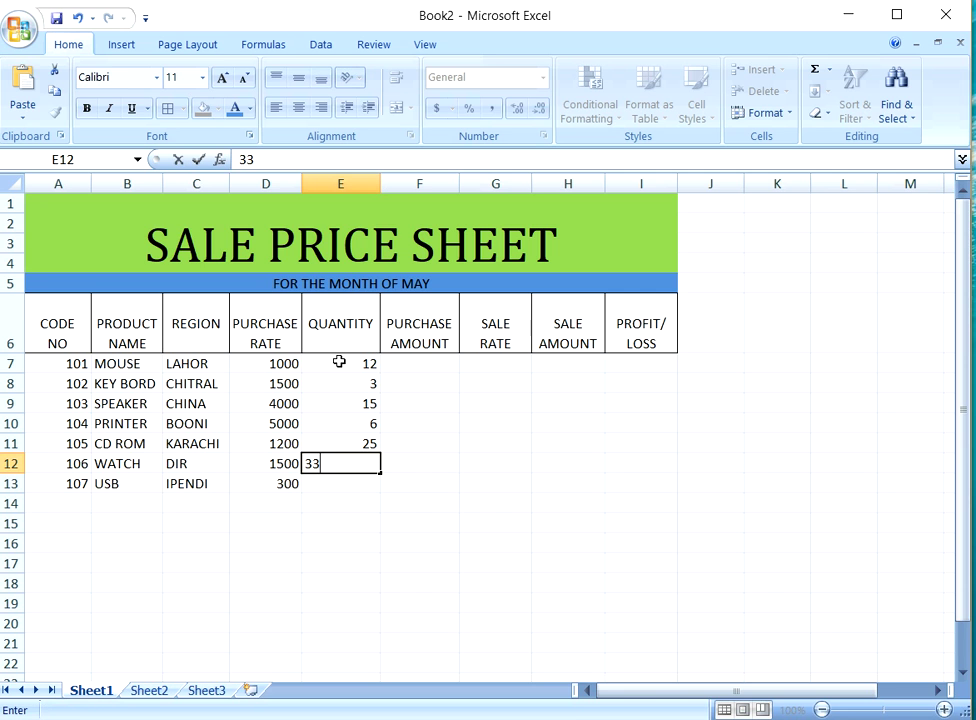
pyautogui.press('BackSpace')
pyautogui.press('Return')
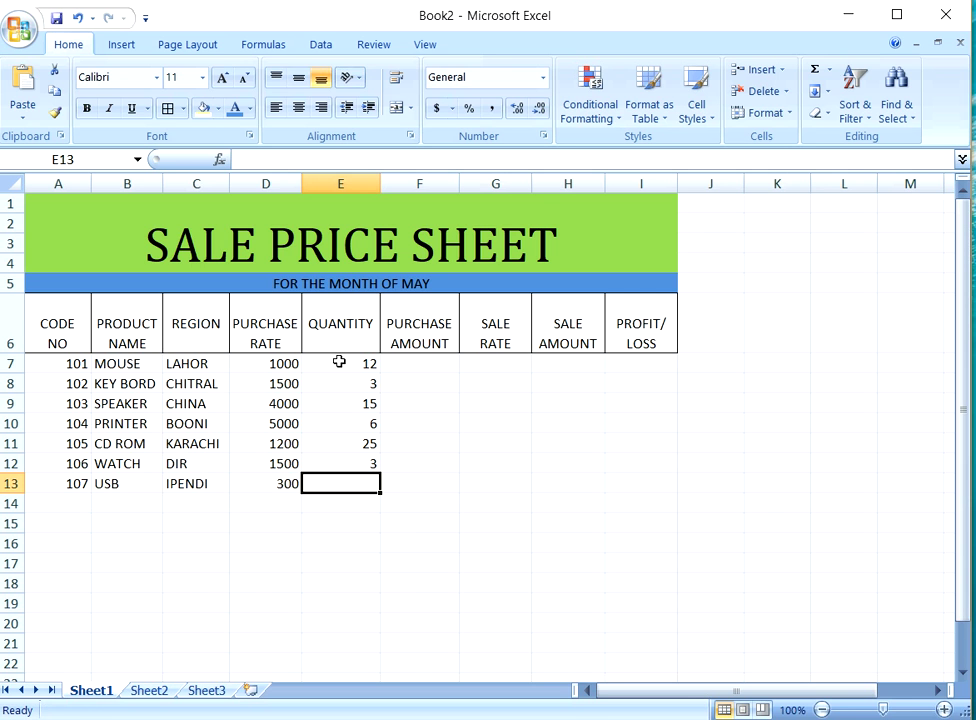
pyautogui.write('50')
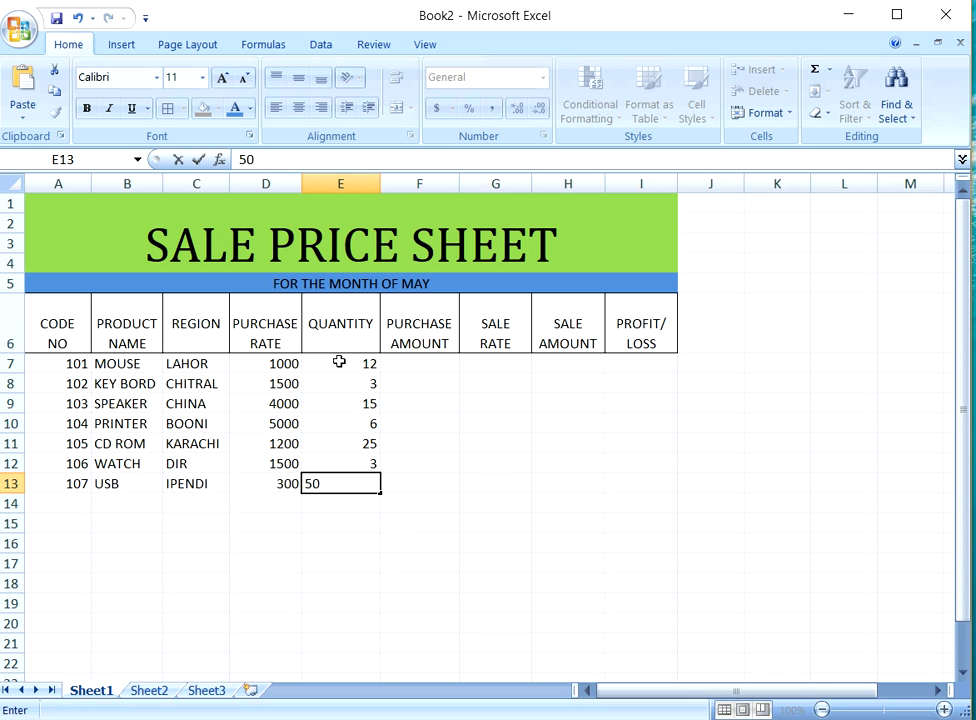
pyautogui.click(405, 359)
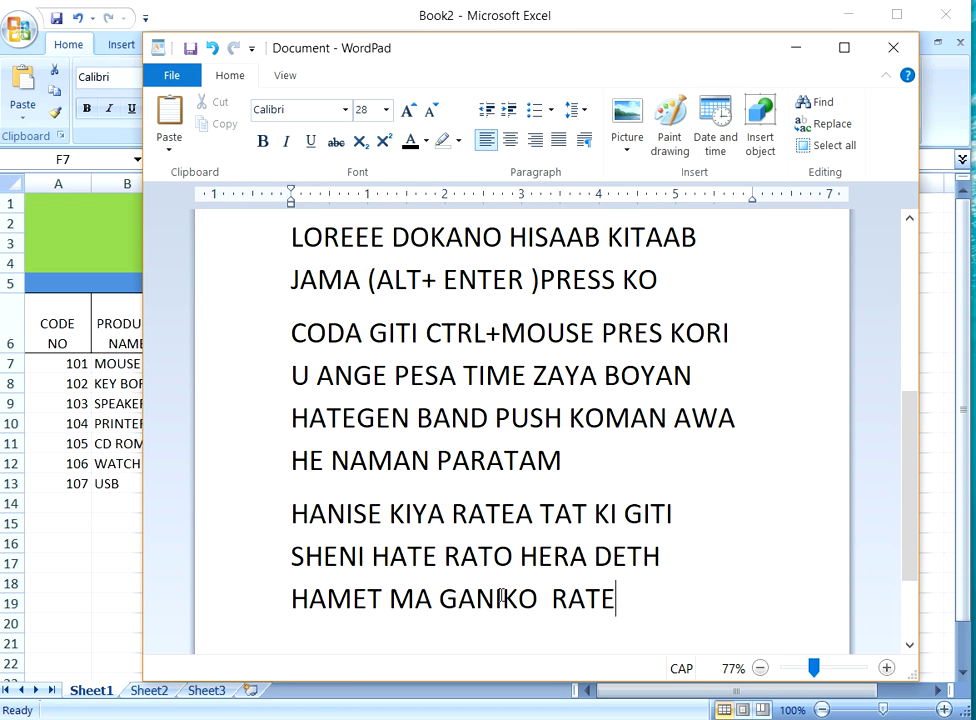
# Step: Switch to WordPad and add a new paragraph reading "HAYA FORMULA LAGELI JAMA HE WARZA PASHER"
pyautogui.press('Return')
pyautogui.write('HYA')
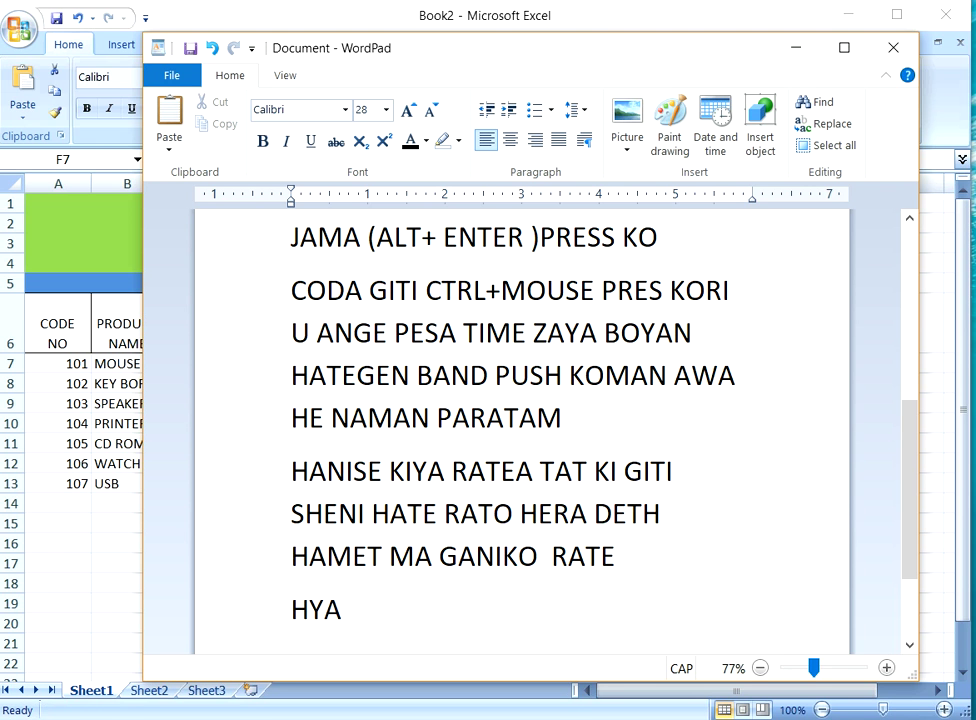
pyautogui.press('BackSpace')
pyautogui.press('BackSpace')
pyautogui.write('AYA FO')
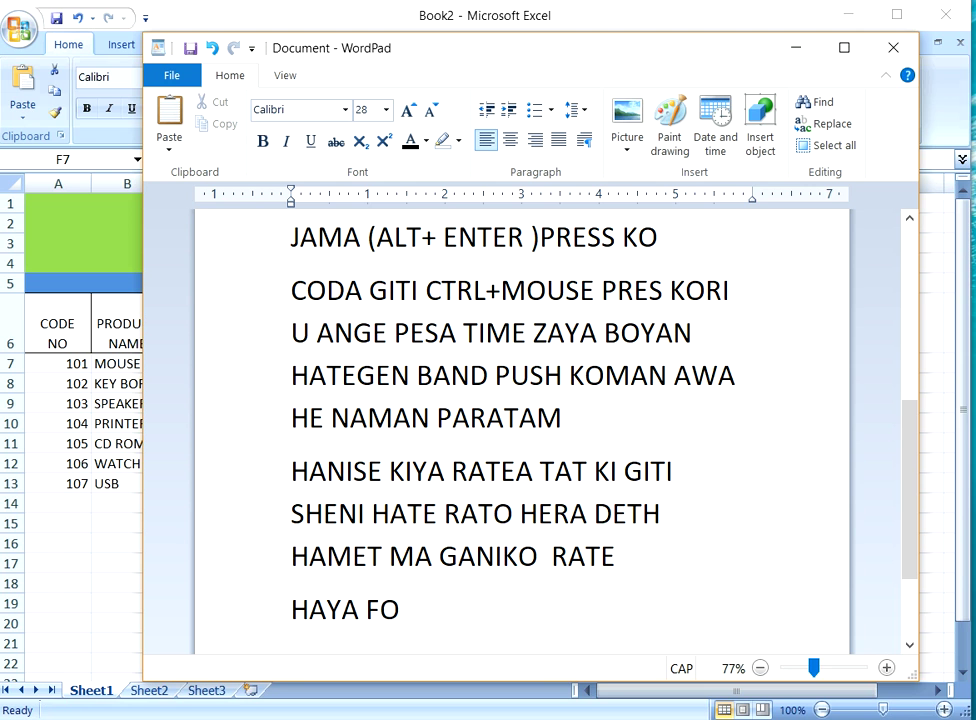
pyautogui.write('RM')
pyautogui.write('ULA LAH')
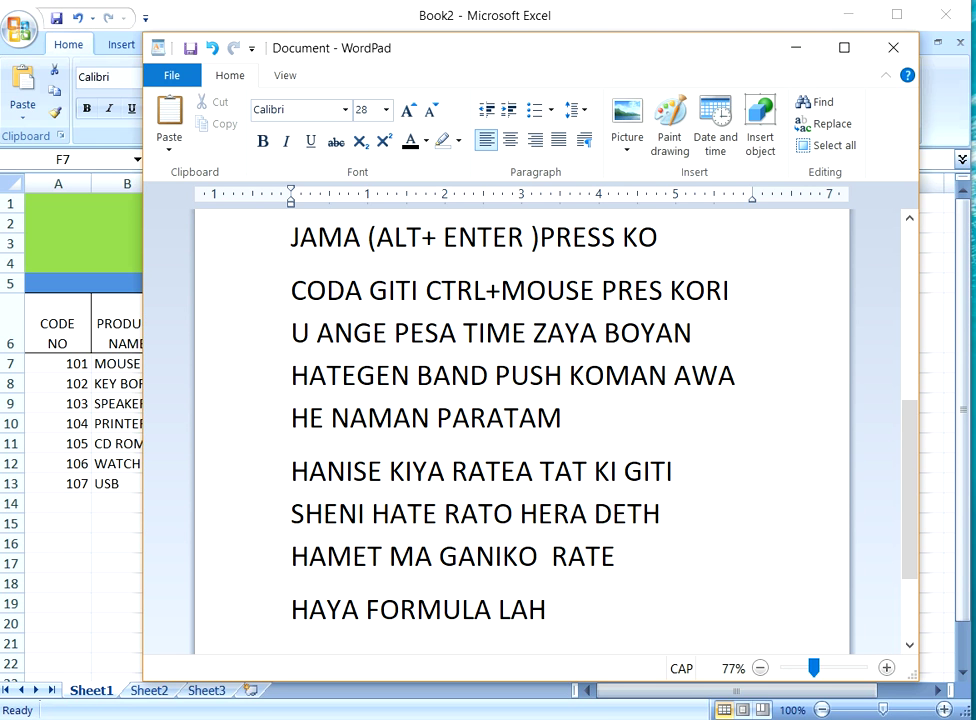
pyautogui.press('BackSpace')
pyautogui.write('GELI')
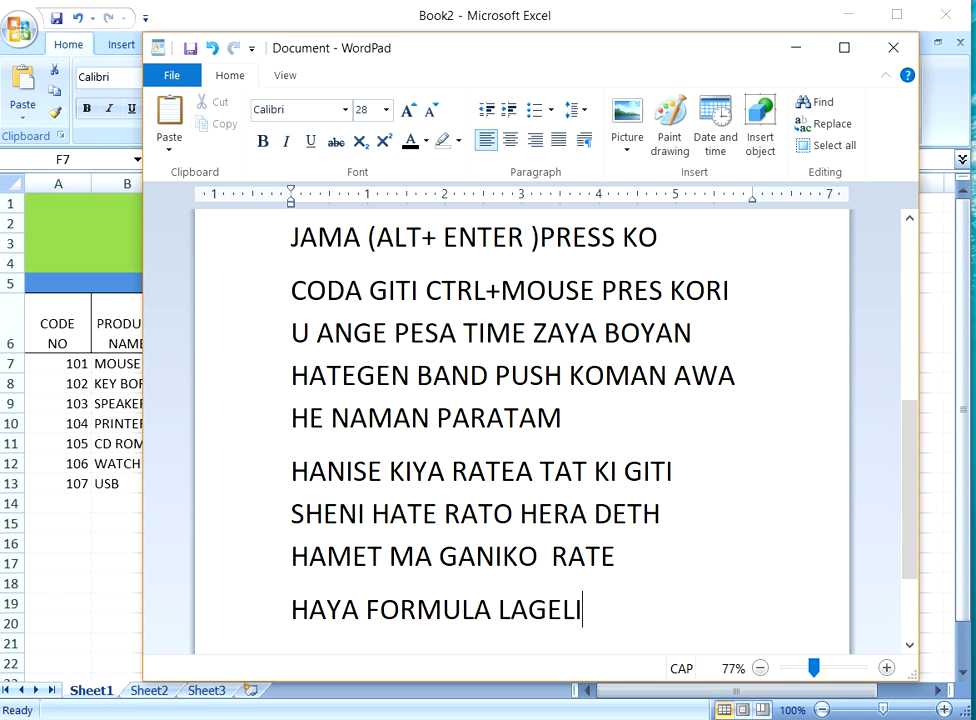
pyautogui.write(' JAMAHE WA')
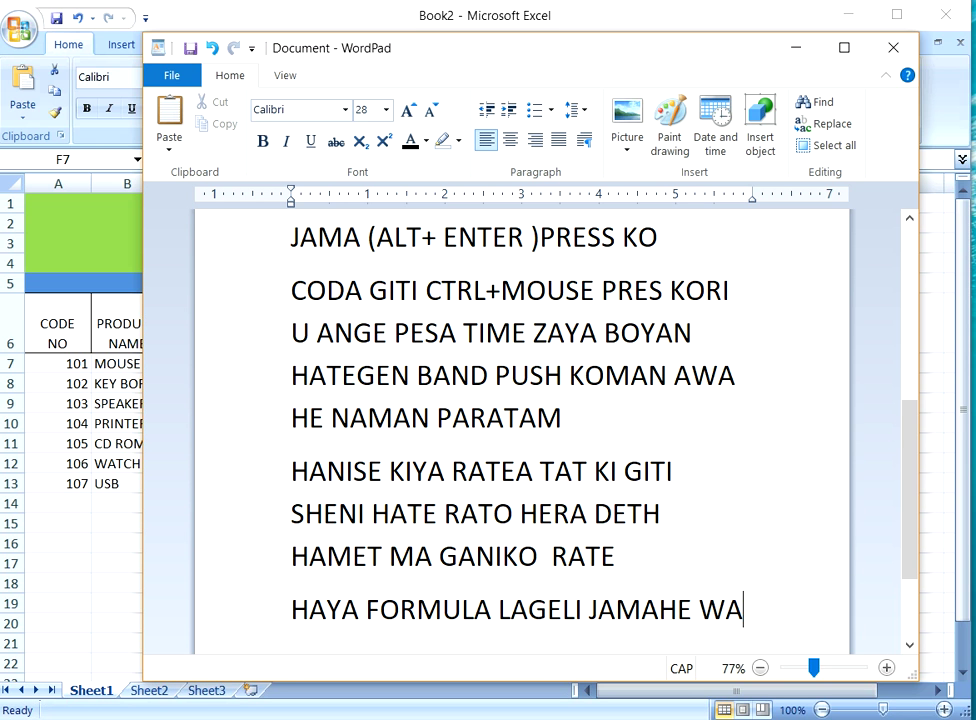
pyautogui.write('RZA PASHER')
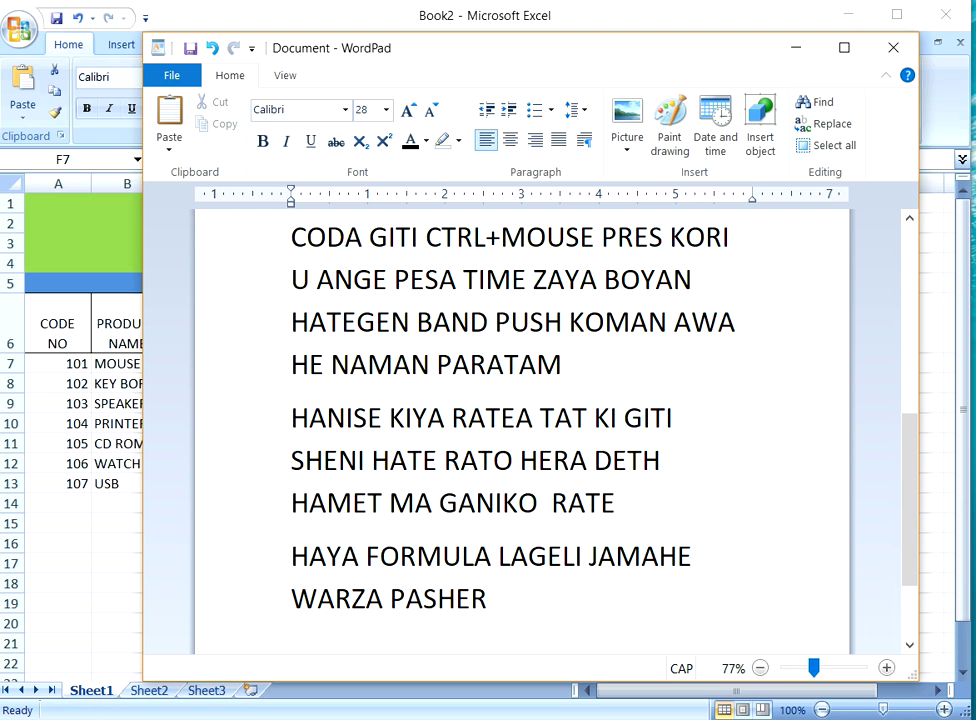
pyautogui.click(660, 556)
pyautogui.click(501, 594)
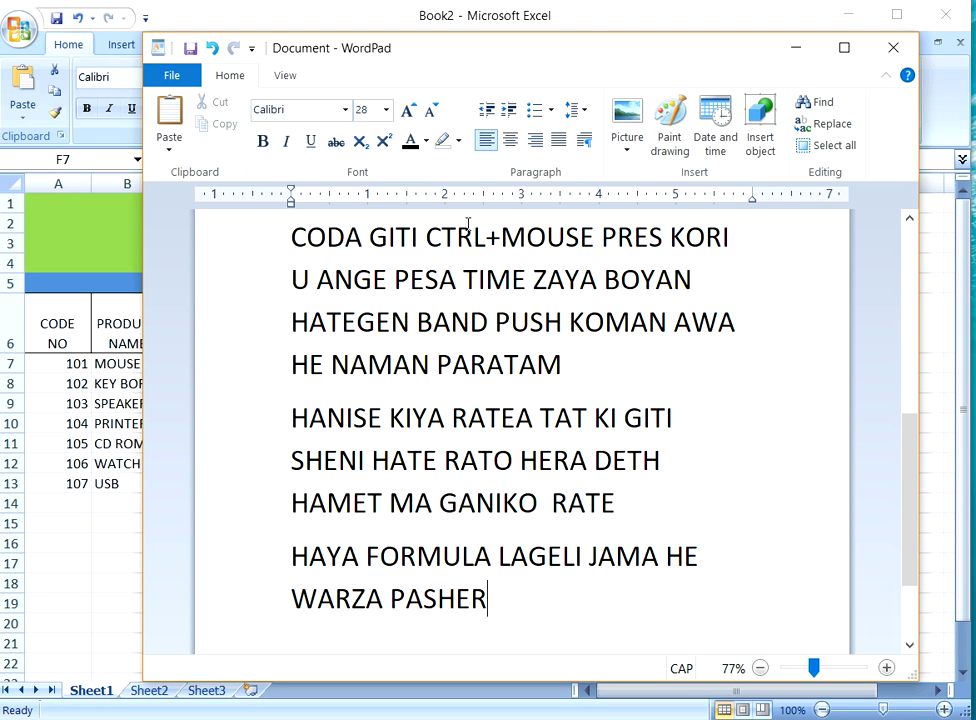
# Step: Move the WordPad window out of the way and minimize it to return to the Excel workbook
pyautogui.moveTo(464, 48); pyautogui.dragTo(516, 348)
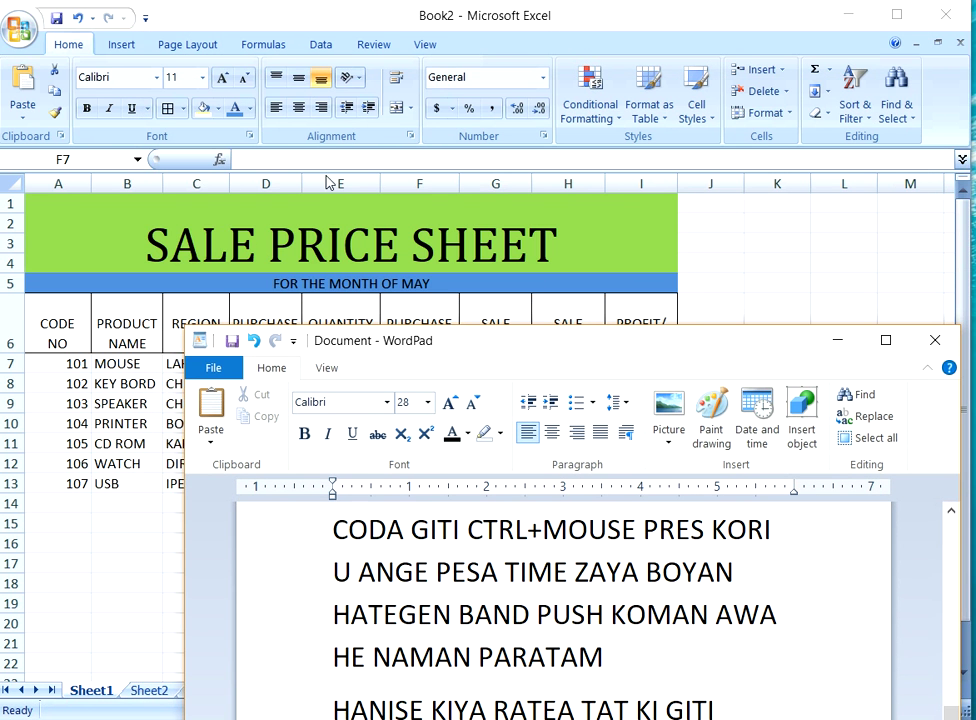
pyautogui.click(373, 158)
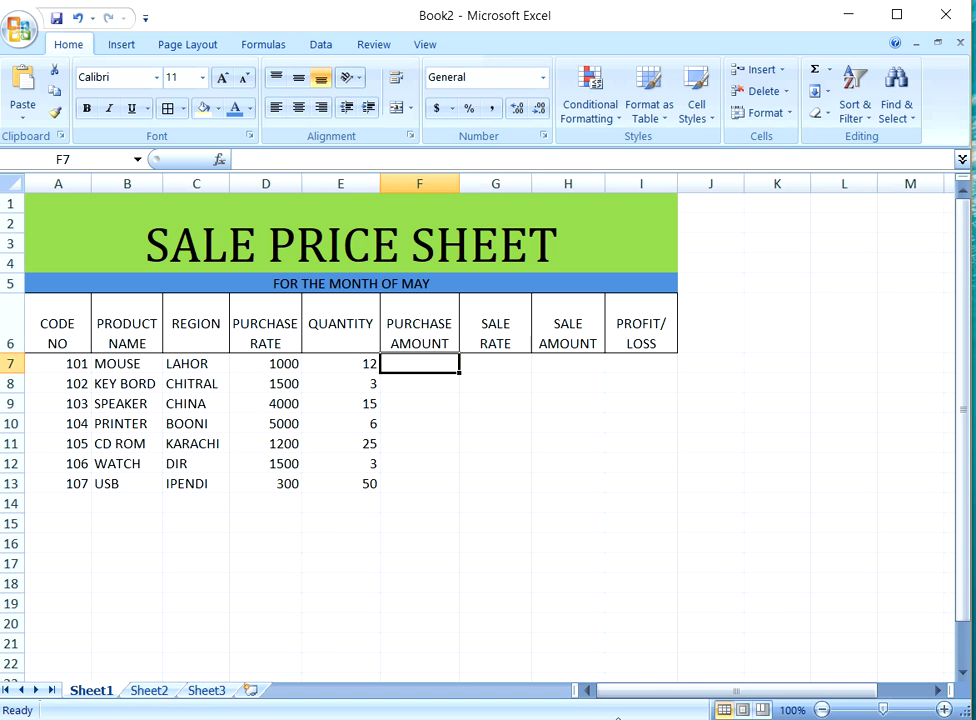
pyautogui.hotkey('alt', 'Tab')
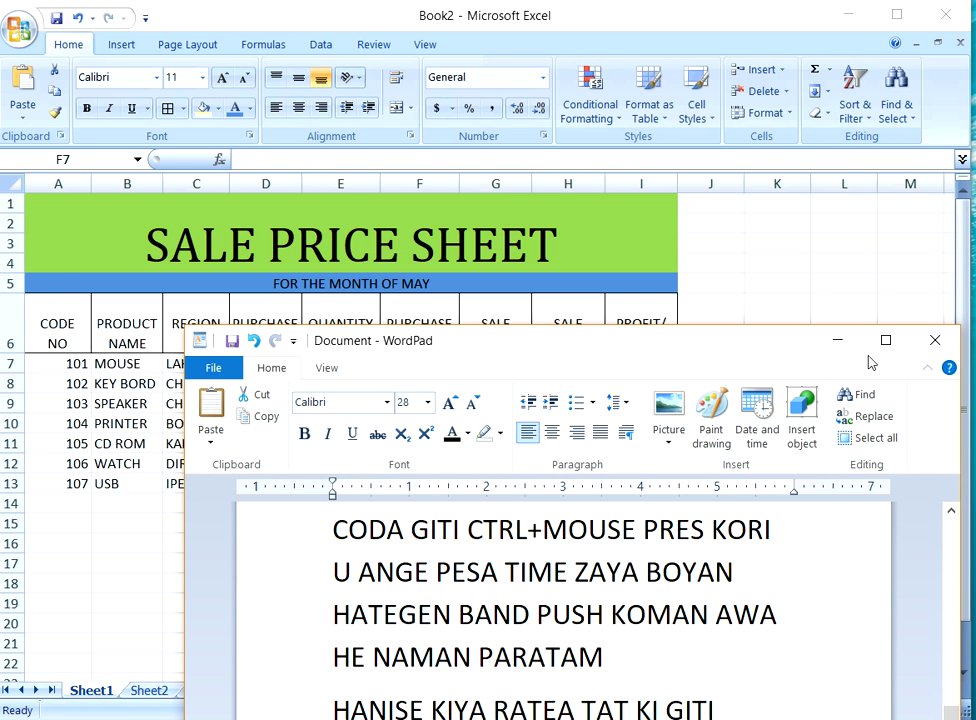
pyautogui.moveTo(791, 357); pyautogui.dragTo(787, 190)
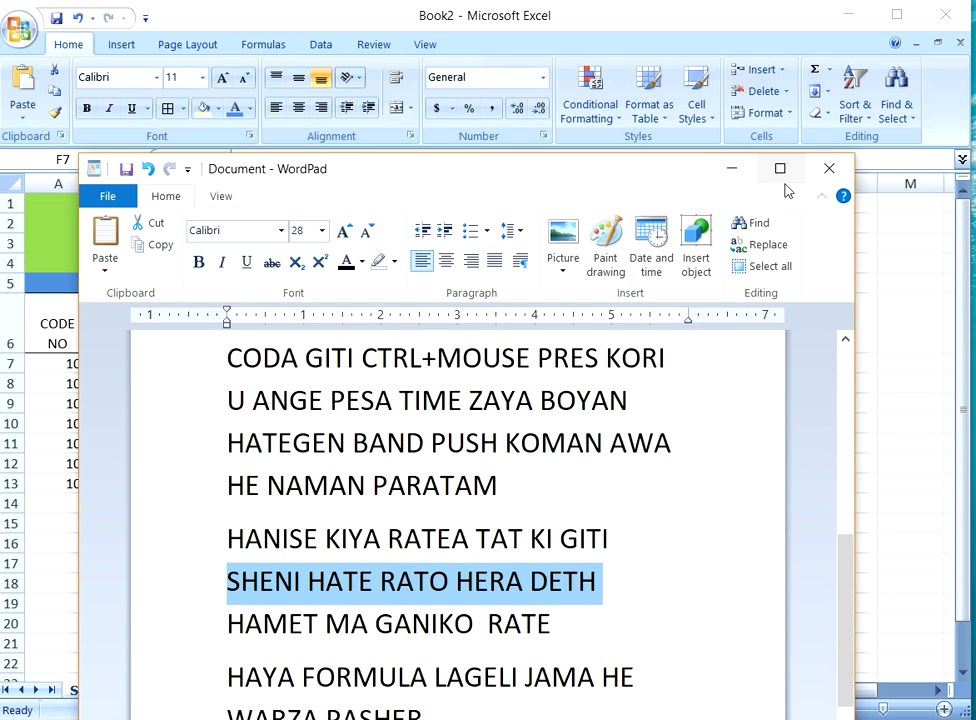
pyautogui.click(733, 170)
# Step: Calculate the purchase amount in F7 with the formula =D7*E7 and fill it down to F13
pyautogui.doubleClick(415, 364)
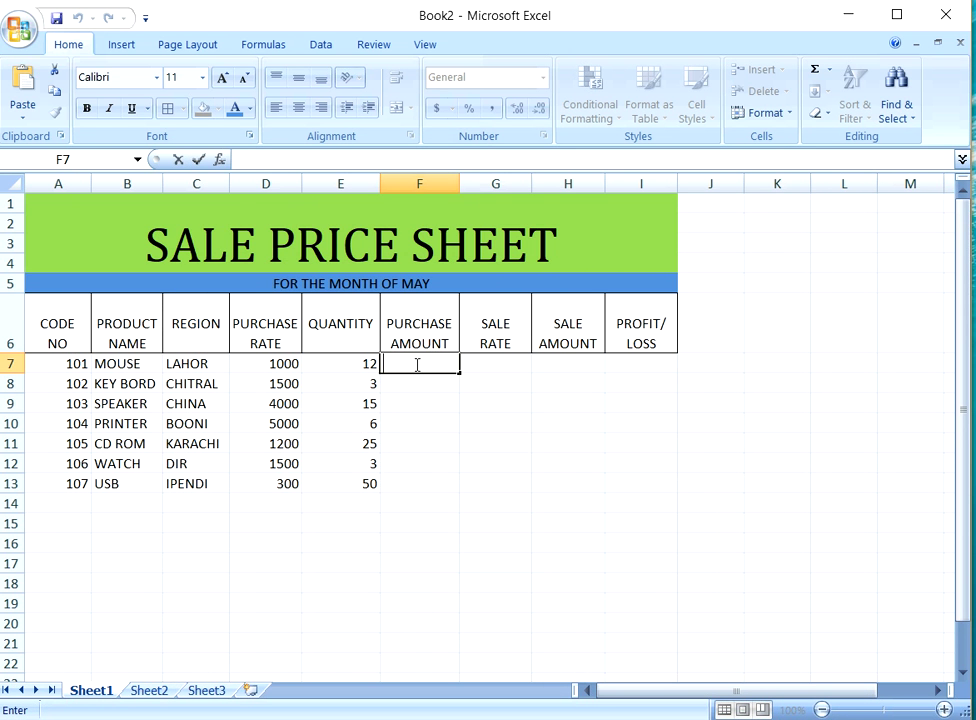
pyautogui.write('=')
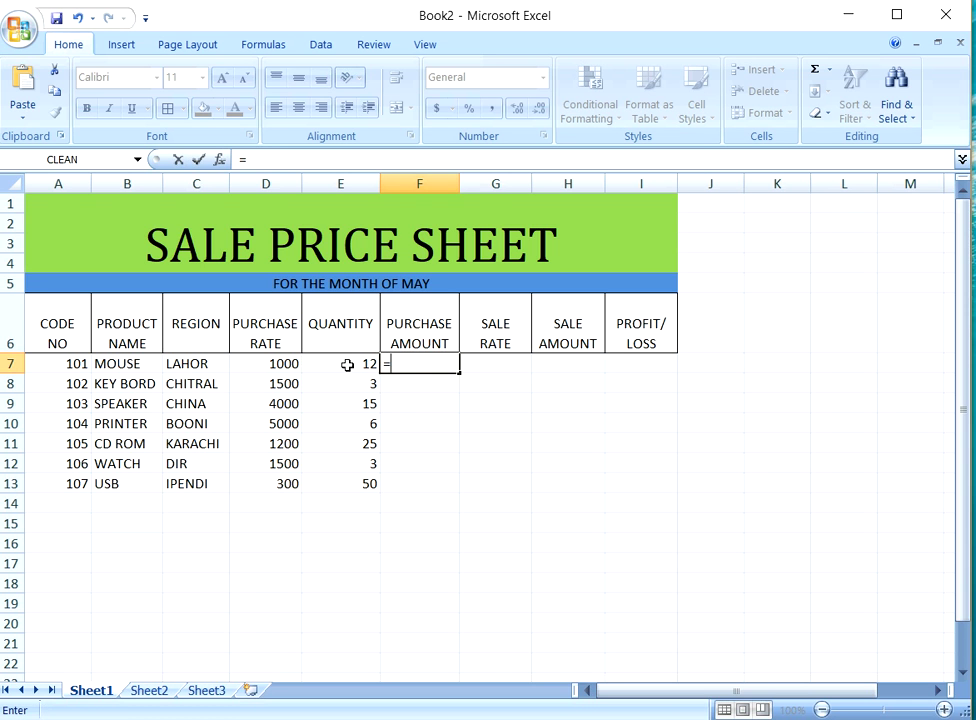
pyautogui.click(277, 364)
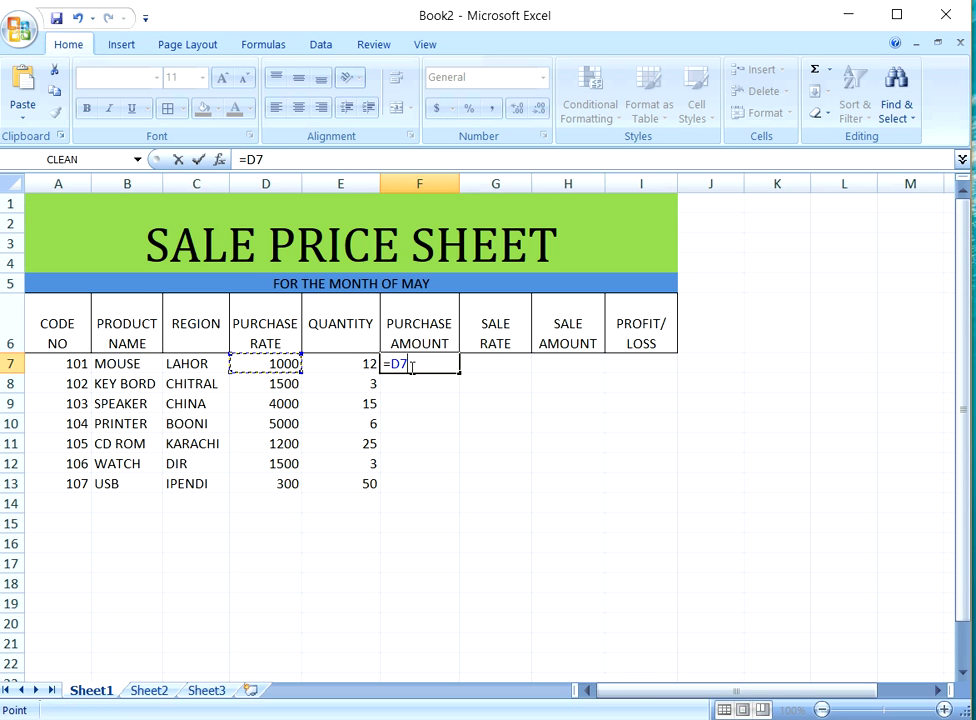
pyautogui.write('*')
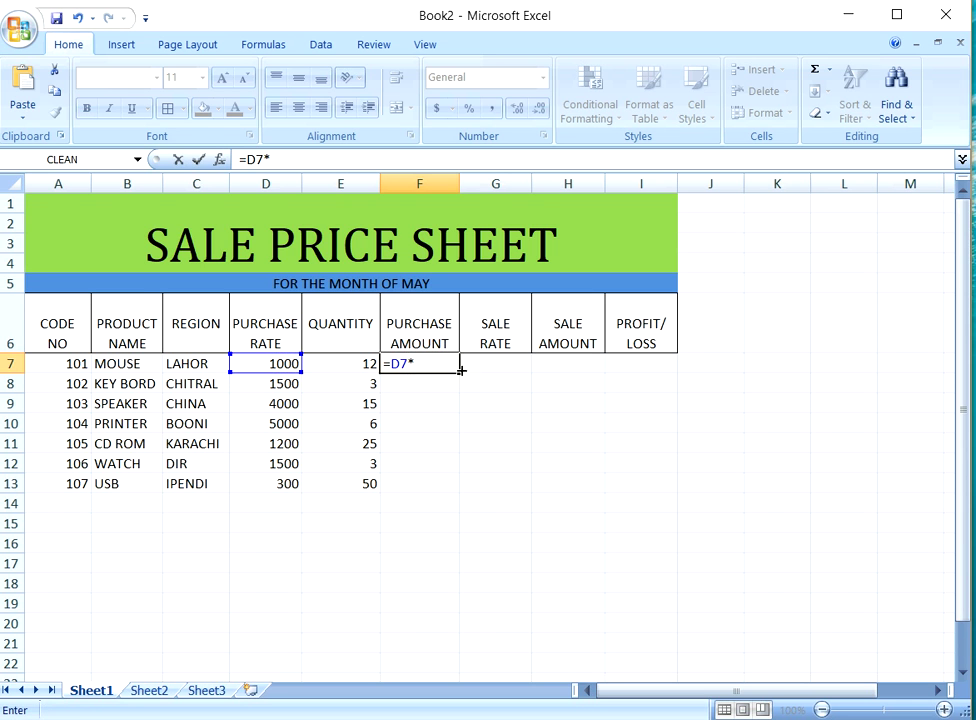
pyautogui.click(346, 367)
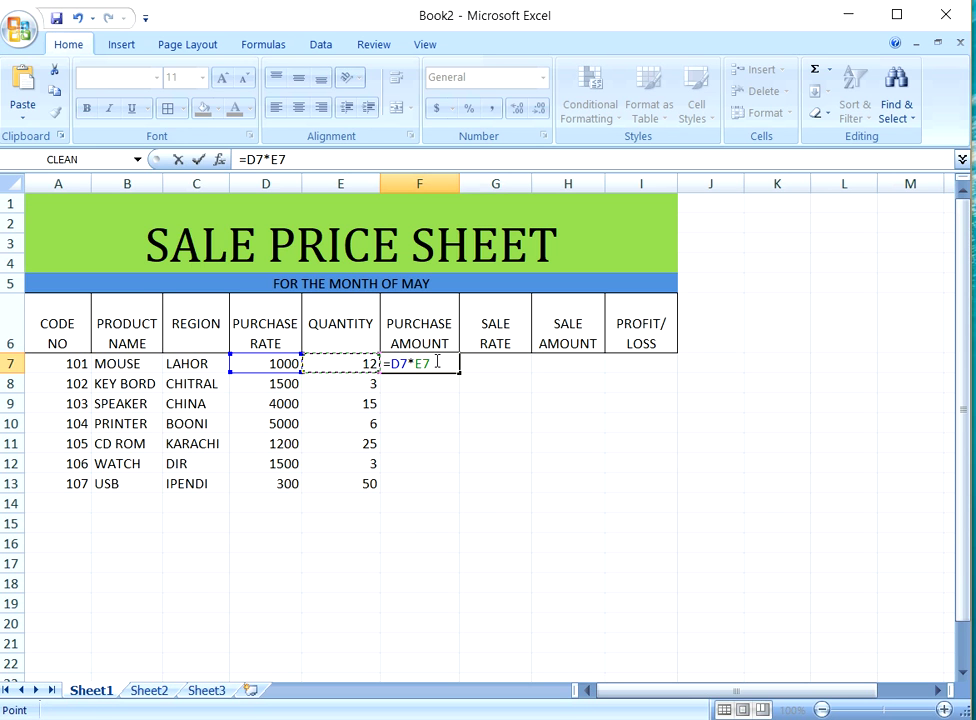
pyautogui.press('Return')
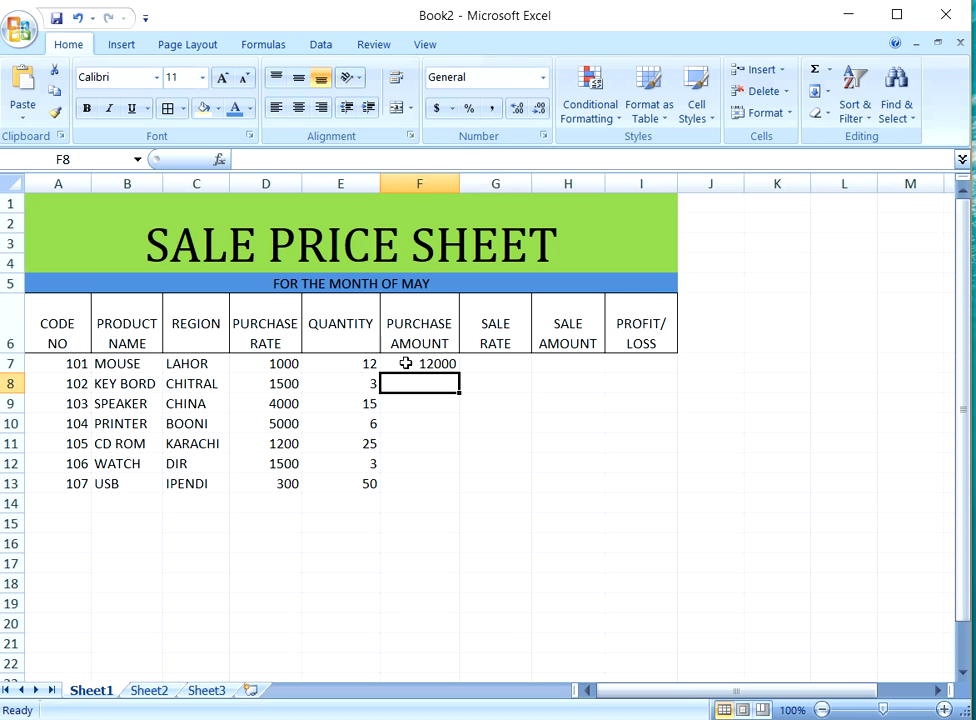
pyautogui.click(406, 363)
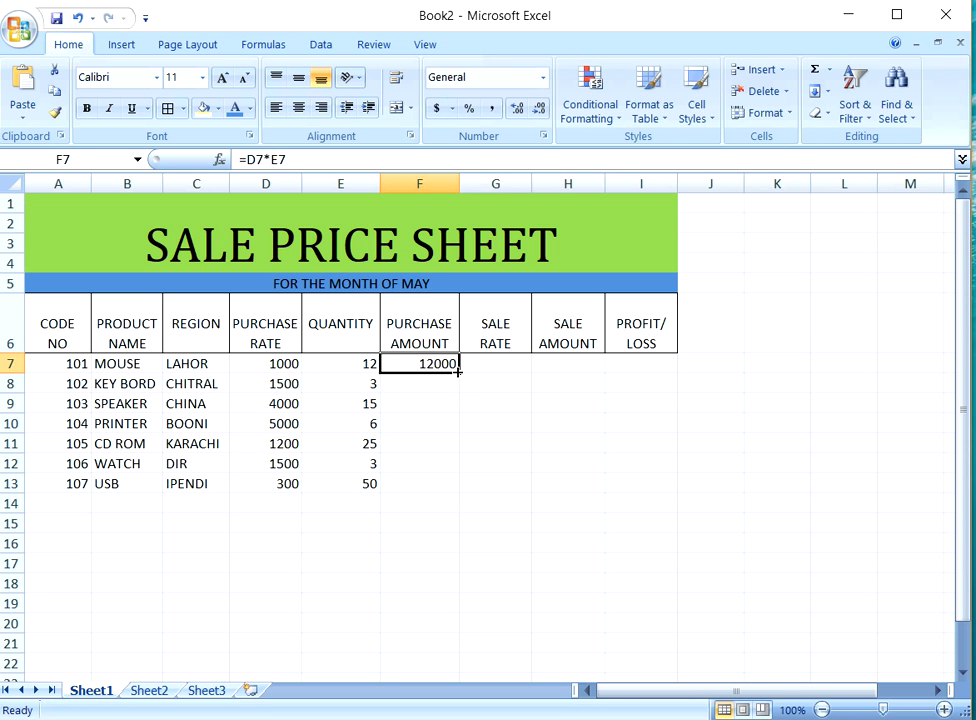
pyautogui.moveTo(458, 370); pyautogui.dragTo(463, 488)
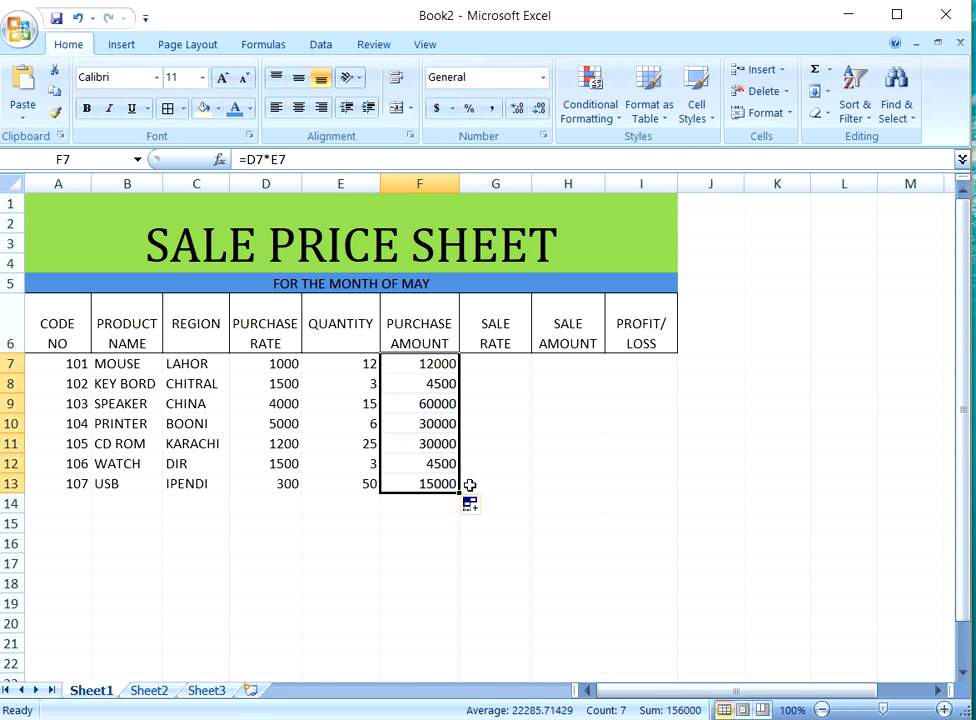
pyautogui.click(497, 372)
pyautogui.doubleClick(496, 368)
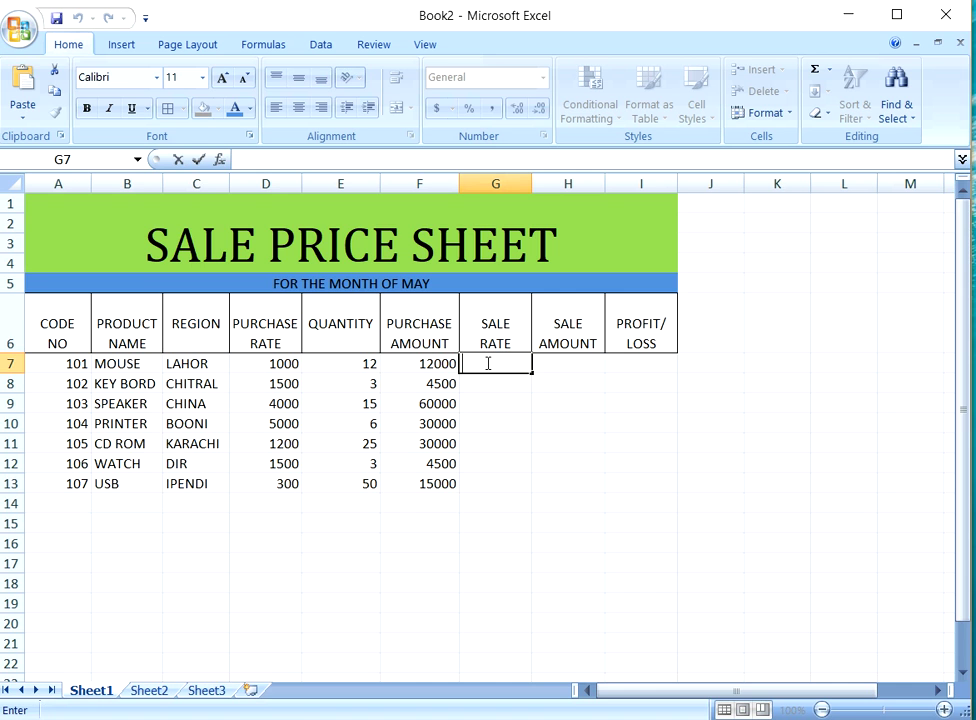
pyautogui.write('=')
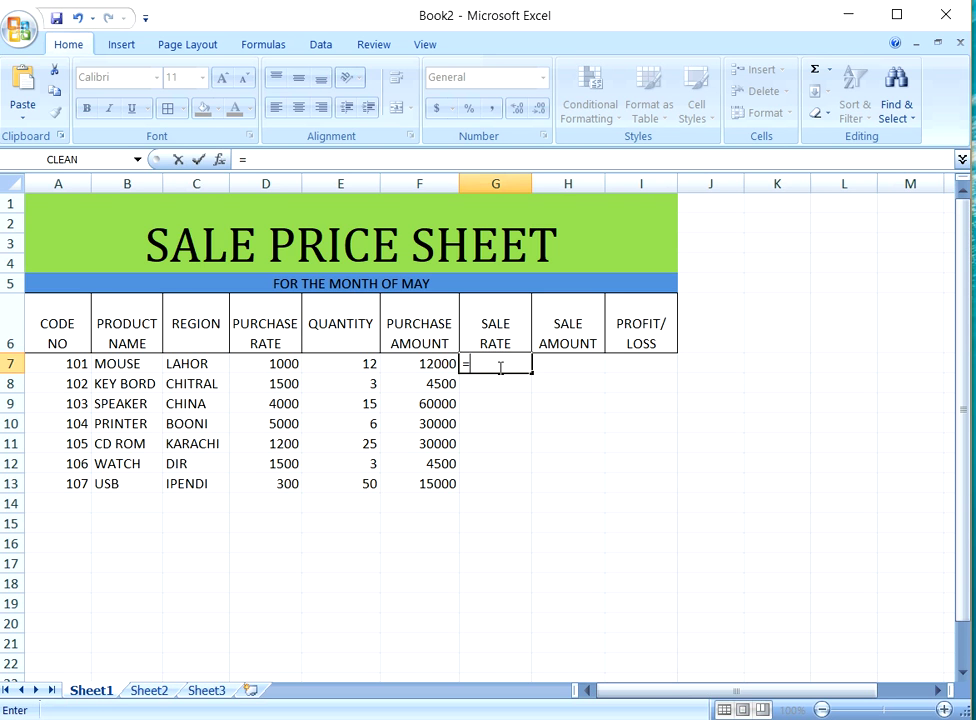
pyautogui.press('BackSpace')
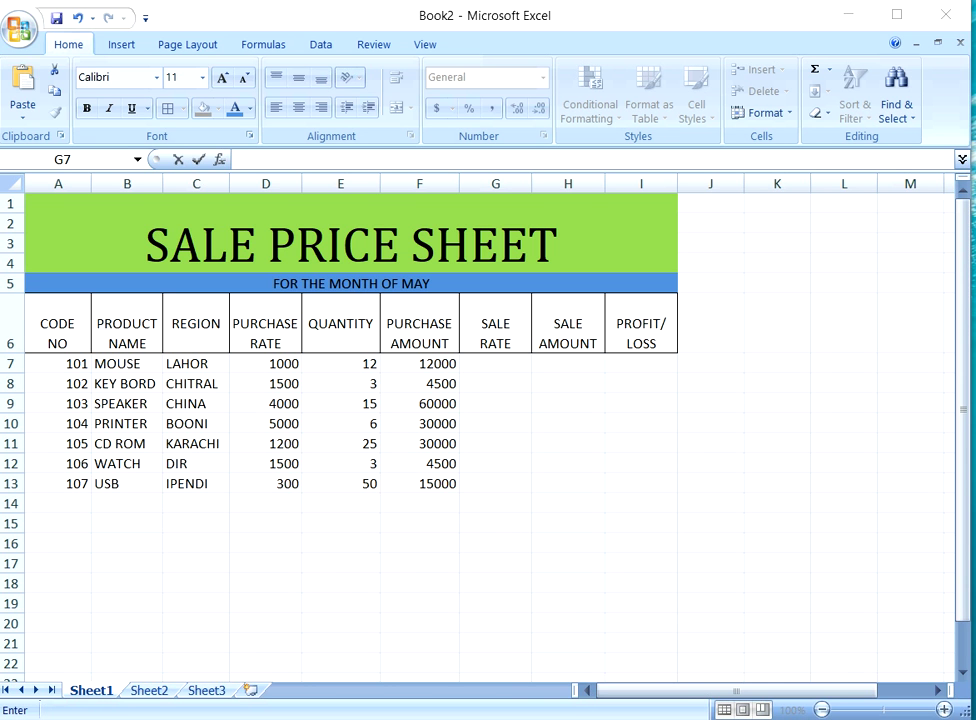
# Step: Switch to the WordPad document and add a new paragraph reading "SALE RATE TAAN MARZIYA LEGAWE WA"
pyautogui.hotkey('alt', 'Tab')
pyautogui.click(440, 716)
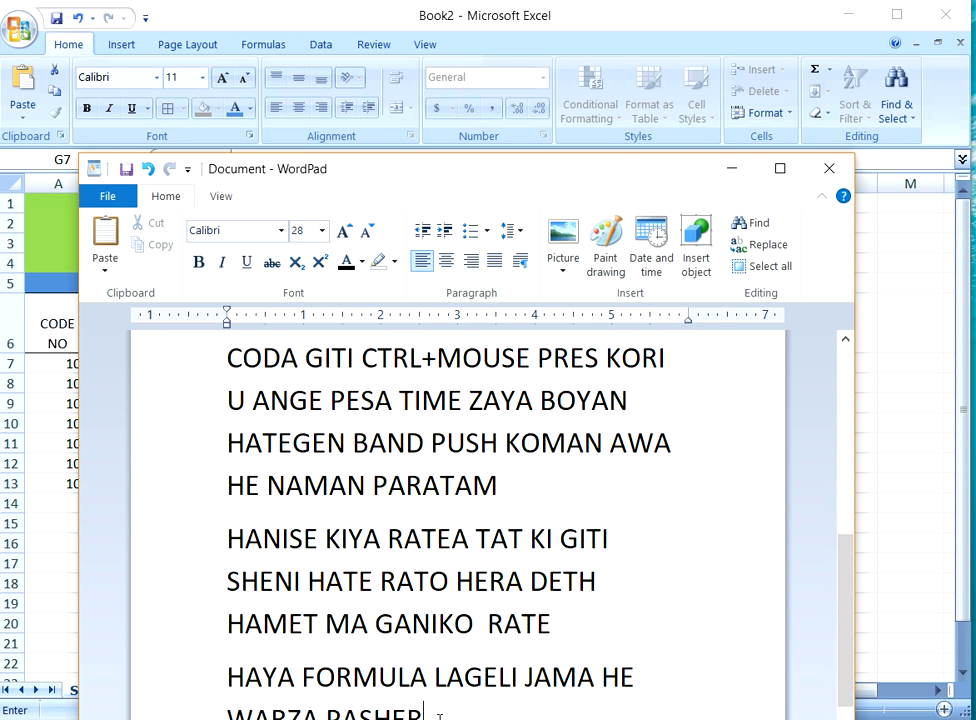
pyautogui.press('Return')
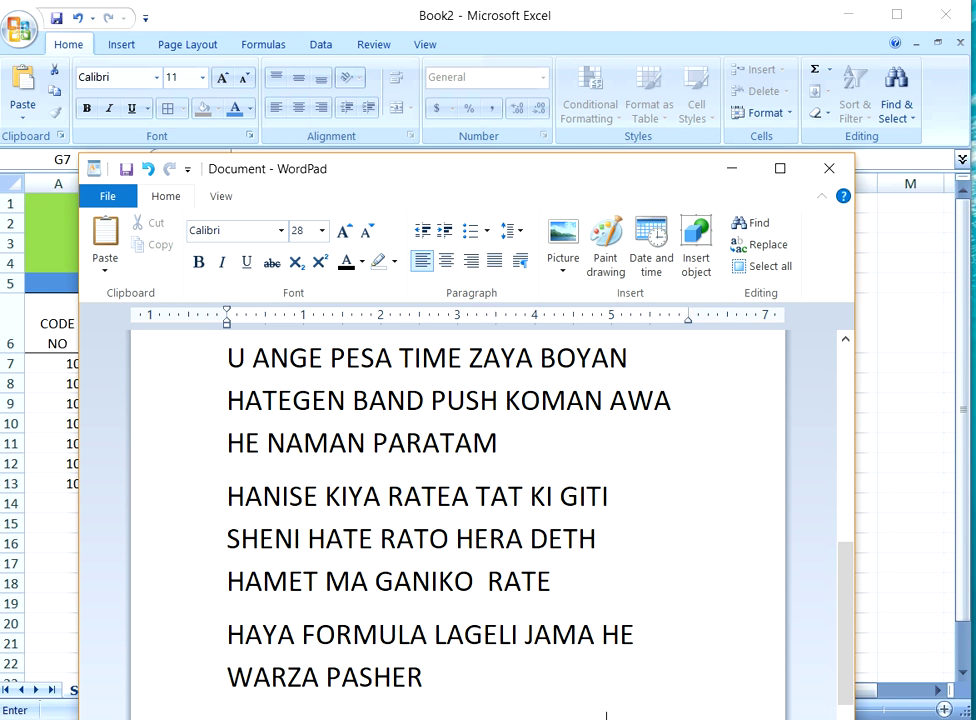
pyautogui.scroll(-2, 672, 714)
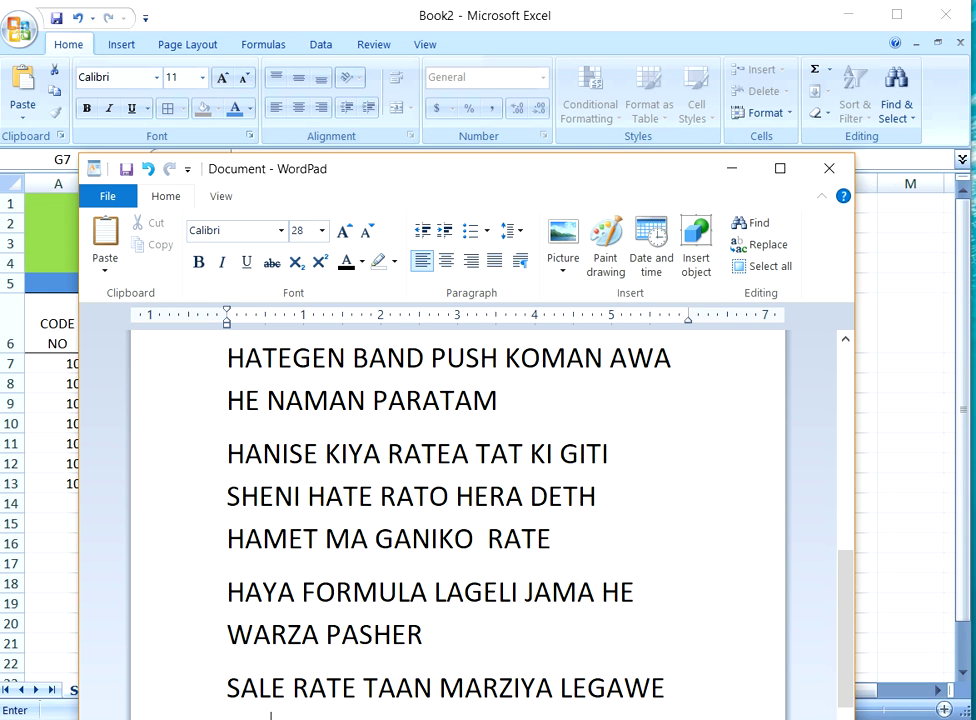
# Step: Add another paragraph reading "KANDORI KI LEGESAN AWA LEGEM" below the sale rate note
pyautogui.write('K')
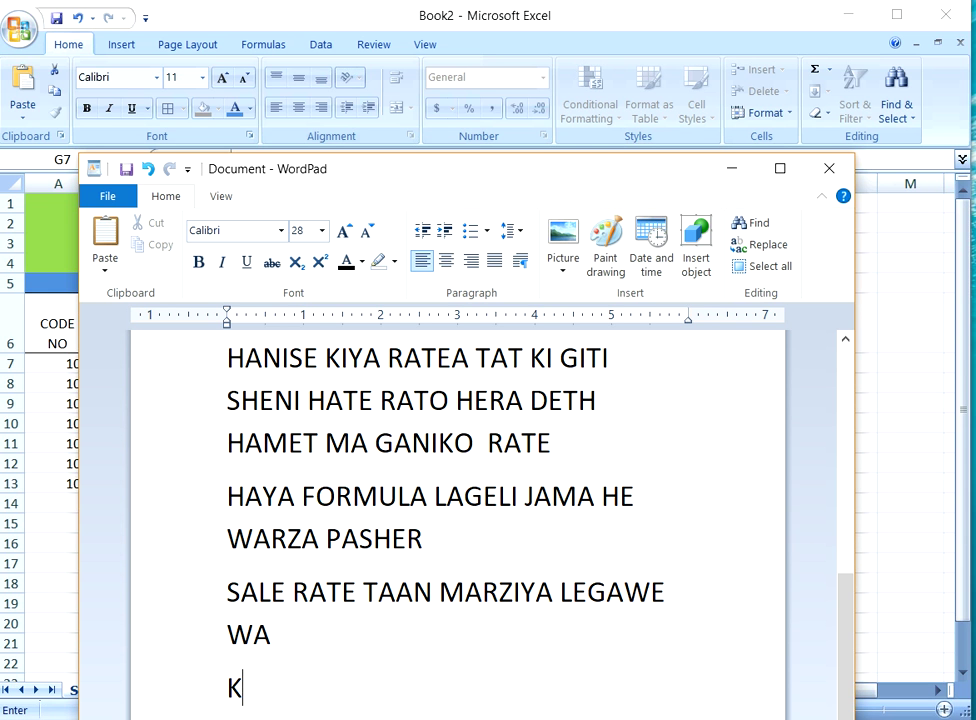
pyautogui.press('BackSpace')
pyautogui.write('KANDORI KI LEH')
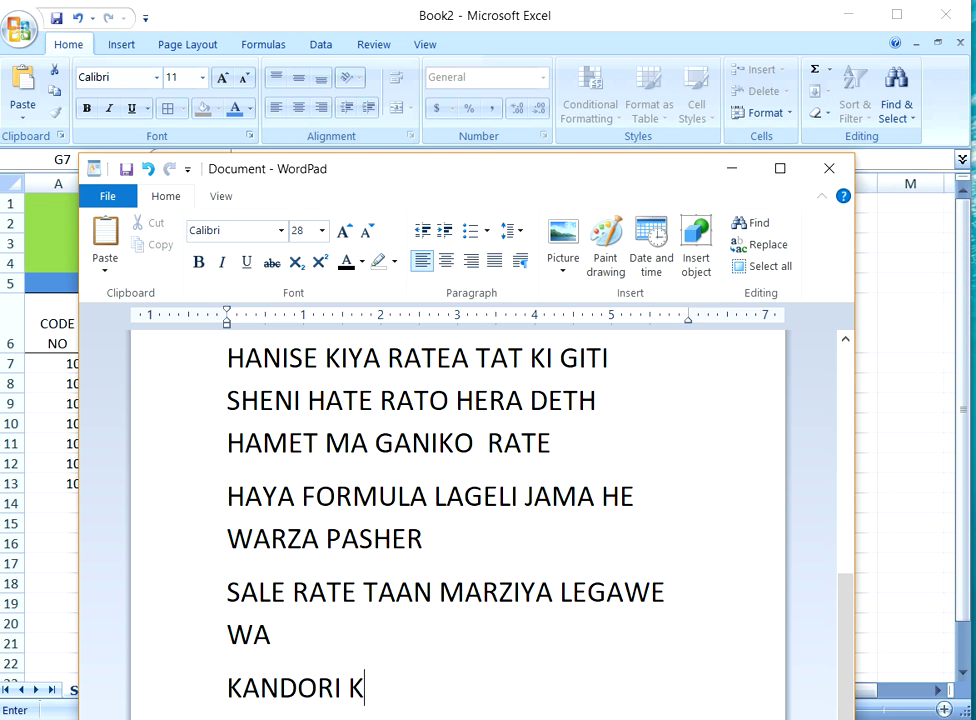
pyautogui.write('E')
pyautogui.press('BackSpace')
pyautogui.press('BackSpace')
pyautogui.write('GESA')
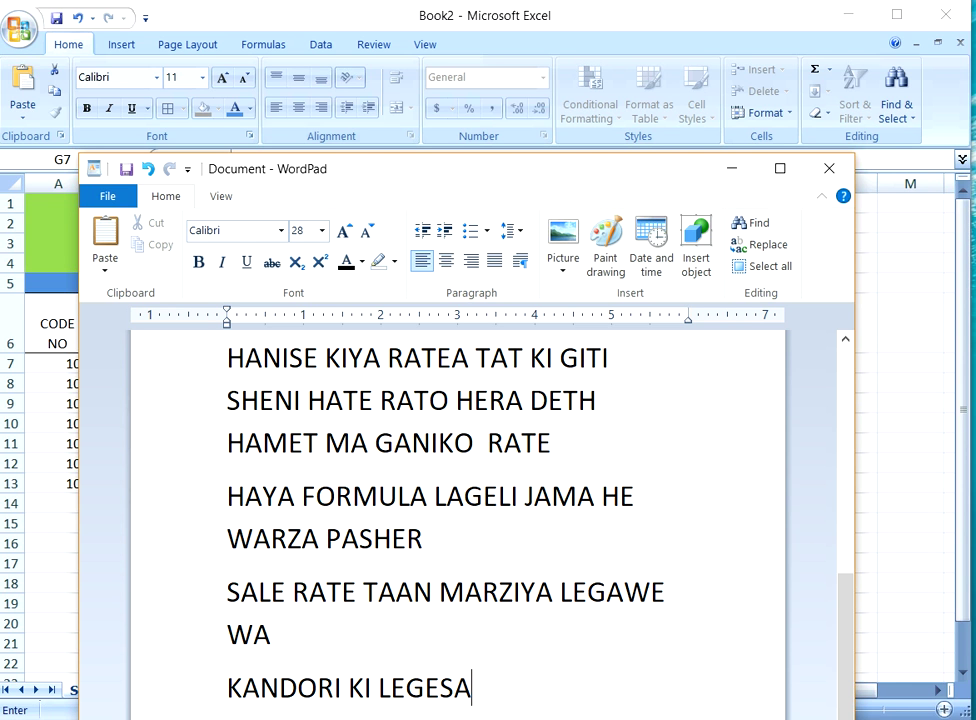
pyautogui.write('N AL')
pyautogui.press('BackSpace')
pyautogui.write('WA LEGE')
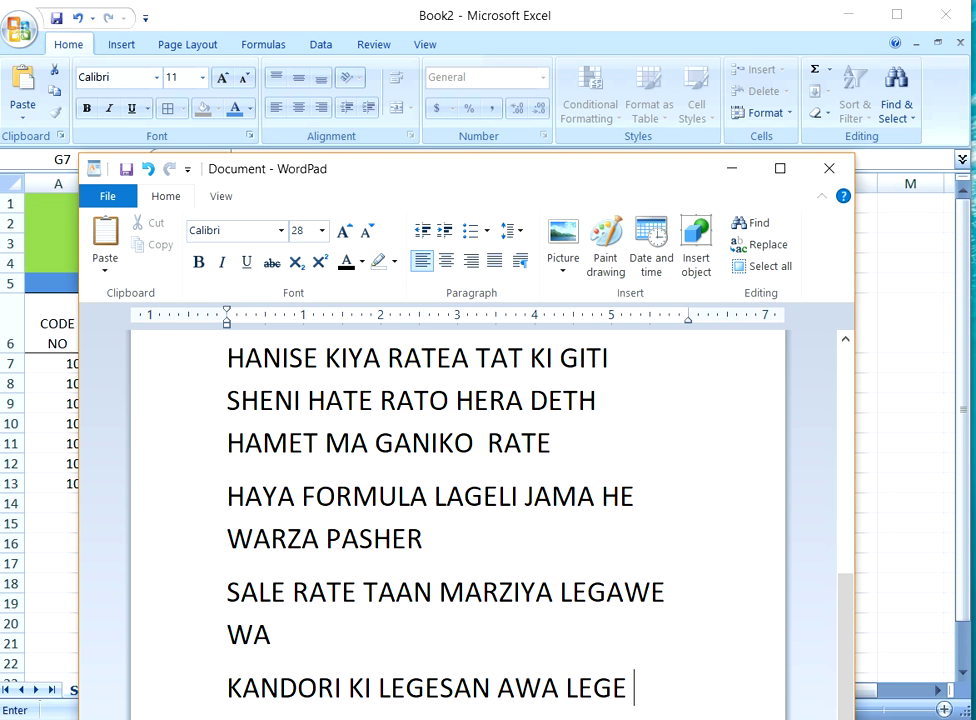
pyautogui.press('BackSpace')
pyautogui.write('M JA')
pyautogui.press('BackSpace')
pyautogui.press('BackSpace')
pyautogui.press('BackSpace')
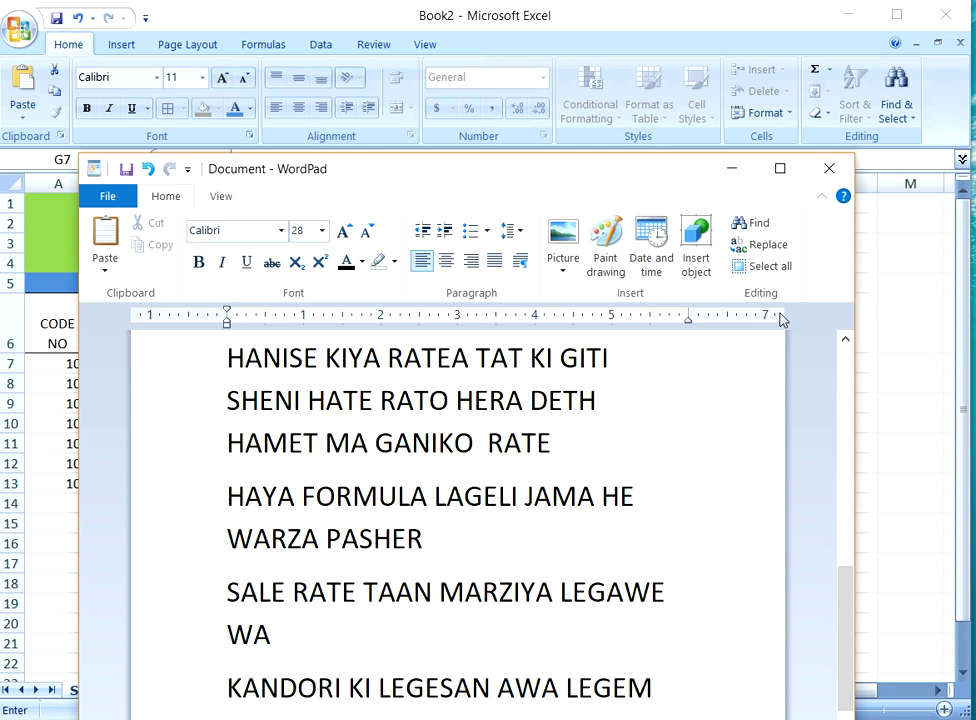
# Step: Return to the Excel workbook and enter the sale rates 1200, 1600 and 4150 in G7 to G9
pyautogui.click(736, 169)
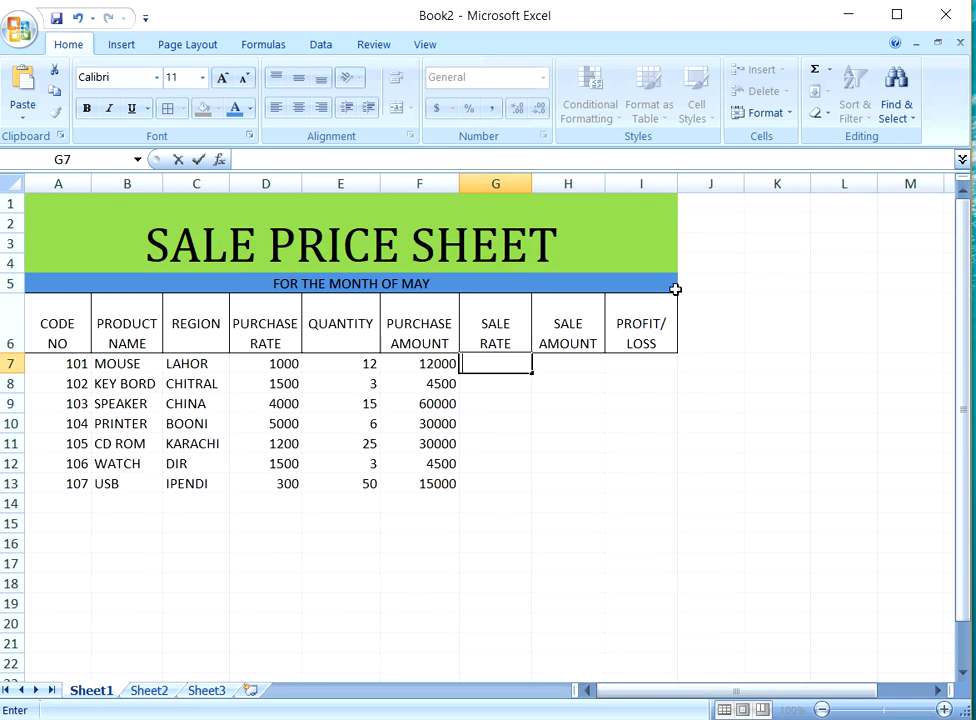
pyautogui.click(496, 384)
pyautogui.click(492, 363)
pyautogui.write('1200')
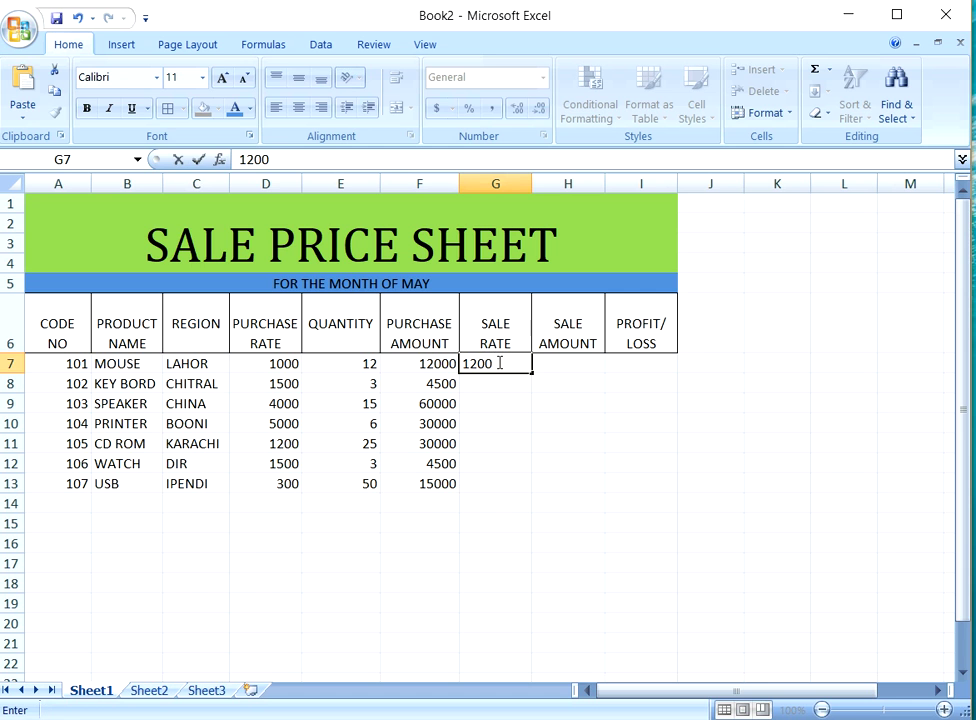
pyautogui.press('Return')
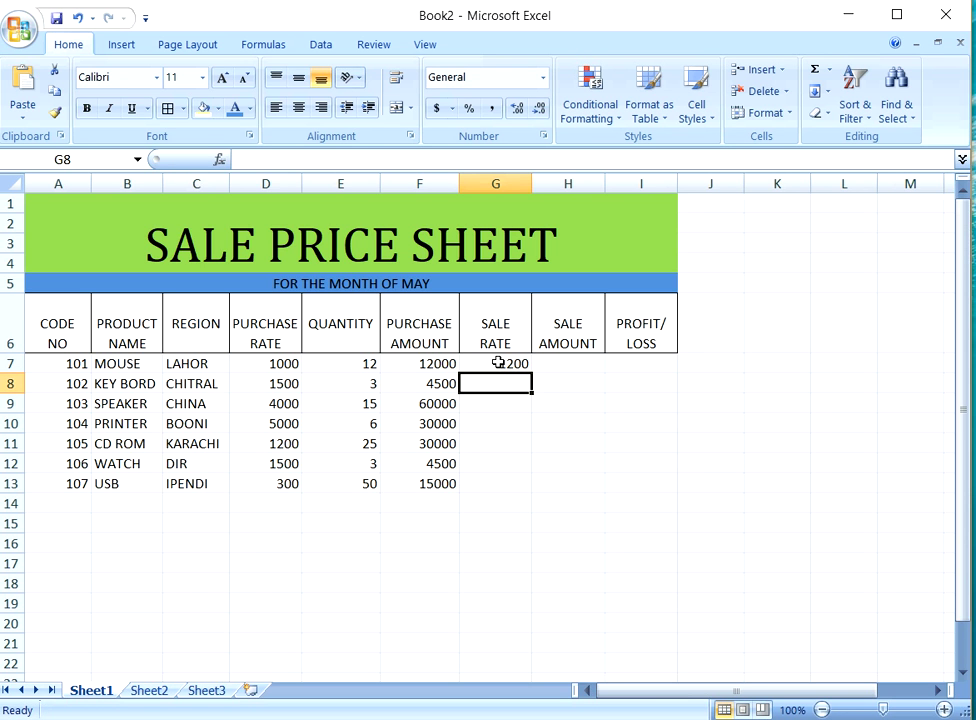
pyautogui.write('1600')
pyautogui.press('Return')
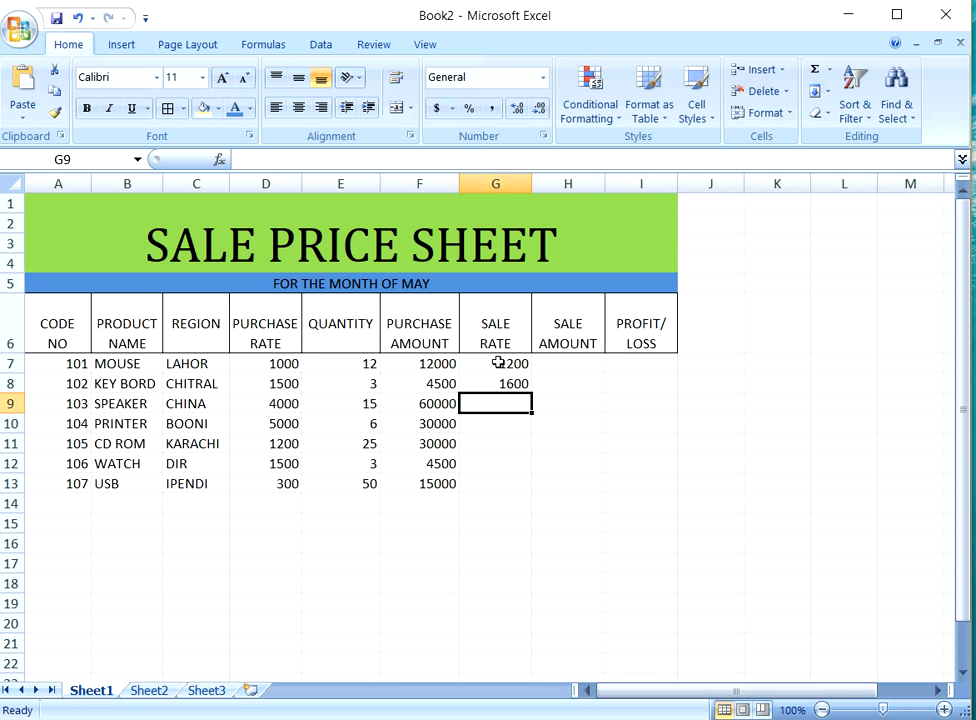
pyautogui.write('4150')
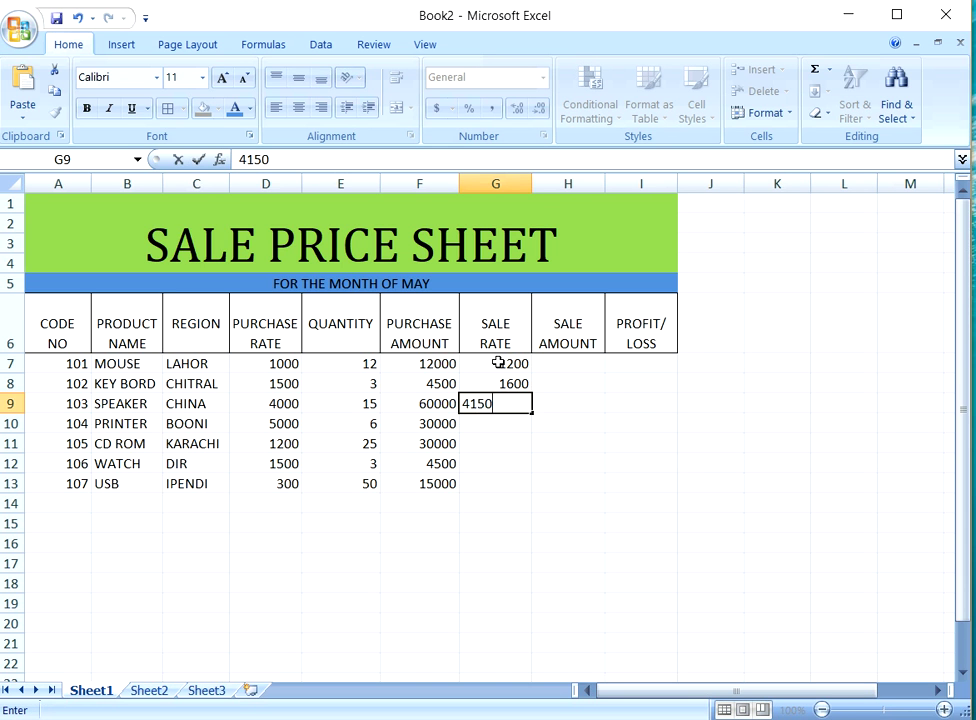
pyautogui.press('Return')
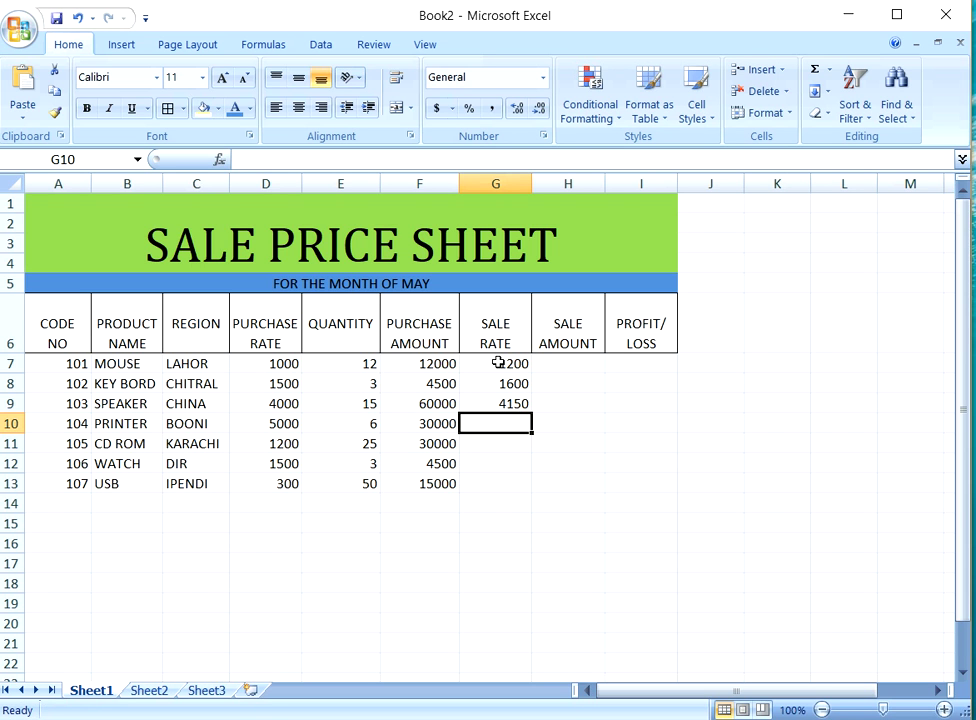
# Step: Enter the remaining sale rates 7000, 1500, 2000 and 500 in G10 to G13
pyautogui.write('700')
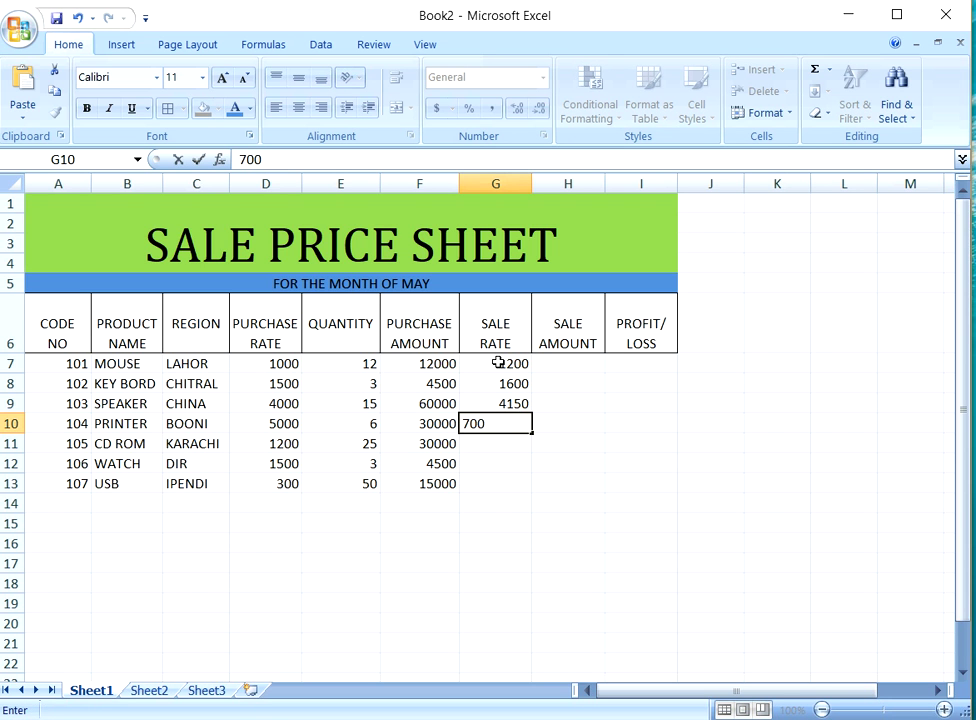
pyautogui.write('0')
pyautogui.press('Return')
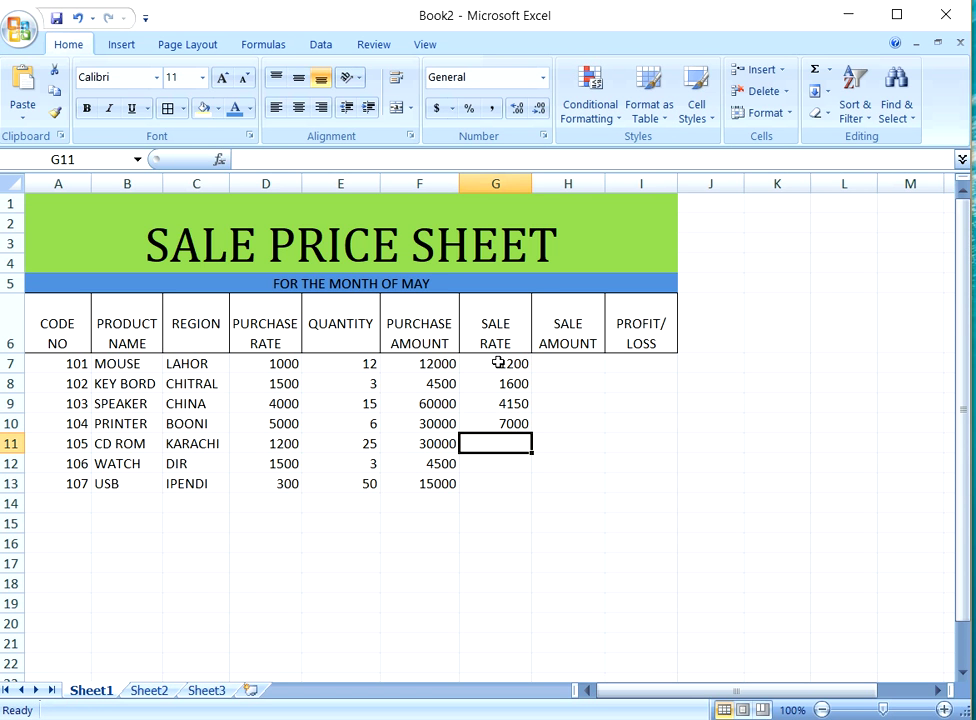
pyautogui.write('1500')
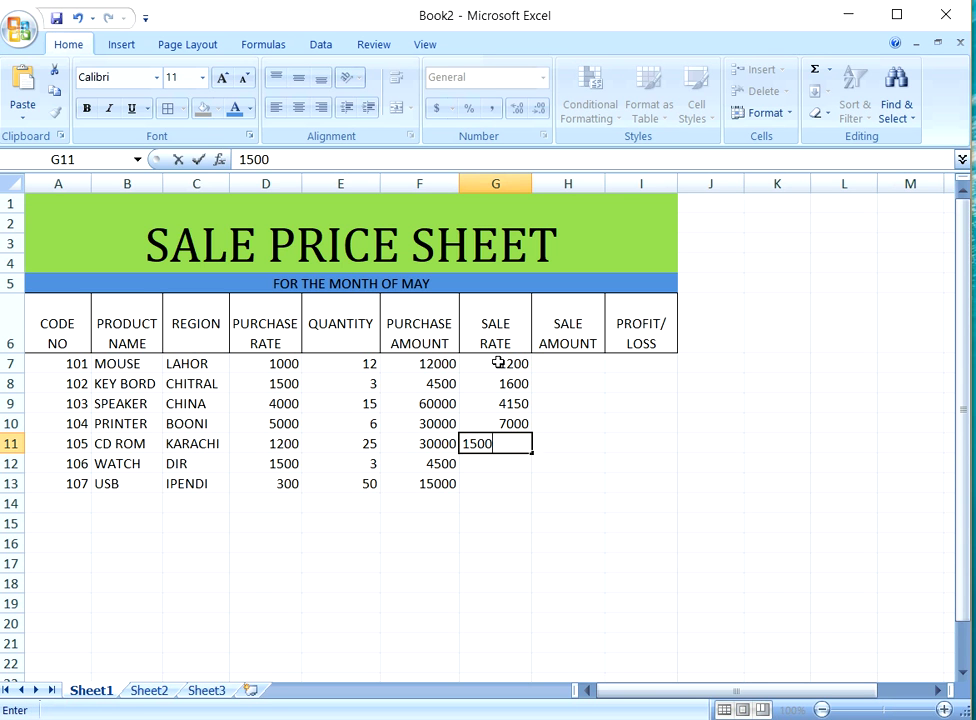
pyautogui.press('Return')
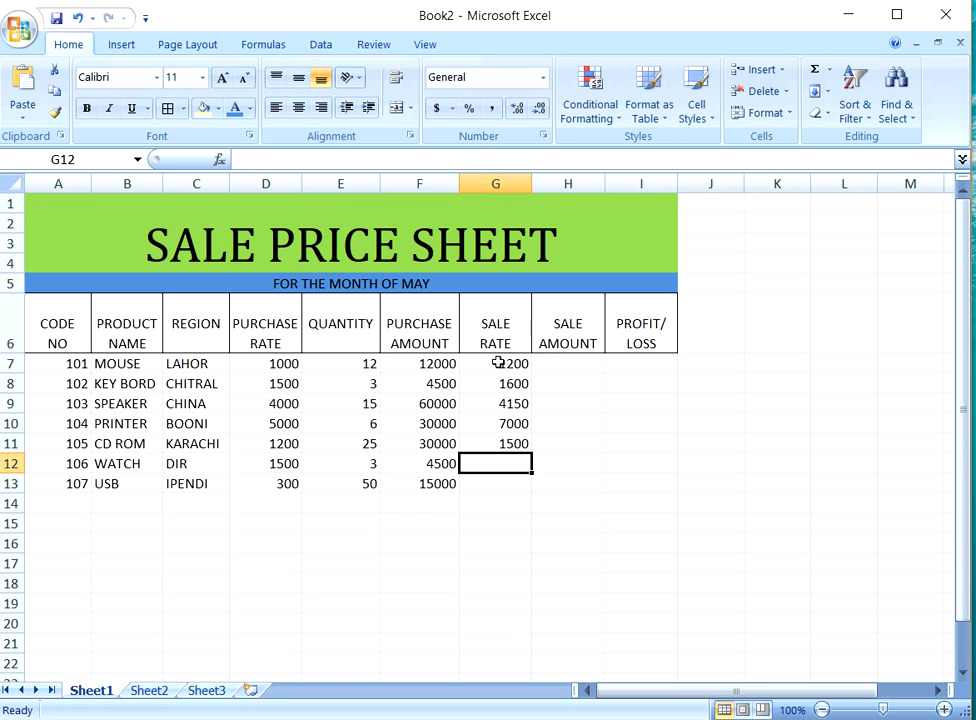
pyautogui.write('2000')
pyautogui.press('Return')
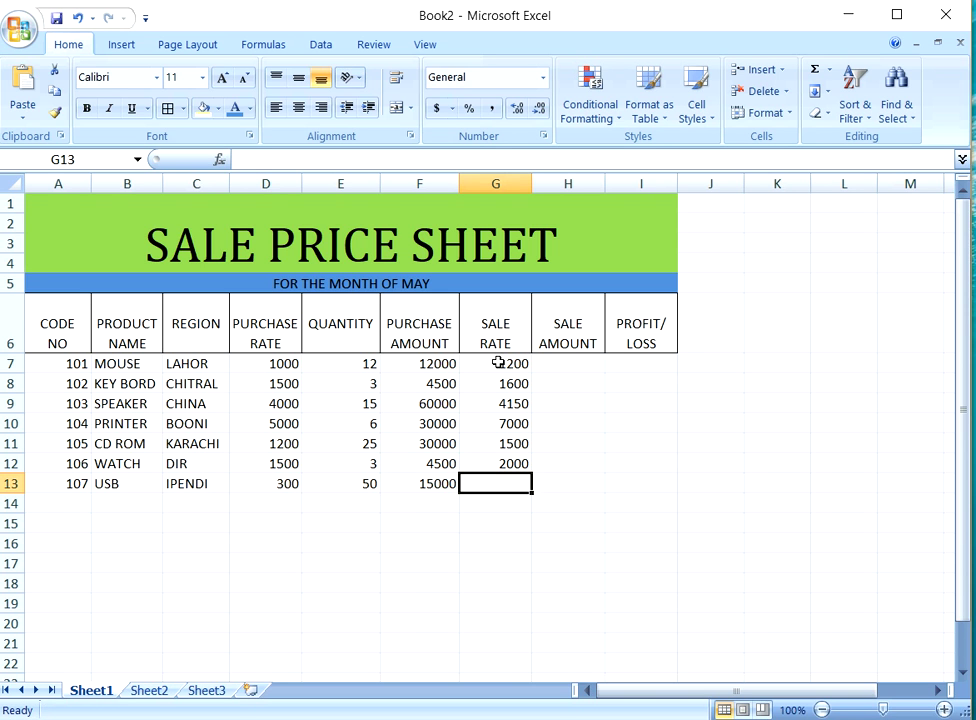
pyautogui.write('500')
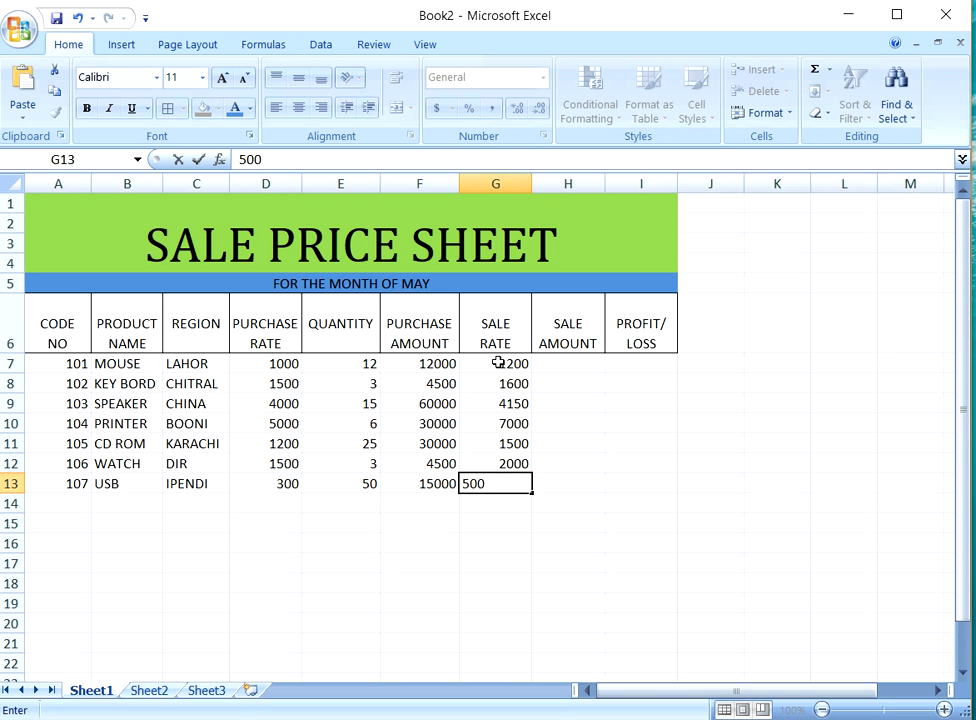
pyautogui.click(564, 366)
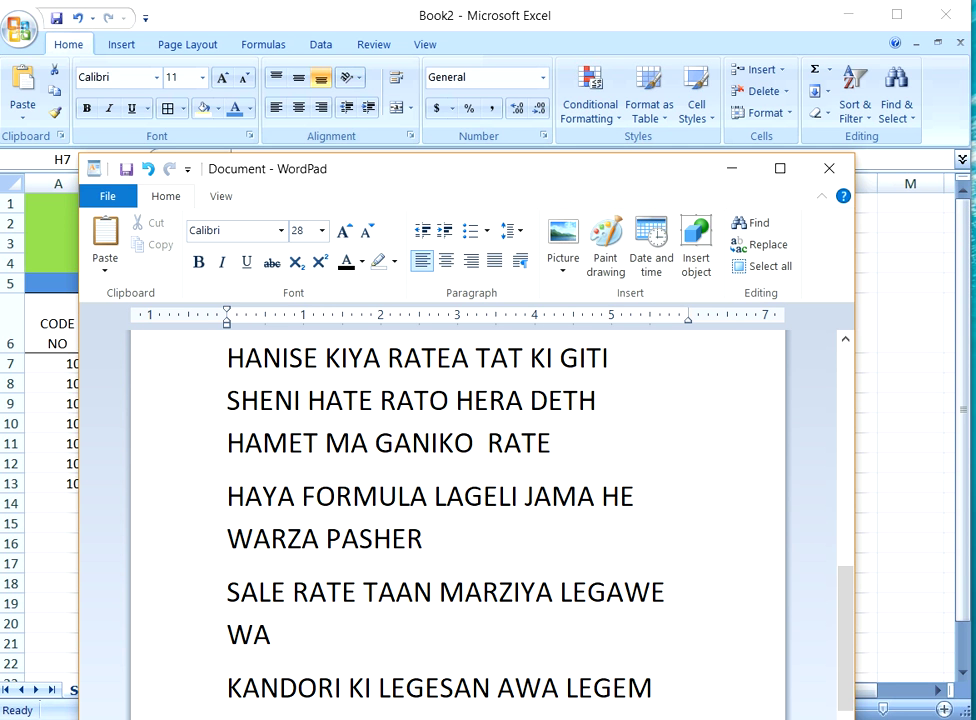
# Step: Back in the Excel workbook, calculate the sale amount in H7 with the formula =G7*E7 and fill it down to H13
pyautogui.moveTo(609, 168); pyautogui.dragTo(584, 134)
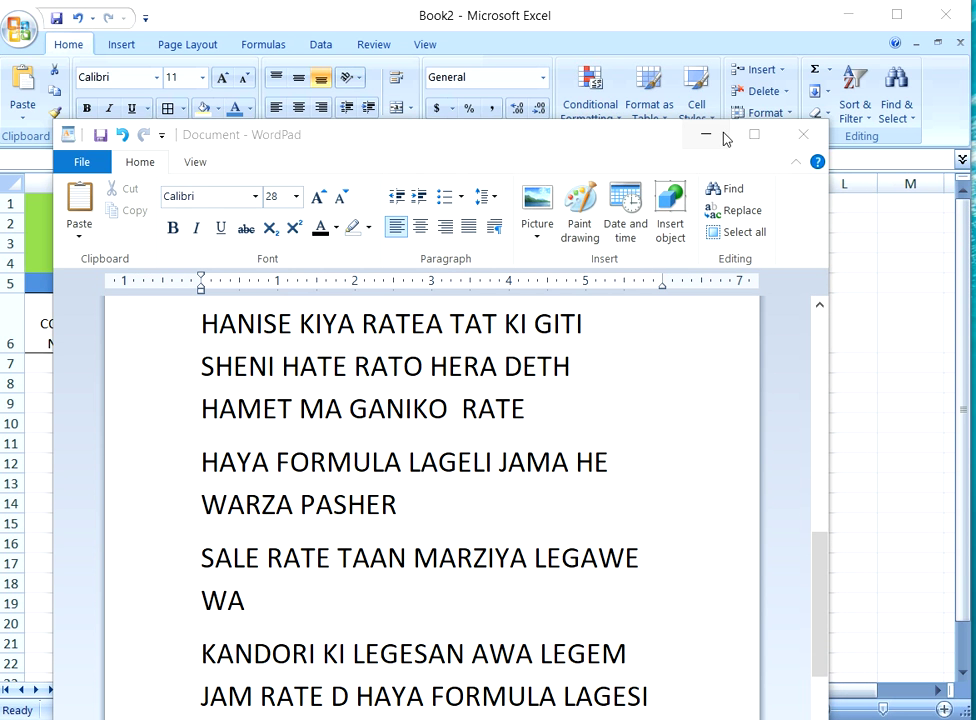
pyautogui.click(724, 132)
pyautogui.click(575, 381)
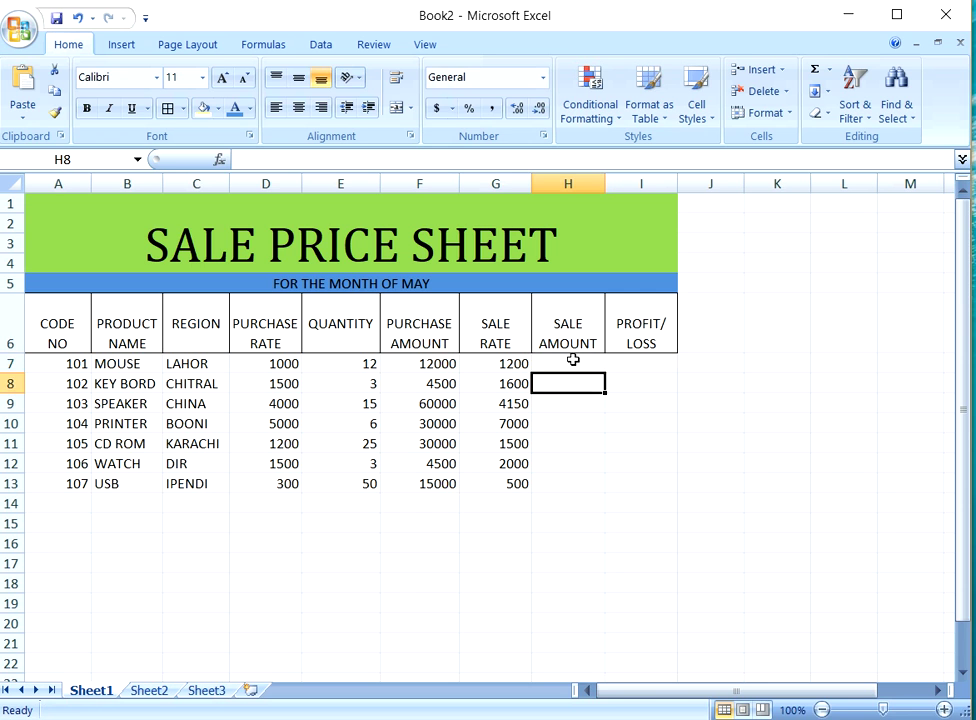
pyautogui.click(573, 360)
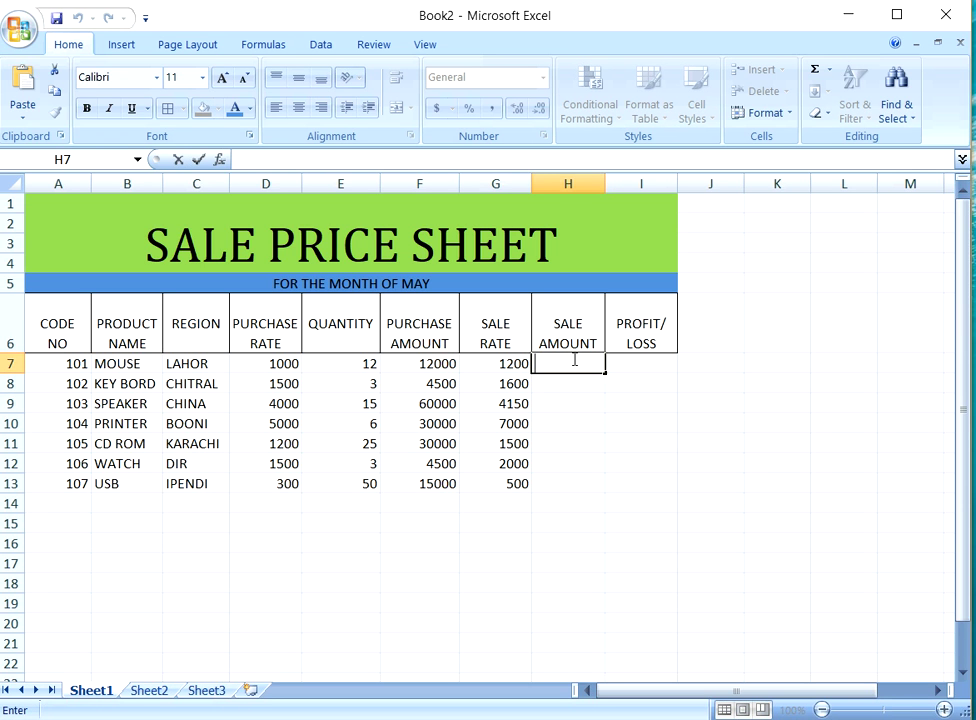
pyautogui.write('=')
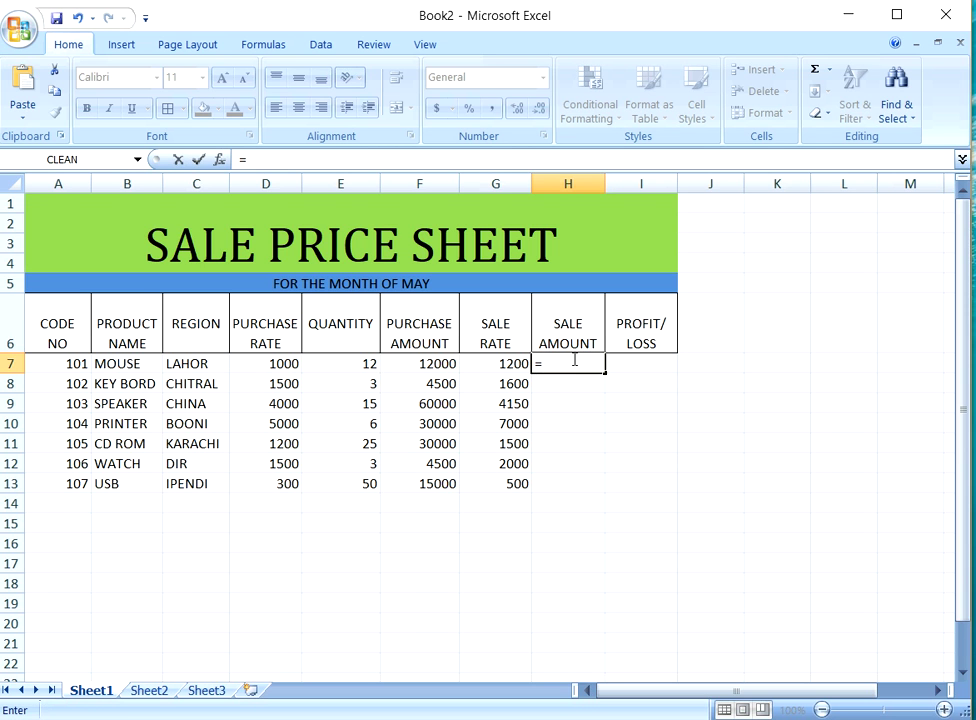
pyautogui.click(512, 365)
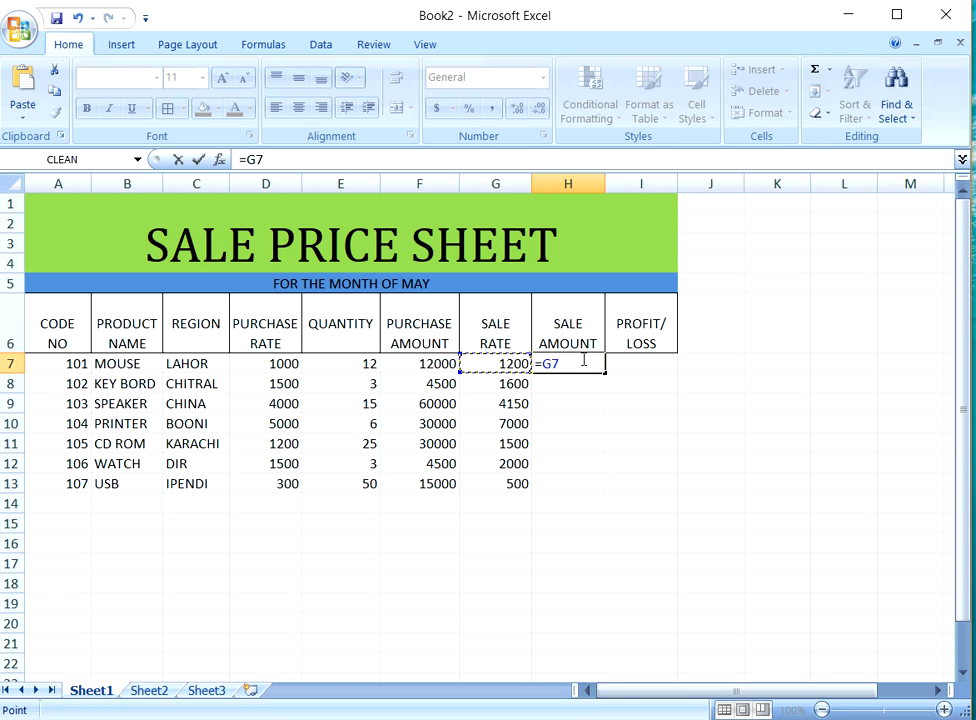
pyautogui.write('*')
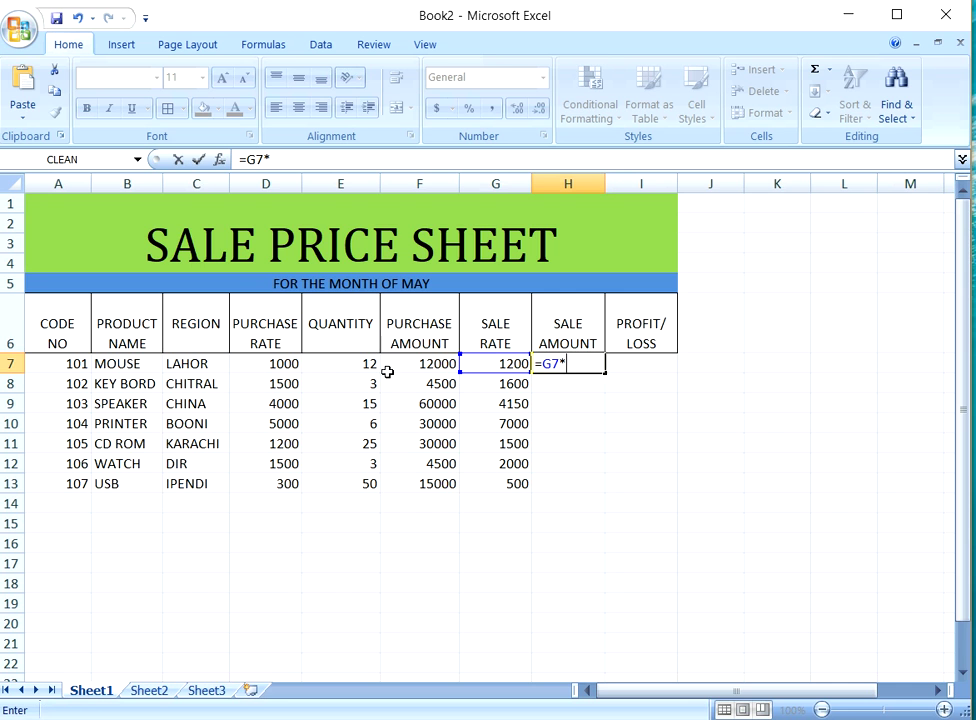
pyautogui.click(344, 365)
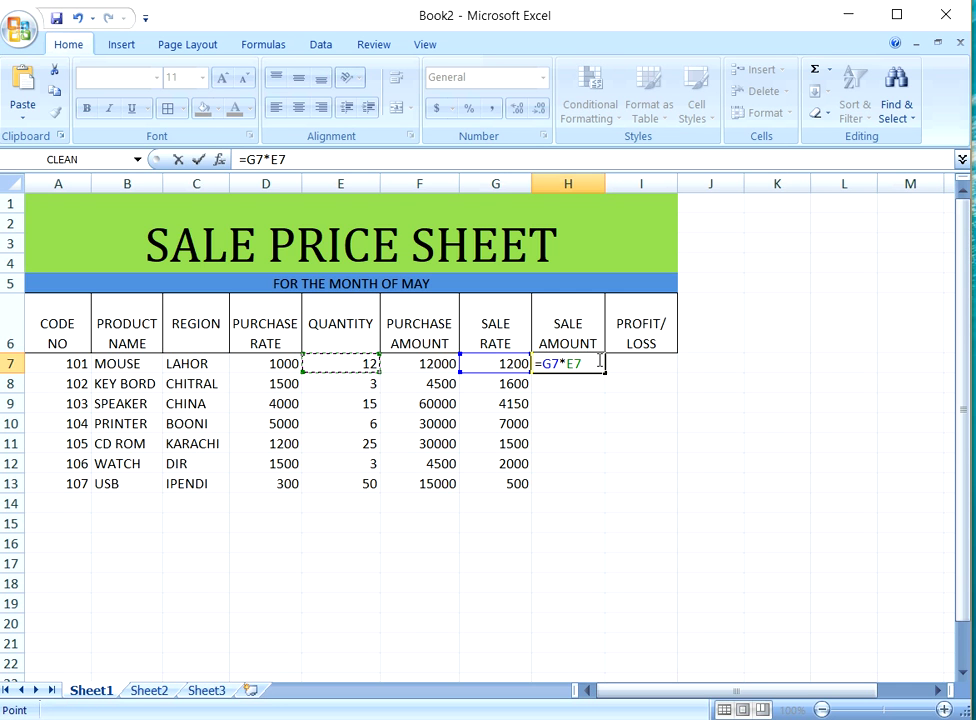
pyautogui.press('Return')
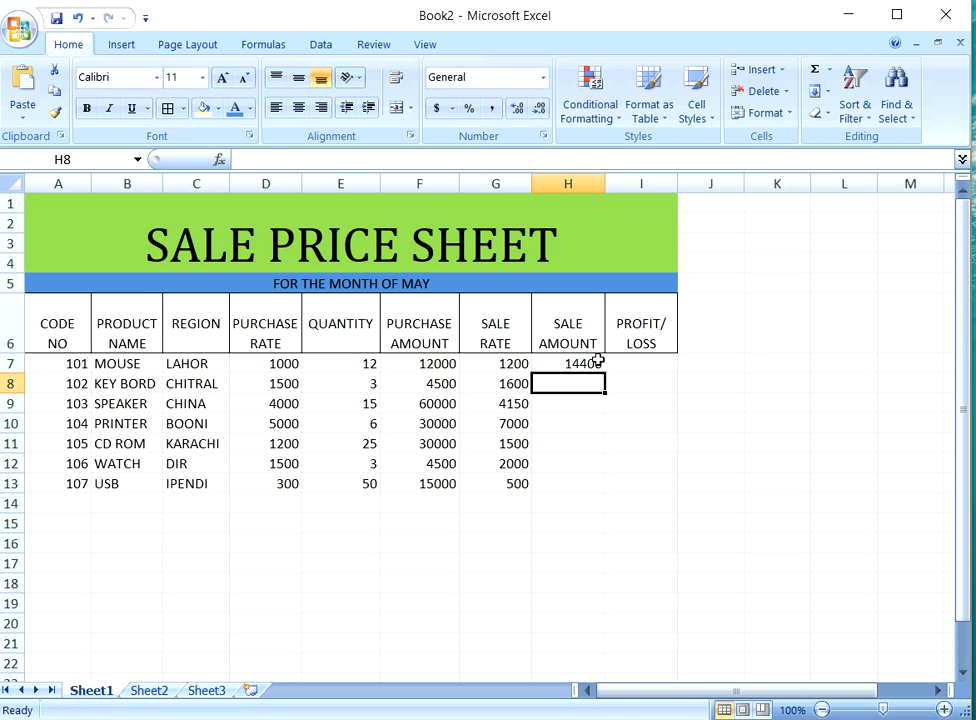
pyautogui.click(593, 362)
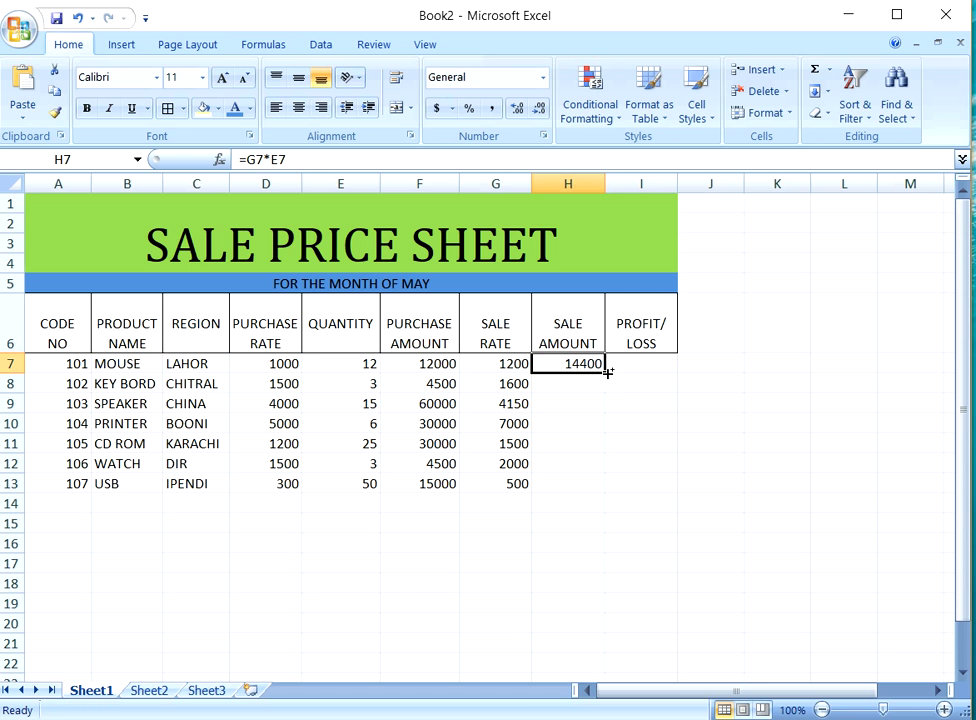
pyautogui.moveTo(607, 372); pyautogui.dragTo(616, 485)
pyautogui.click(644, 369)
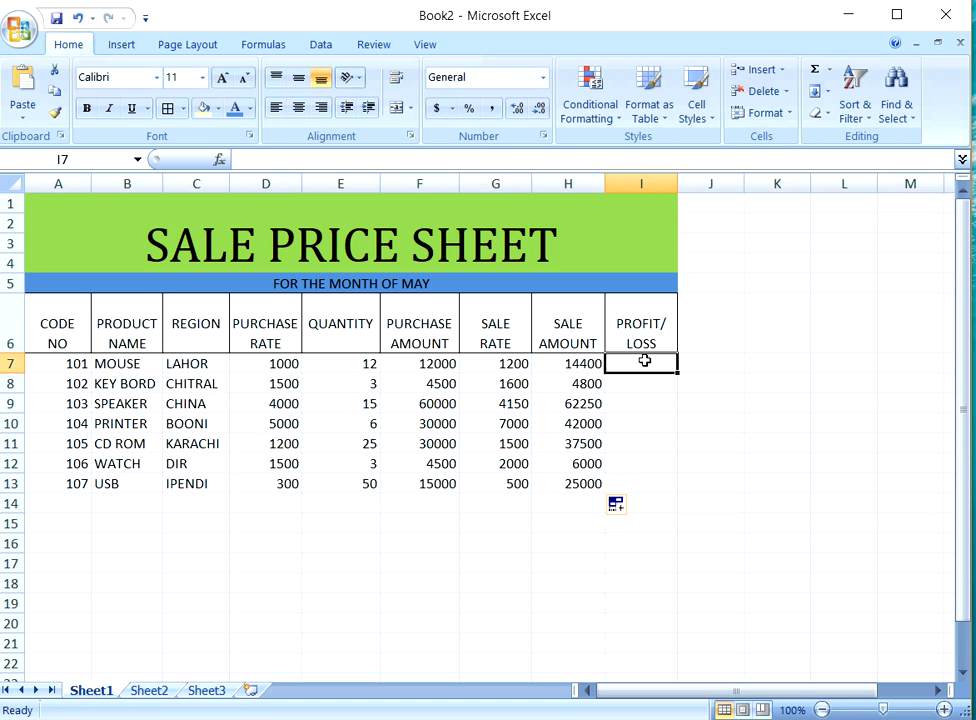
pyautogui.doubleClick(646, 362)
pyautogui.write('=')
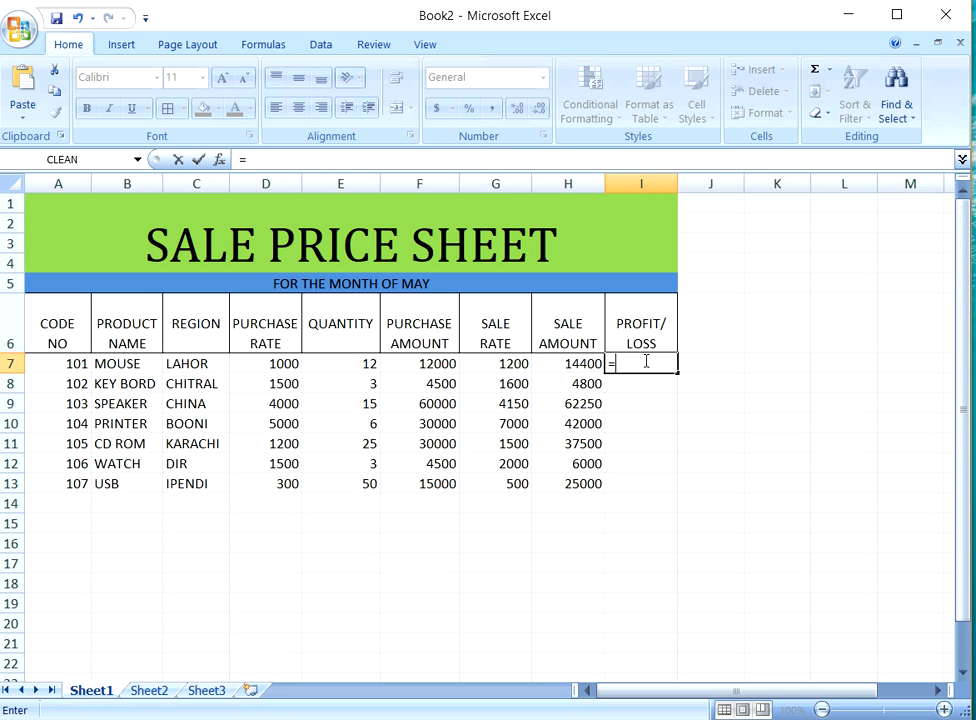
pyautogui.click(566, 332)
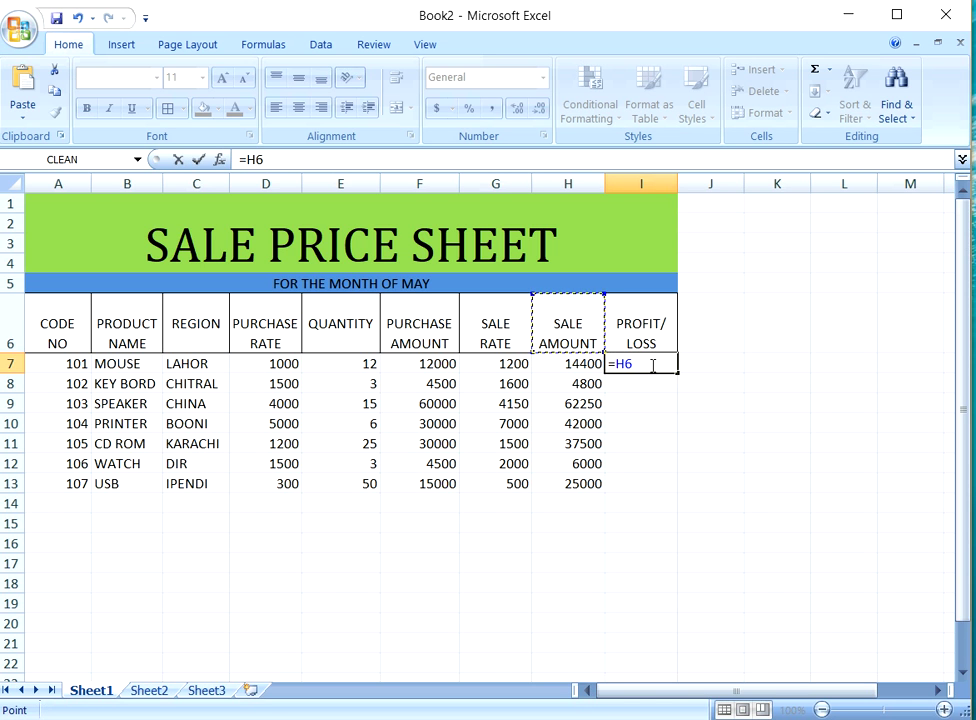
pyautogui.write('-')
pyautogui.click(432, 369)
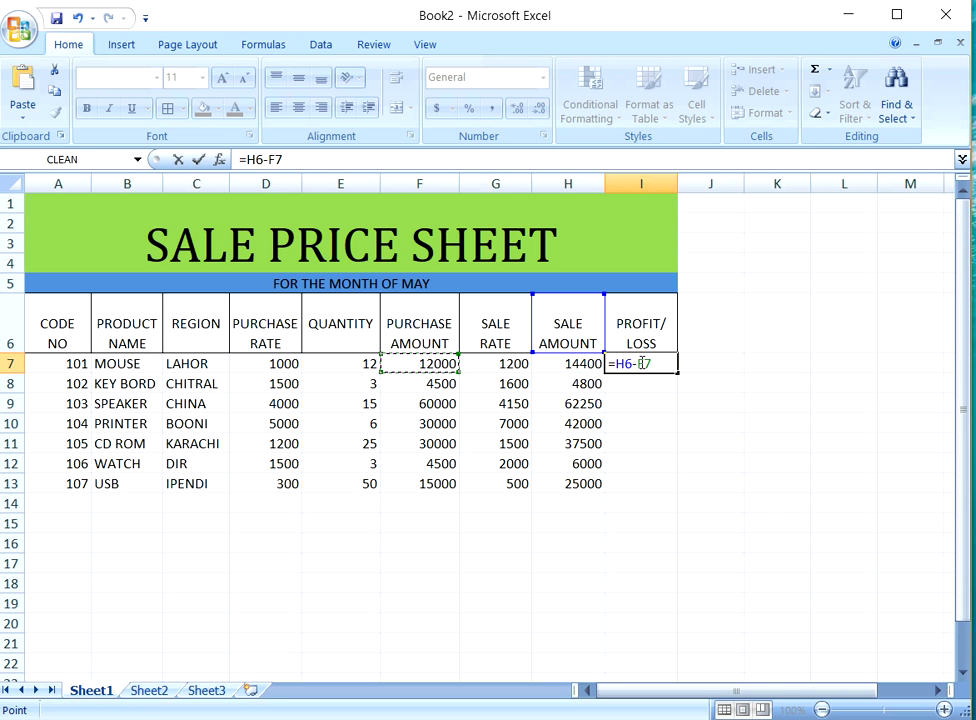
pyautogui.press('Return')
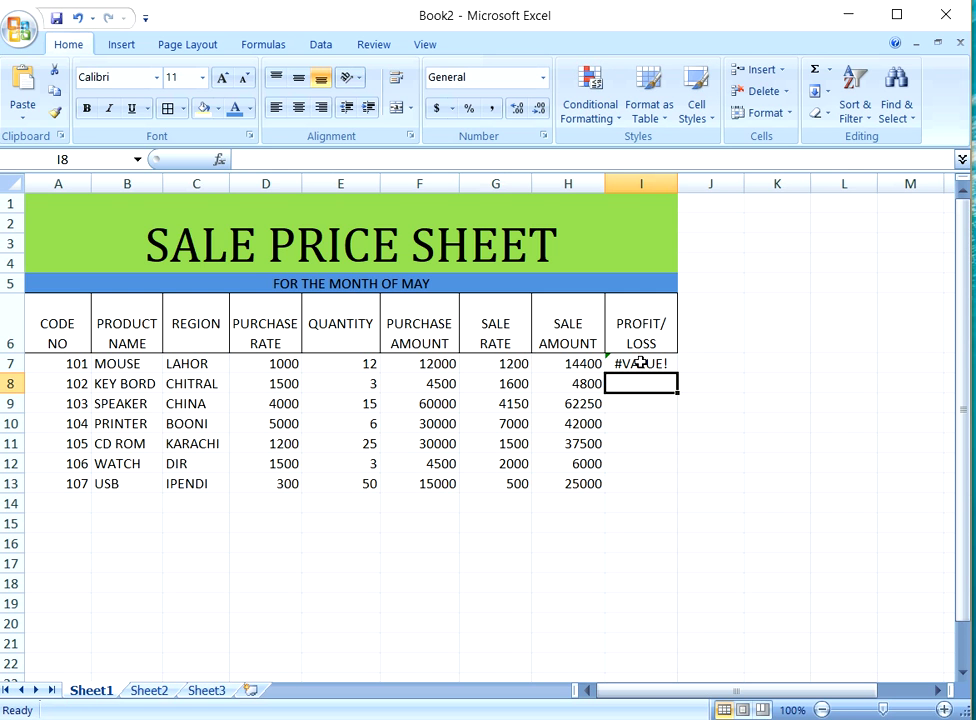
pyautogui.click(641, 363)
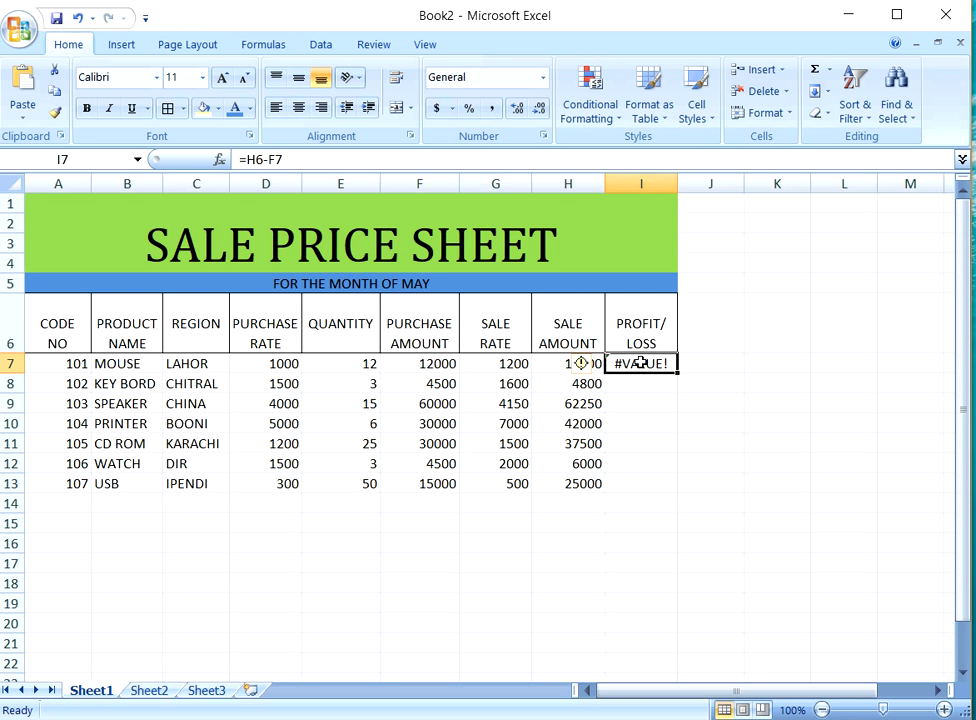
pyautogui.press('Delete')
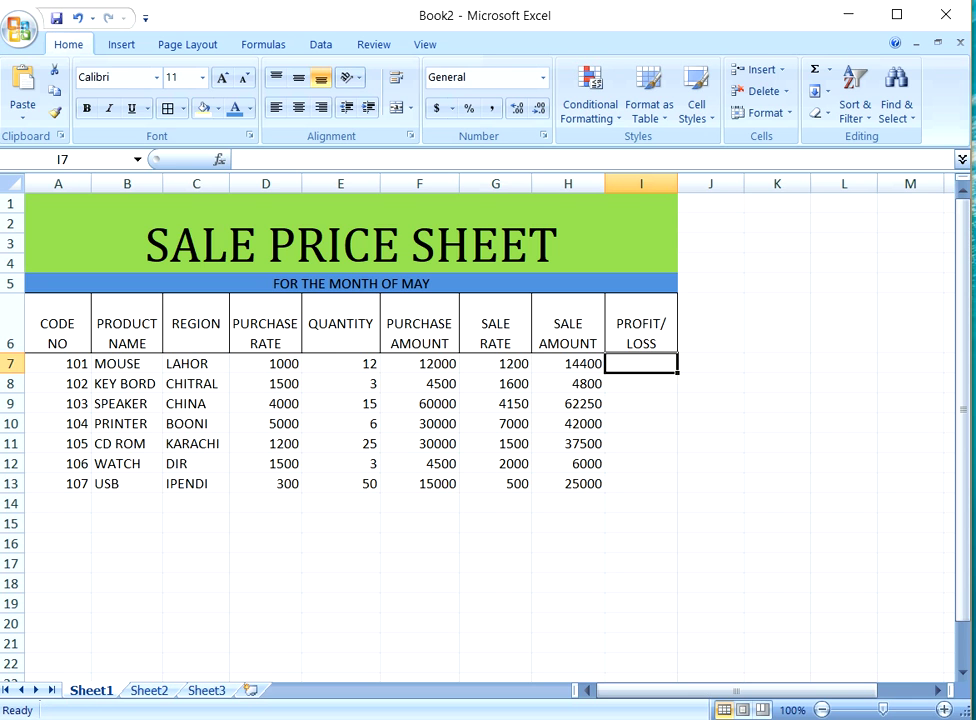
# Step: Calculate the profit/loss in I7 with the formula =H7-F7 and fill it down to I13
pyautogui.doubleClick(623, 361)
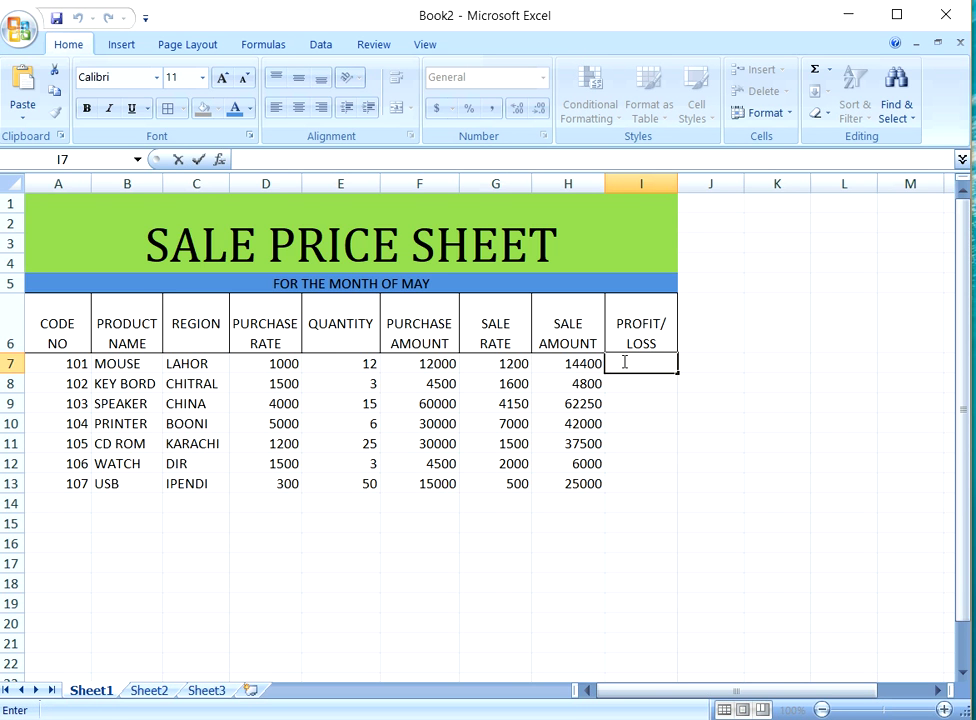
pyautogui.write('=')
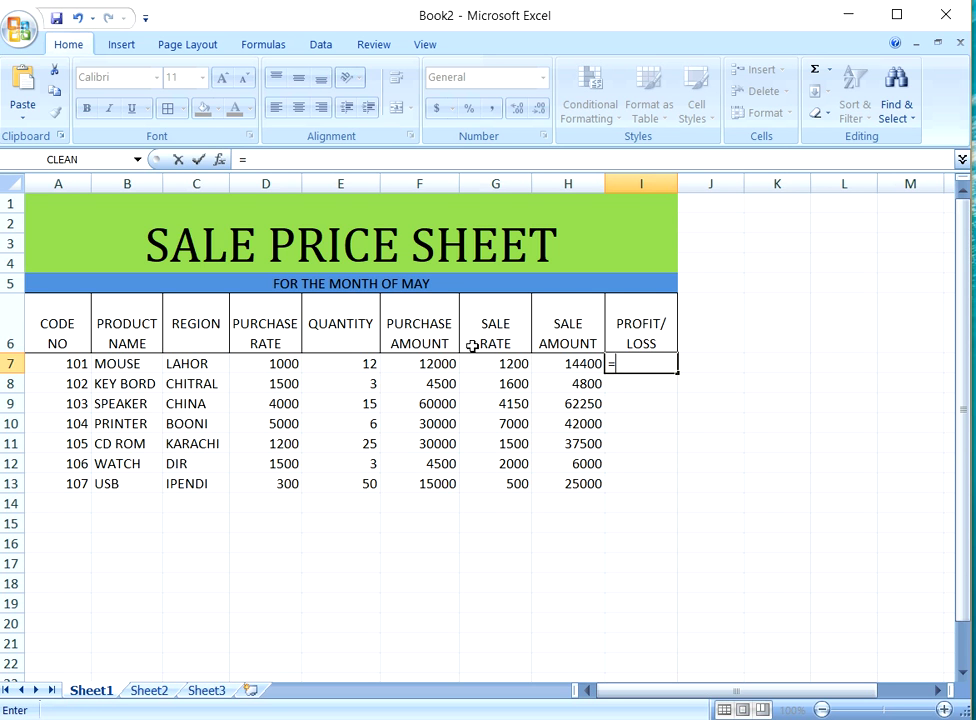
pyautogui.click(583, 366)
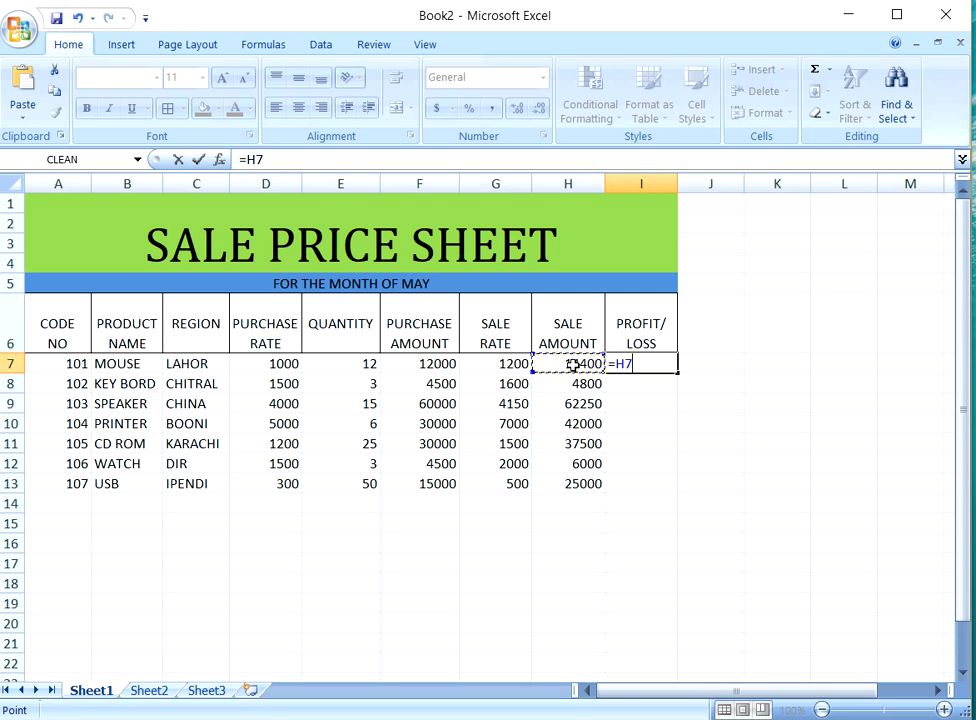
pyautogui.write('-')
pyautogui.click(430, 363)
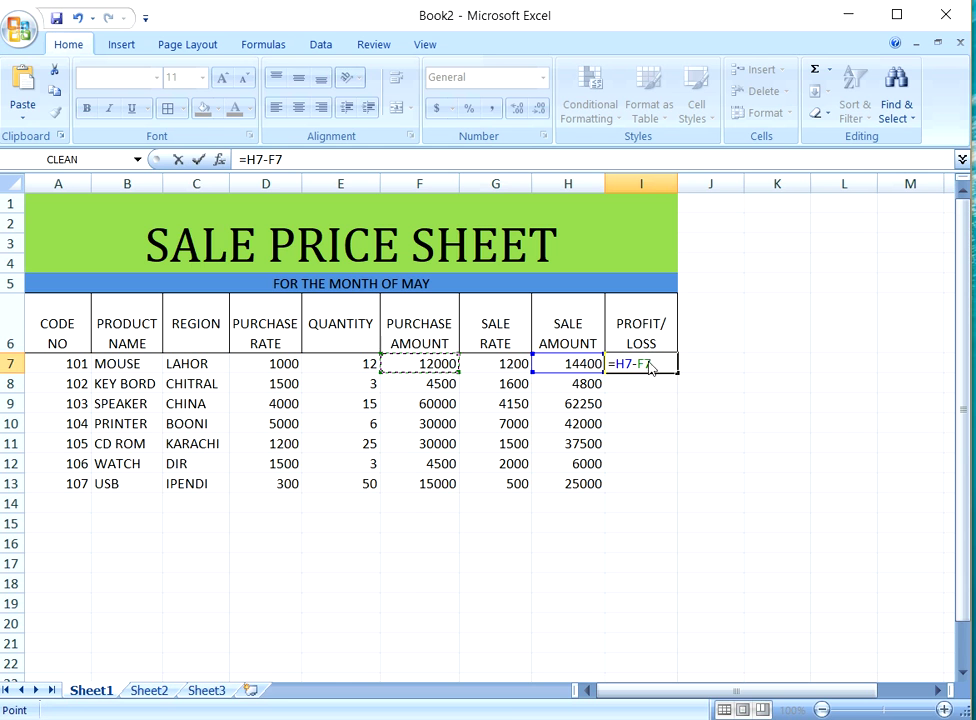
pyautogui.press('Return')
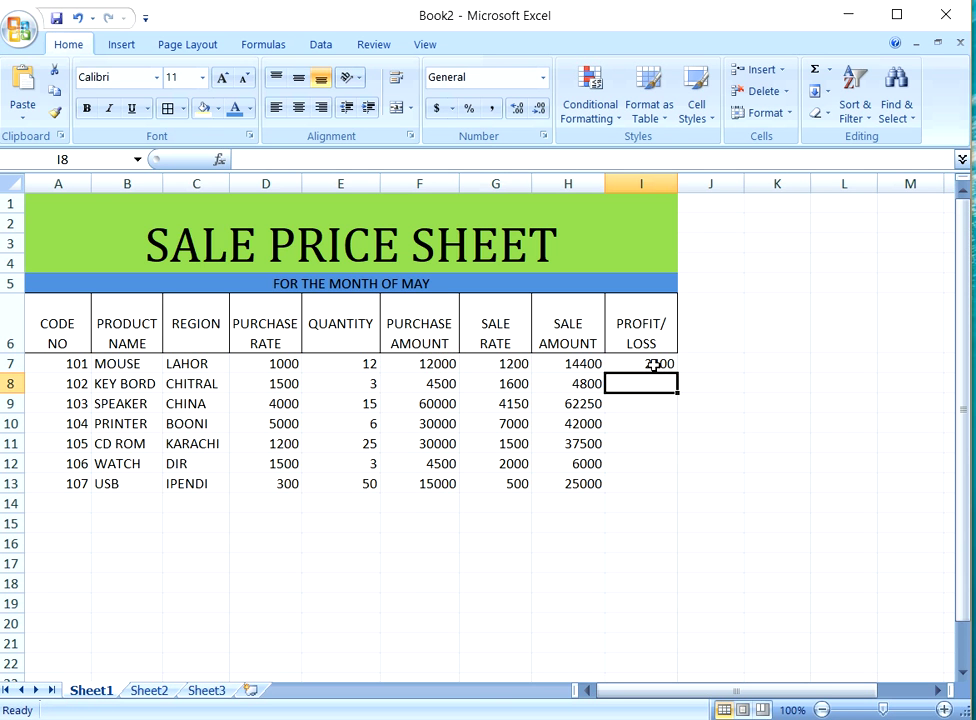
pyautogui.click(653, 366)
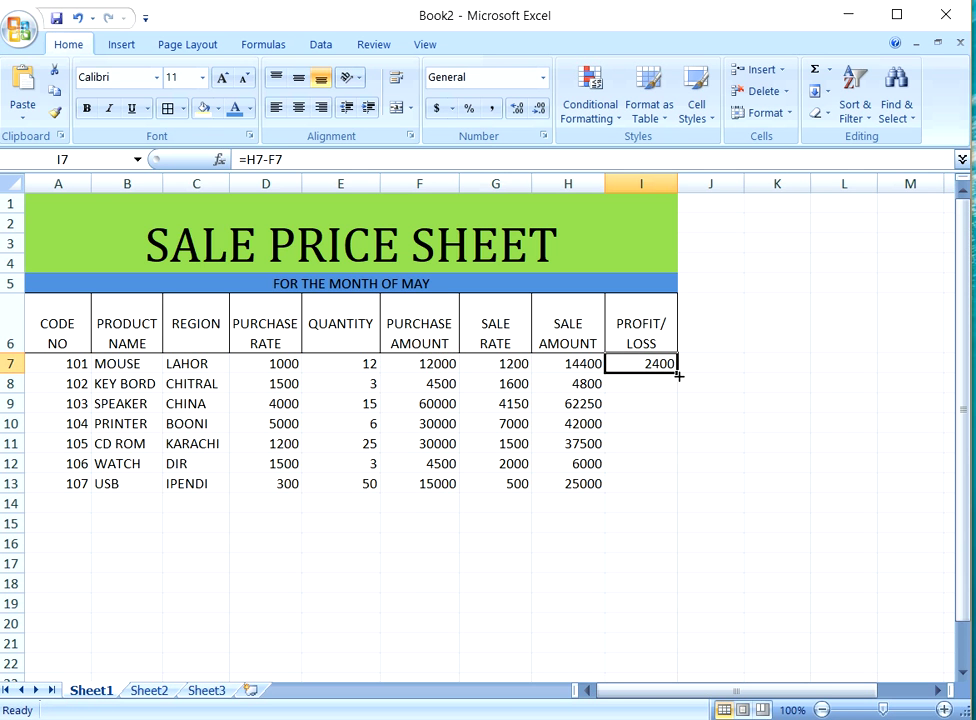
pyautogui.moveTo(679, 375); pyautogui.dragTo(680, 490)
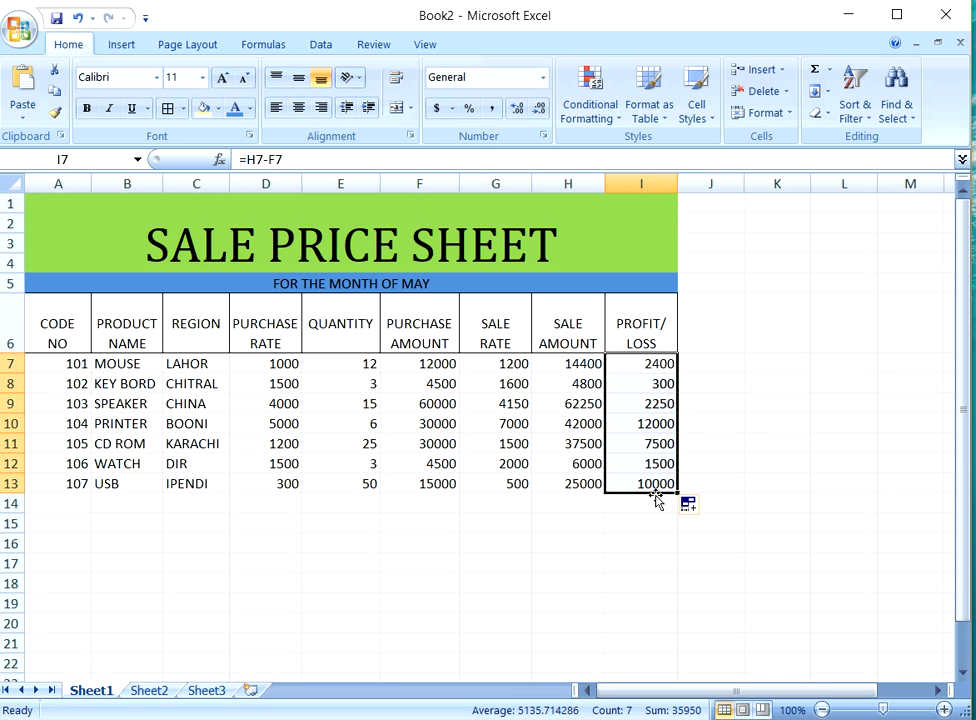
pyautogui.click(640, 502)
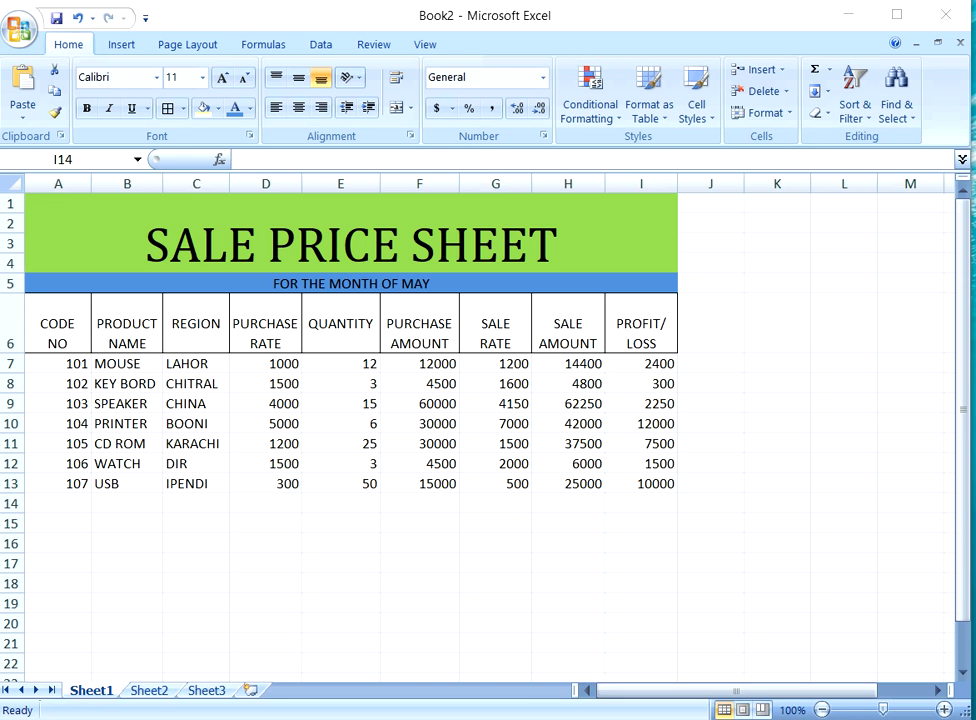
# Step: Switch to the WordPad document and add a new paragraph reading "MUNAFA NEETAAAM HANISE TOTAL MUNAFO LARISI"
pyautogui.moveTo(654, 716)
pyautogui.click(654, 680)
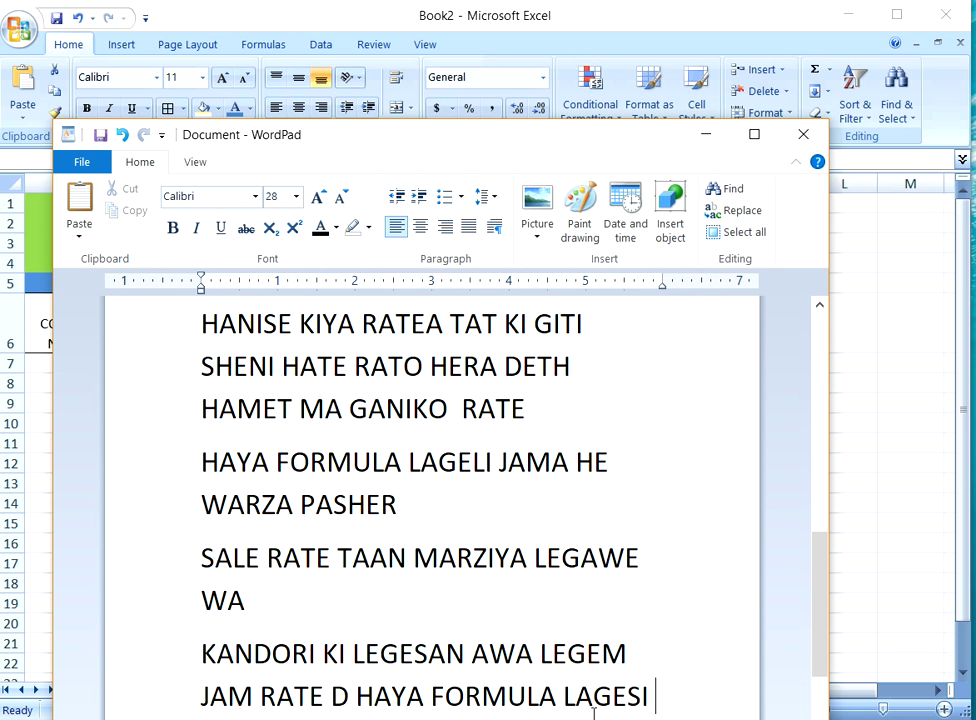
pyautogui.press('Return')
pyautogui.write('MUNAFA')
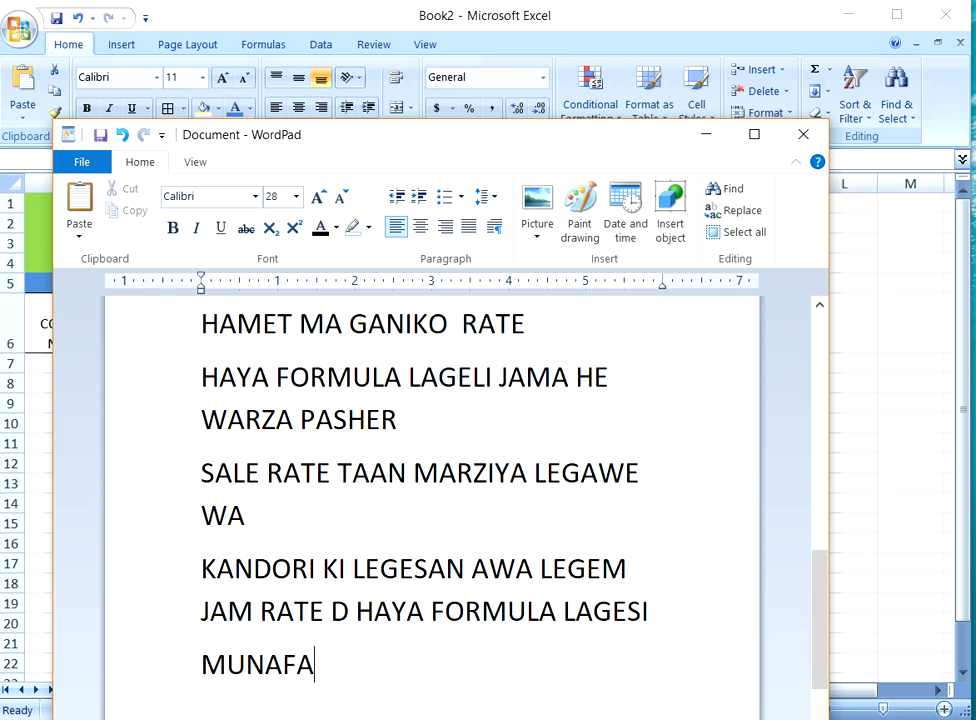
pyautogui.write(' NEETA')
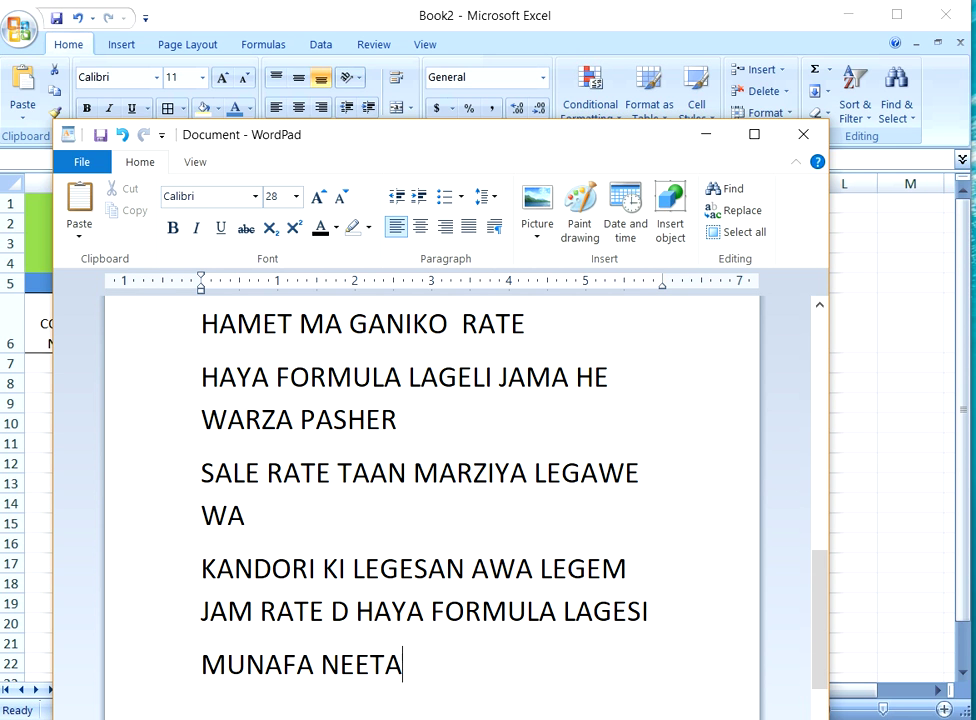
pyautogui.write('AAM HANISE TOTO')
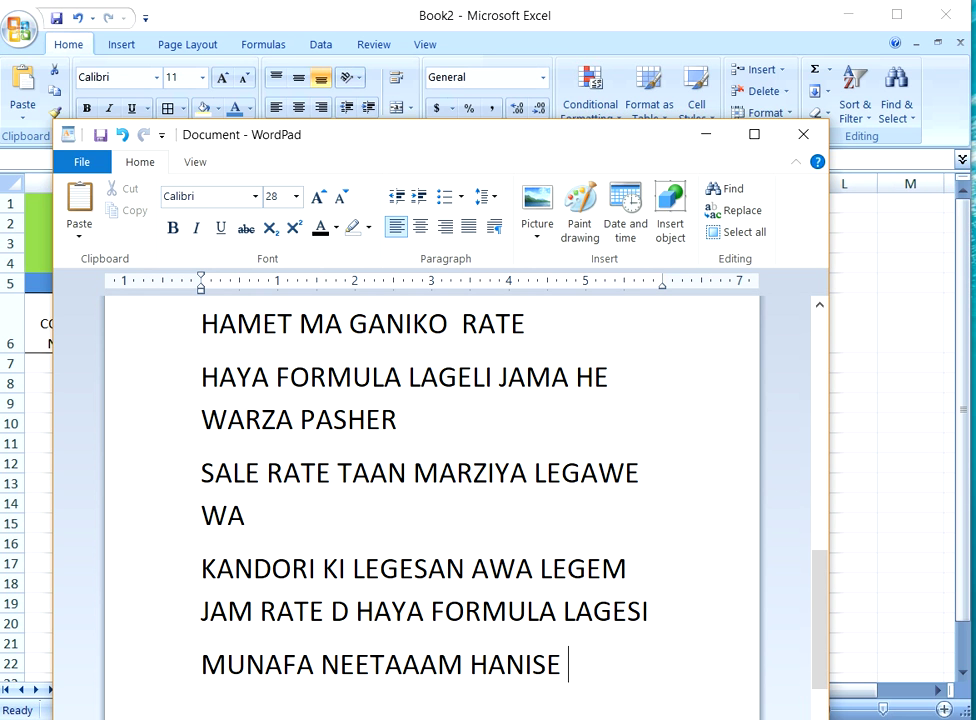
pyautogui.press('BackSpace')
pyautogui.write('AL MU')
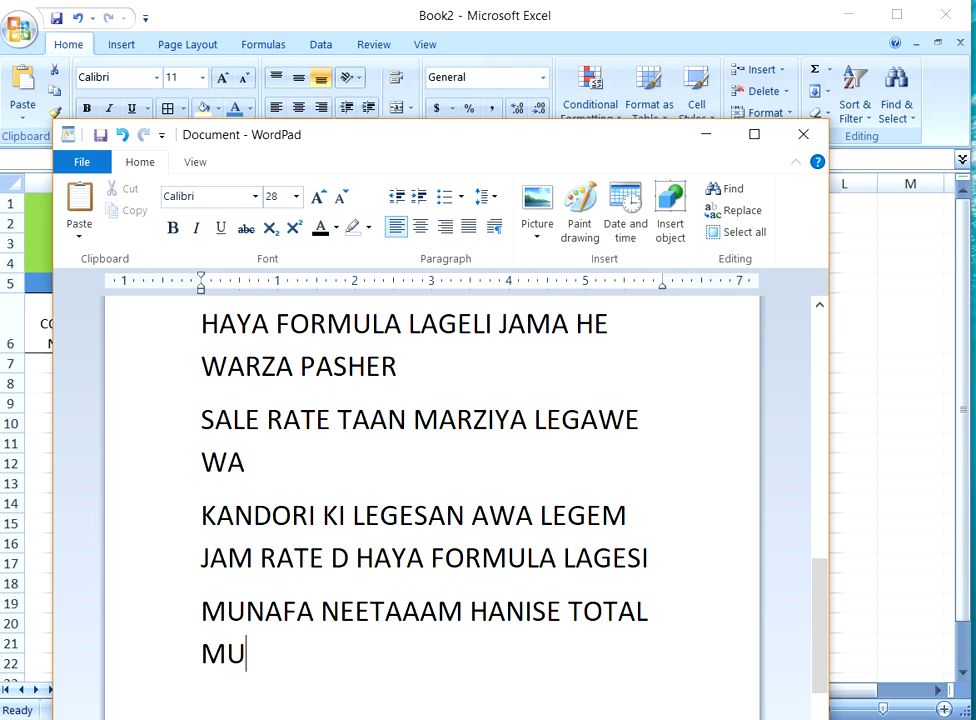
pyautogui.write('NAF')
pyautogui.write('LARISI')
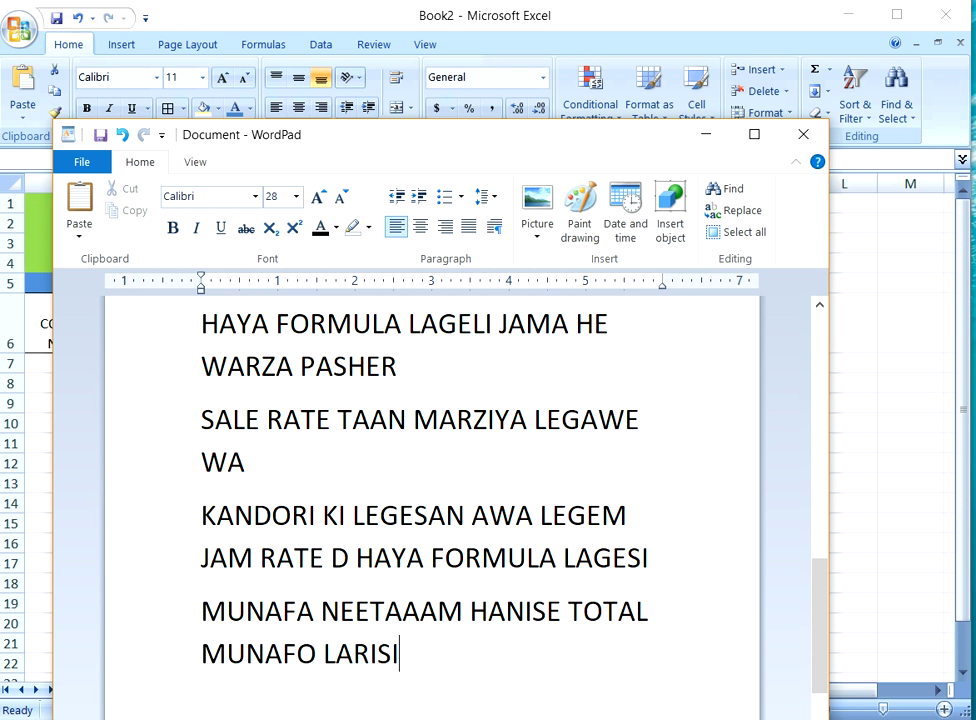
# Step: Return to the Excel workbook and merge and center cells B14 to H14 below the product rows
pyautogui.click(706, 135)
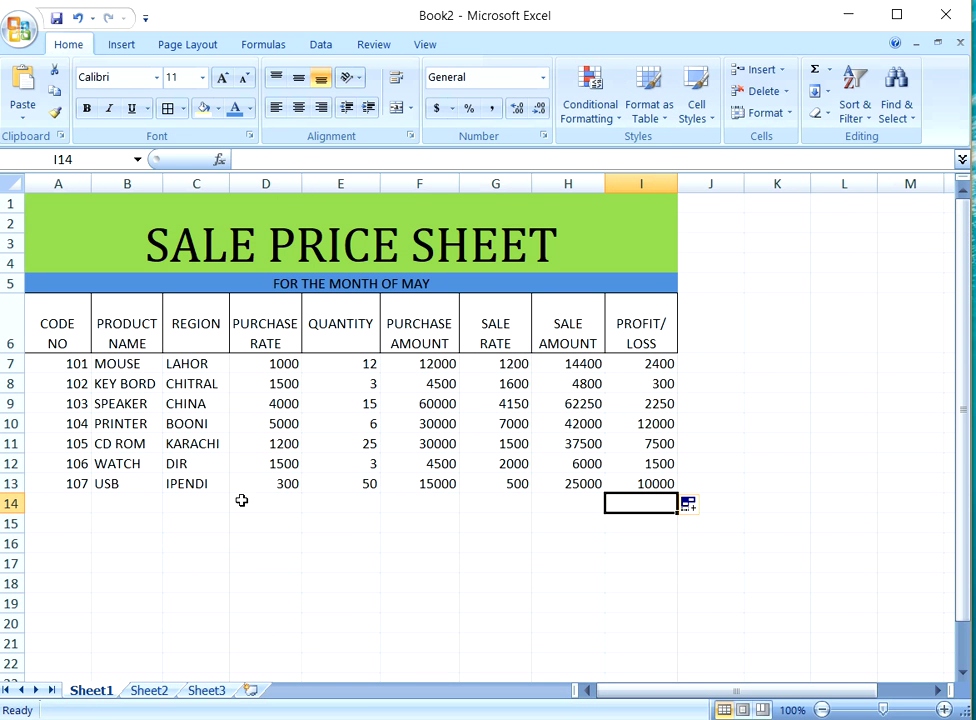
pyautogui.click(62, 504)
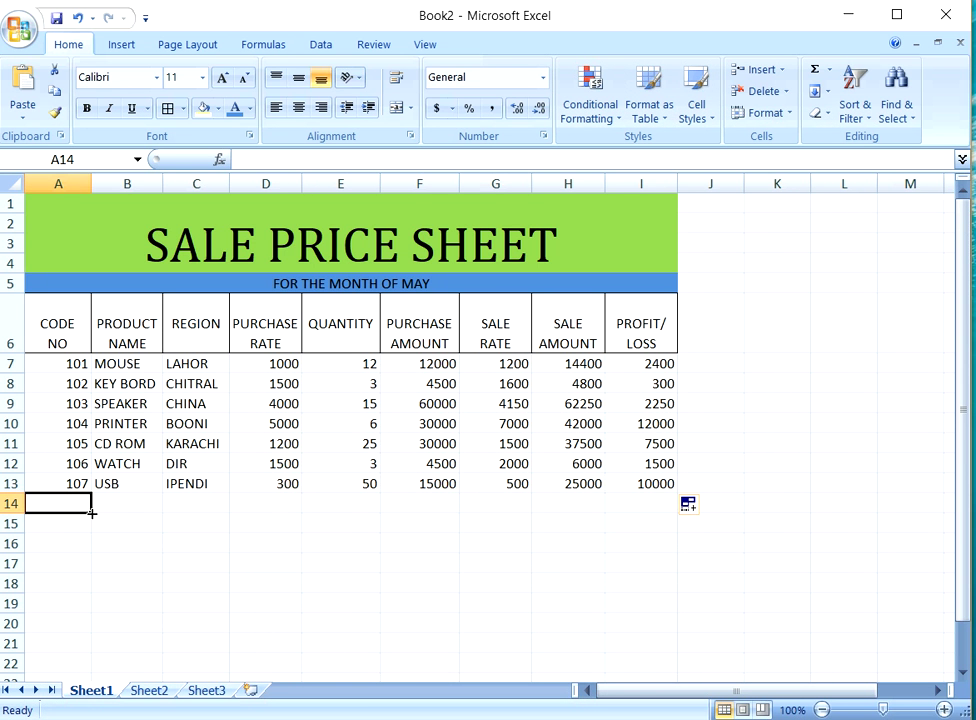
pyautogui.click(110, 505)
pyautogui.moveTo(162, 516); pyautogui.dragTo(614, 521)
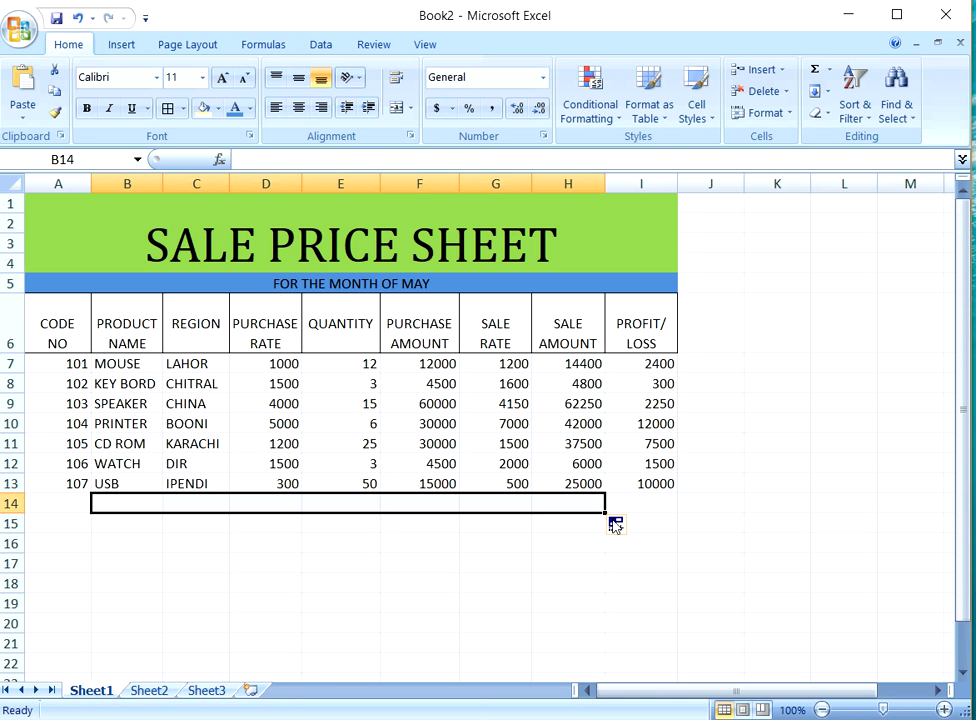
pyautogui.click(396, 108)
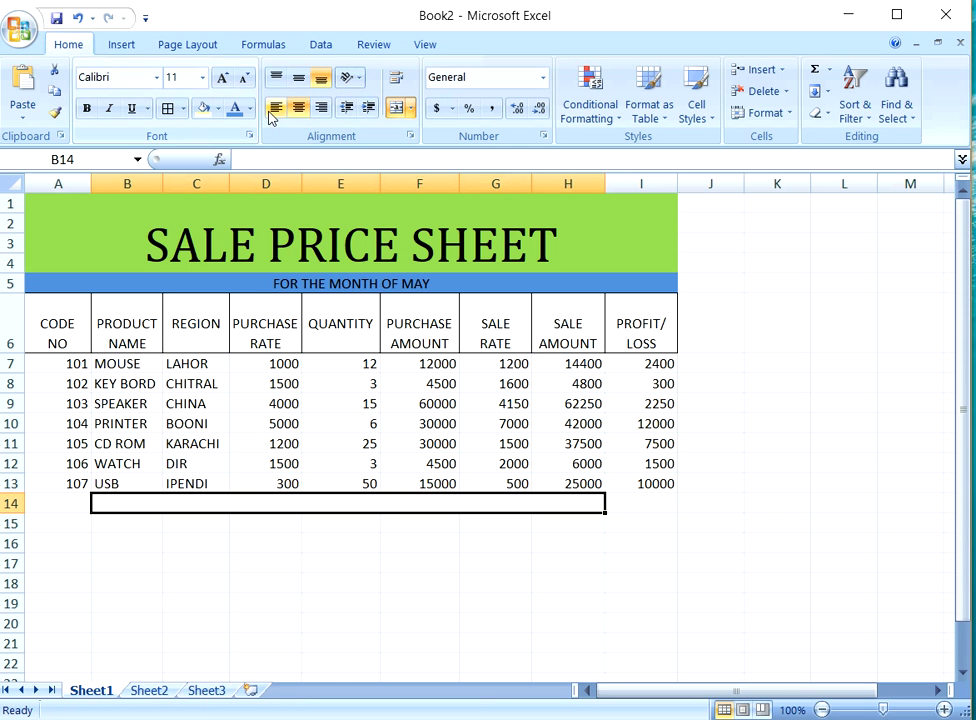
# Step: Enter the label TOTAL PROFIT in the merged cell of row 14
pyautogui.doubleClick(313, 501)
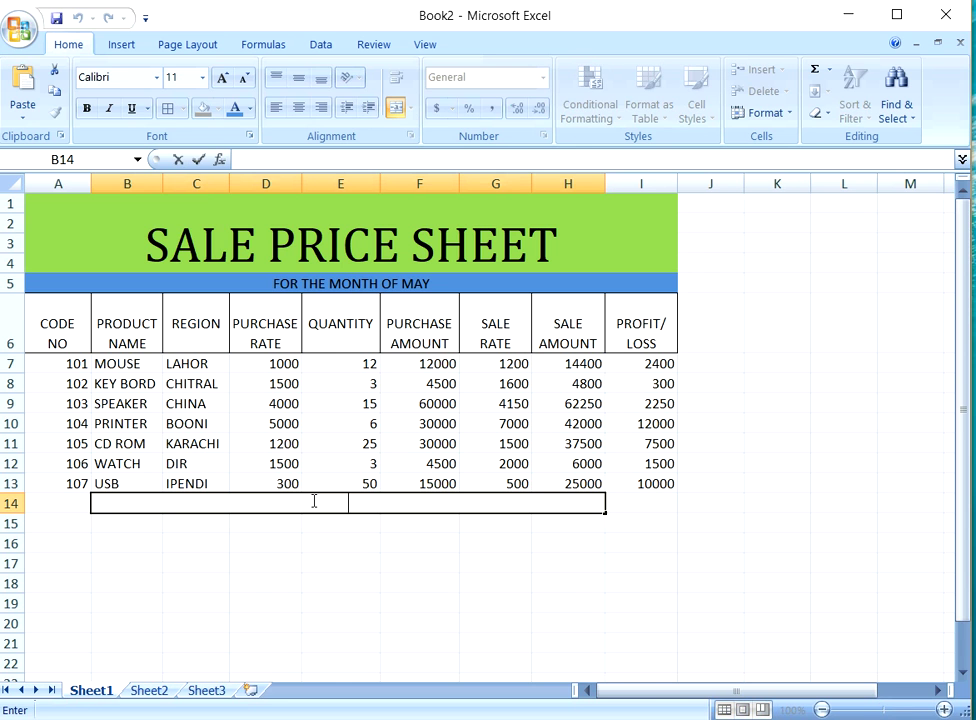
pyautogui.click(197, 159)
pyautogui.doubleClick(343, 504)
pyautogui.write('TOTAL')
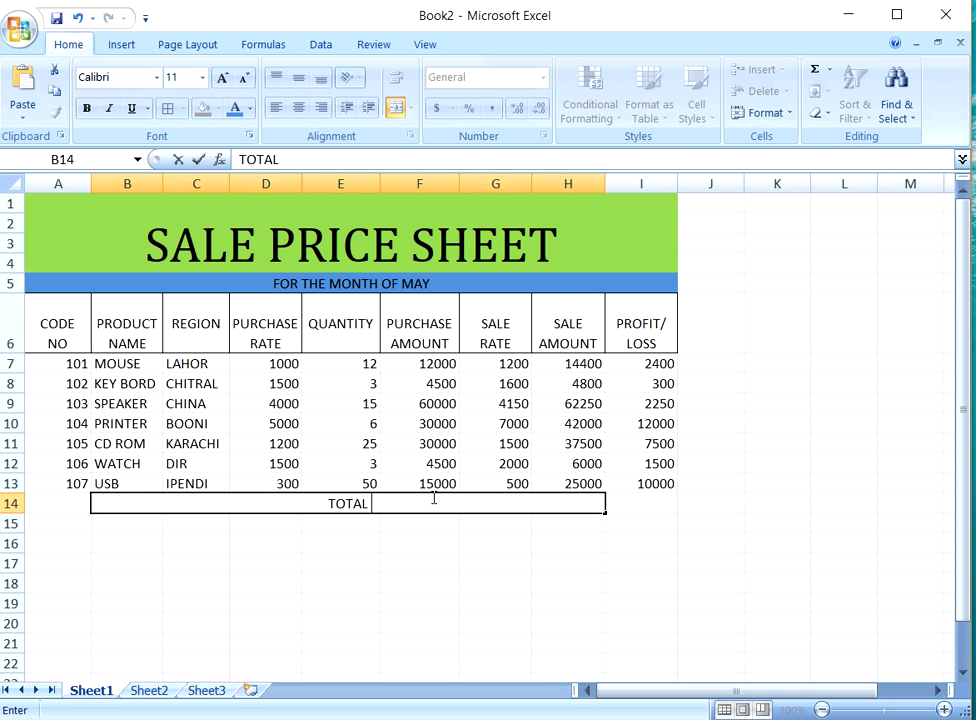
pyautogui.write('PROFIT')
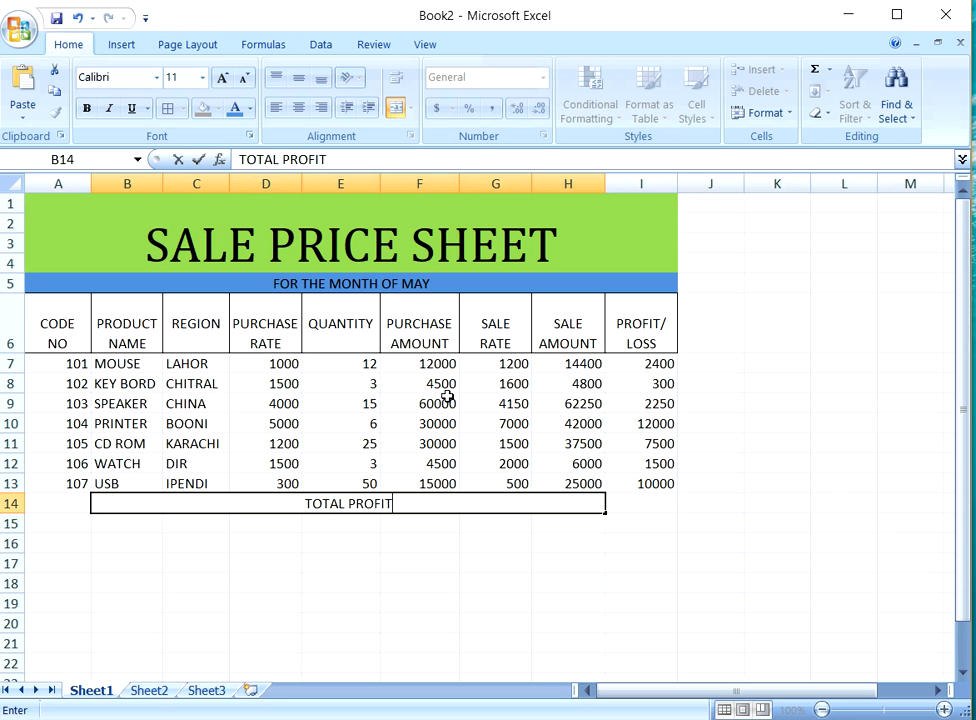
pyautogui.click(644, 503)
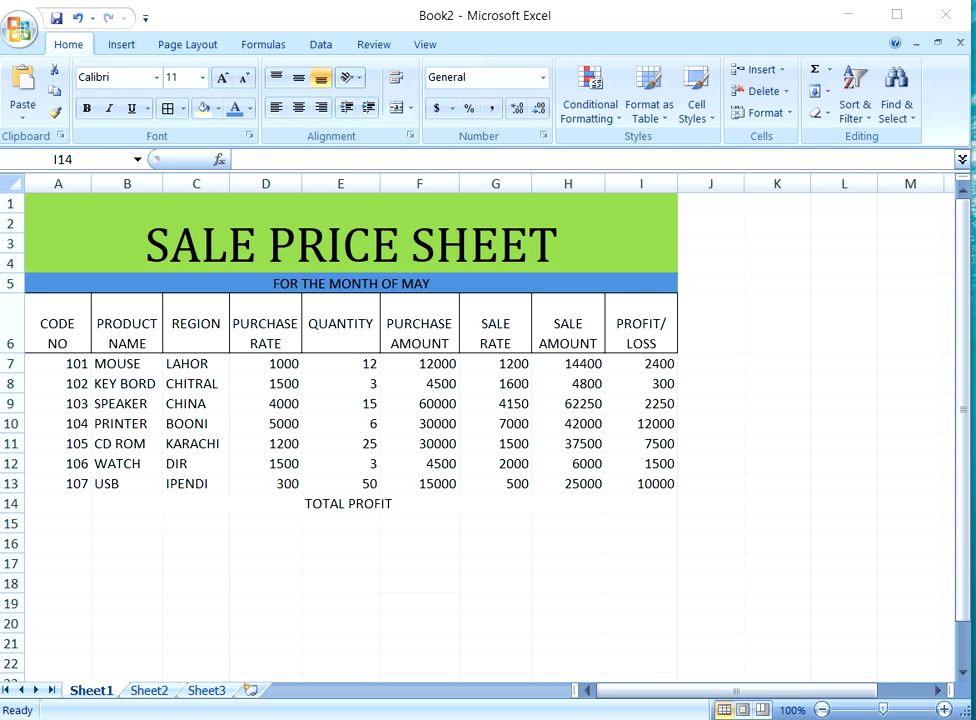
# Step: Switch to the WordPad document and continue the last paragraph with "HAYA FORMULA LAGESI"
pyautogui.hotkey('alt', 'Tab')
pyautogui.write('HAYA FO')
pyautogui.write('M')
pyautogui.press('BackSpace')
pyautogui.write('RMULA LA')
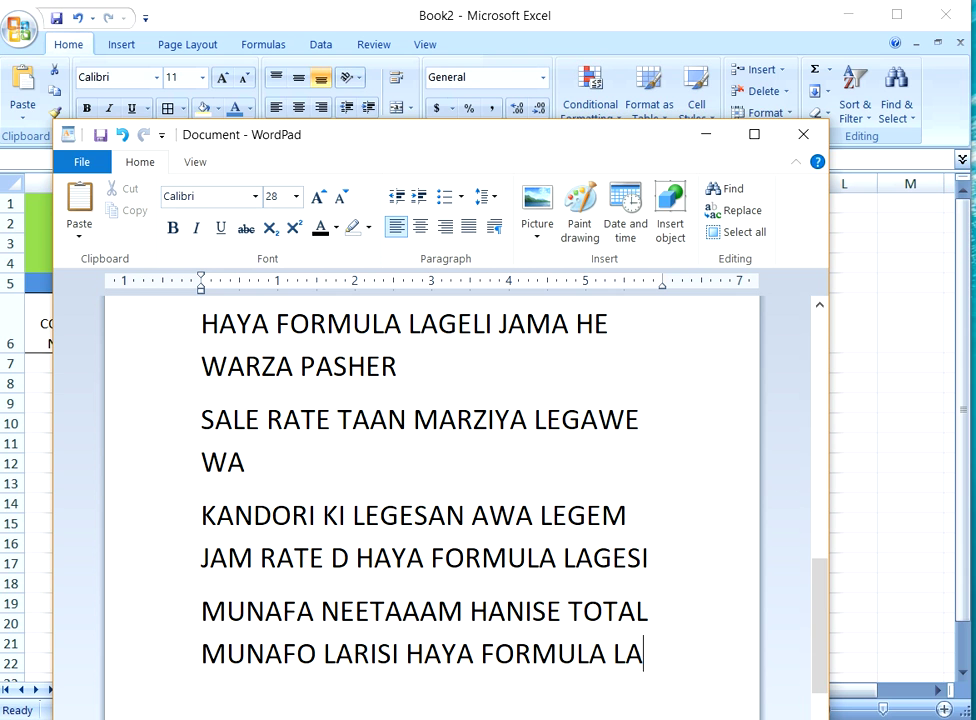
pyautogui.write('H')
pyautogui.press('BackSpace')
pyautogui.write('GESI ')
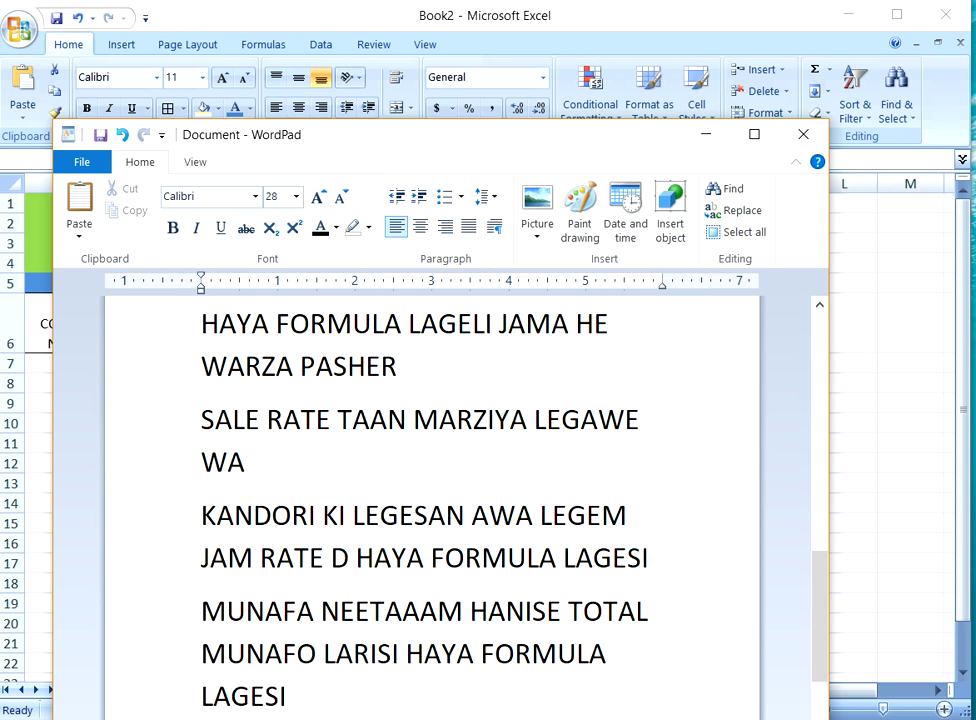
# Step: Complete the note with "ALLT + ETAMA DABAW KOSI" and return to the Excel workbook
pyautogui.write('ALLT =')
pyautogui.press('BackSpace')
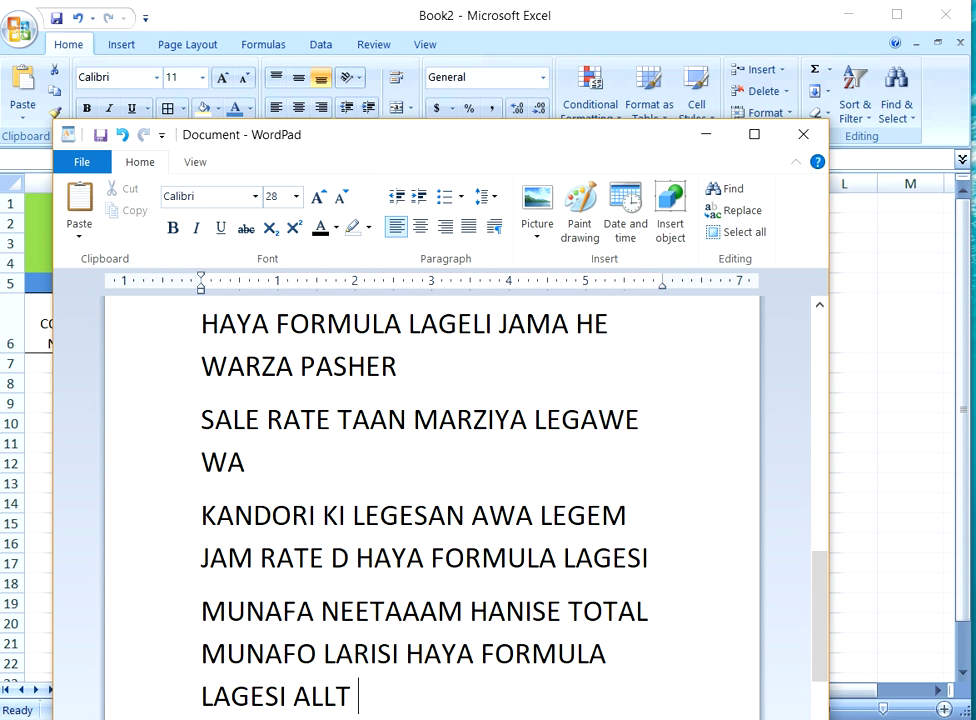
pyautogui.write('|')
pyautogui.press('BackSpace')
pyautogui.write('+ ETAMA DAW')
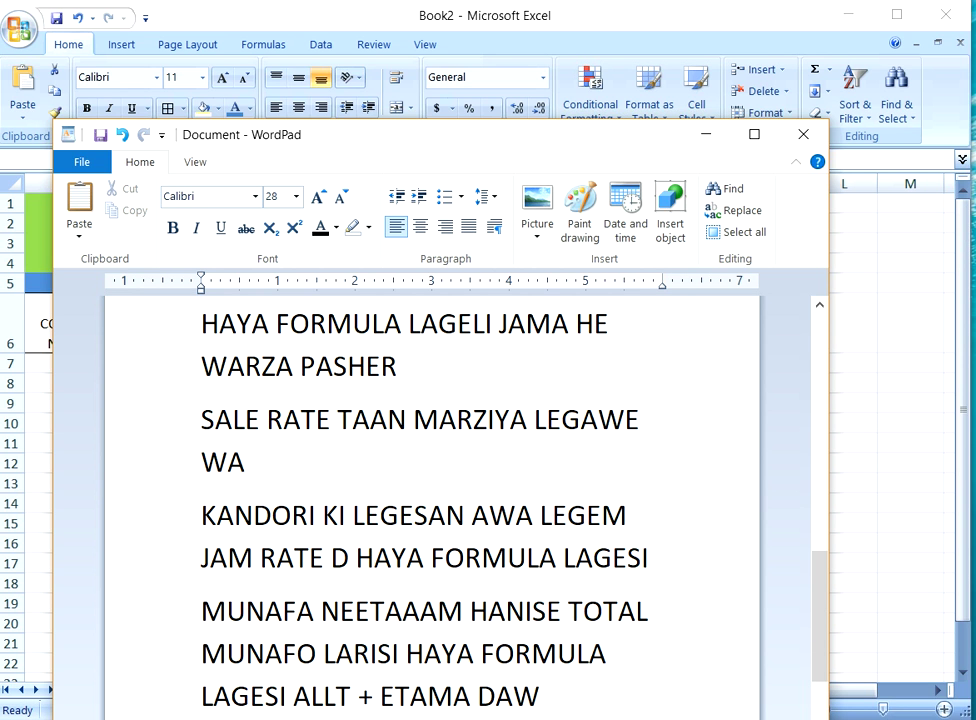
pyautogui.press('BackSpace')
pyautogui.write('BAW KOSI')
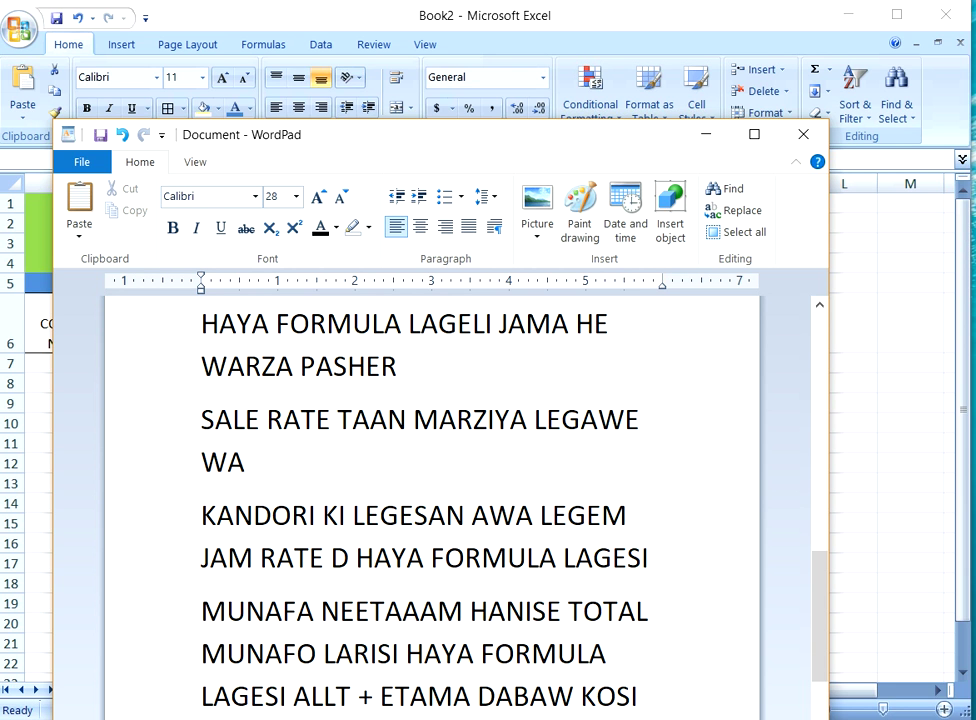
pyautogui.click(704, 137)
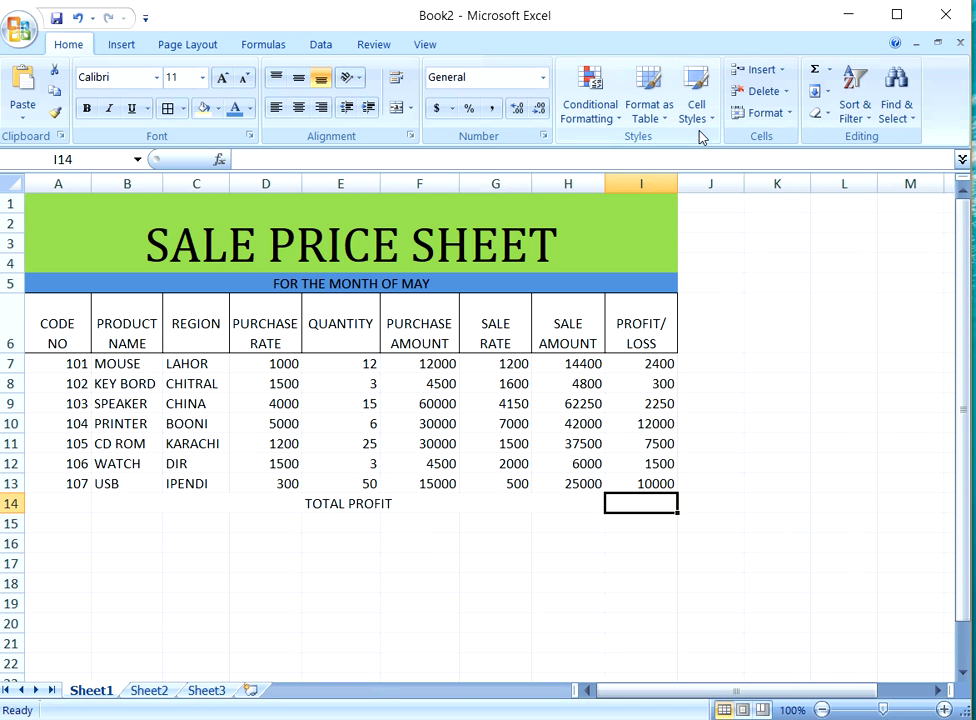
pyautogui.click(655, 366)
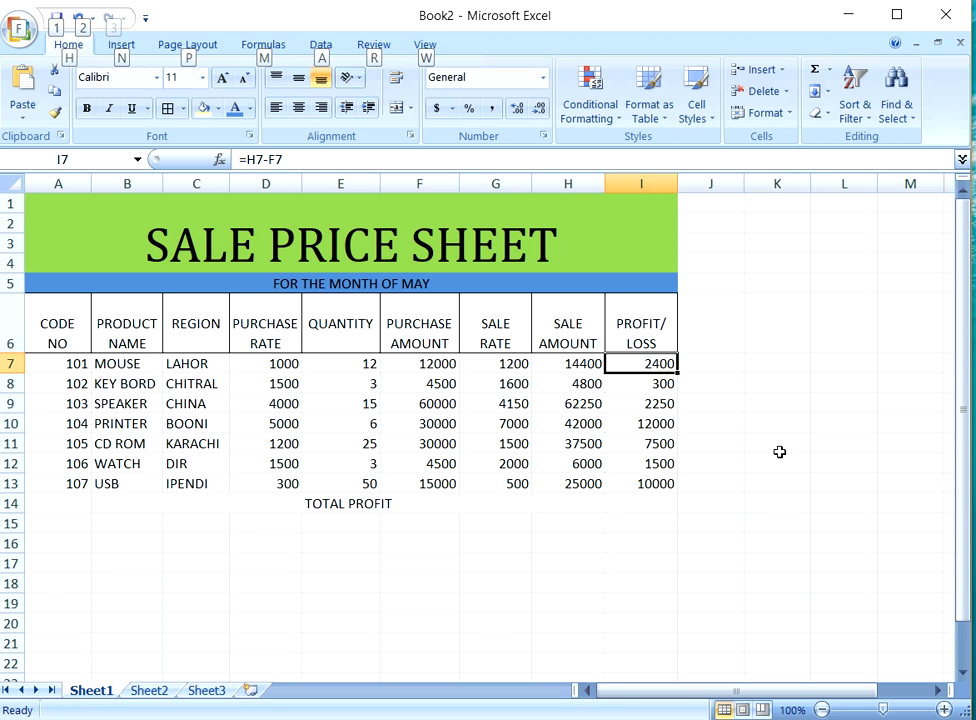
pyautogui.hotkey('alt', '=')
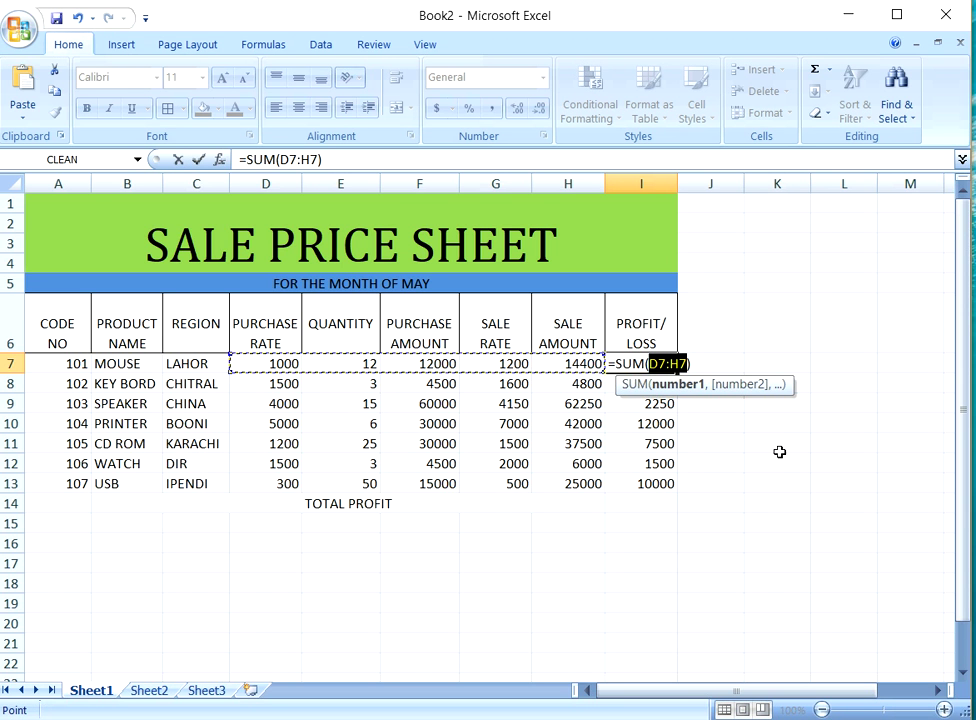
pyautogui.click(654, 505)
pyautogui.click(723, 480)
pyautogui.click(710, 462)
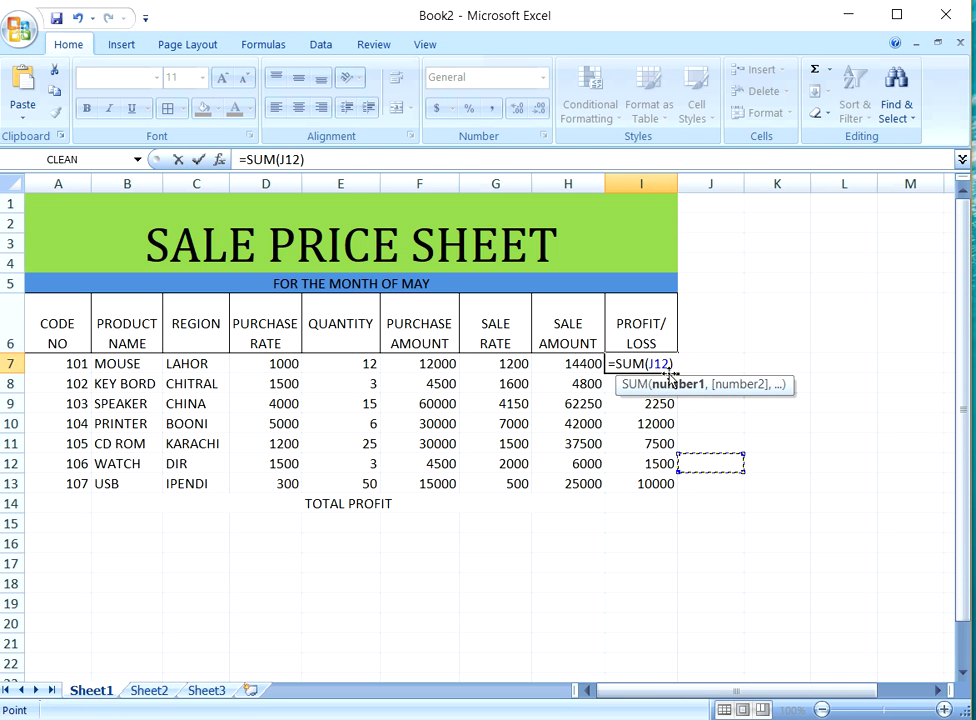
pyautogui.write('```')
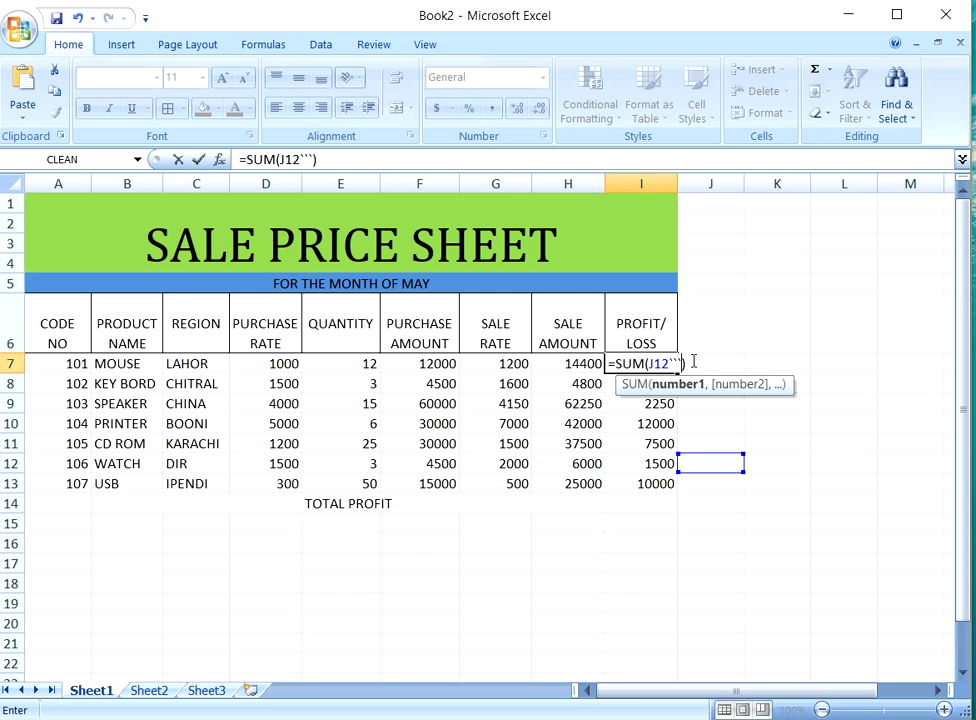
pyautogui.press('BackSpace')
pyautogui.press('BackSpace')
pyautogui.press('BackSpace')
pyautogui.press('Escape')
pyautogui.hotkey('ctrl', 'c')
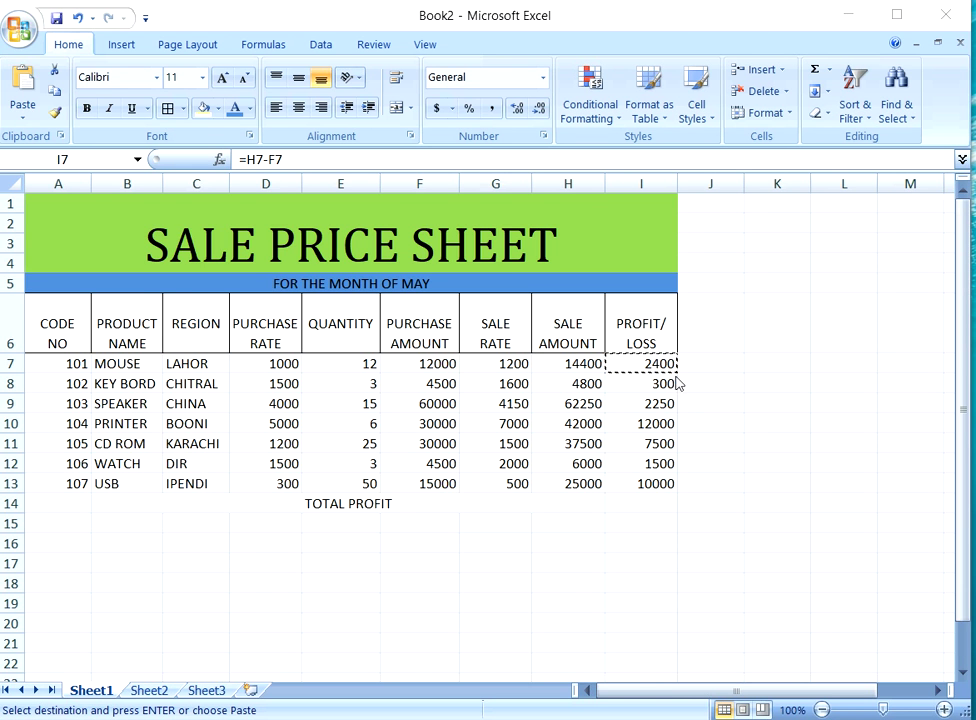
pyautogui.moveTo(628, 374); pyautogui.dragTo(660, 483)
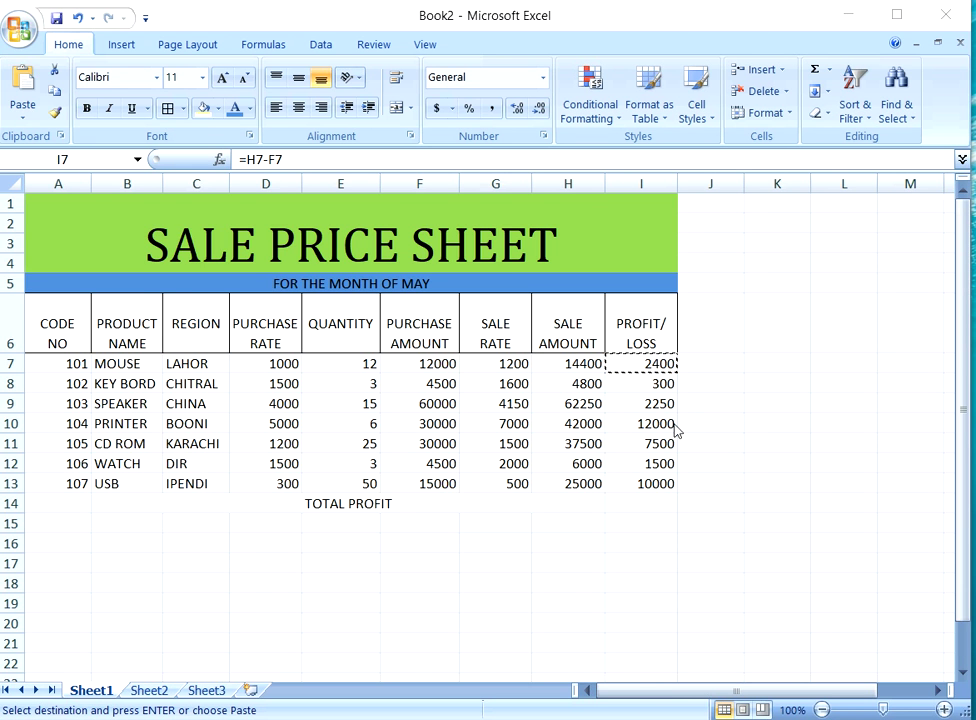
pyautogui.hotkey('ctrl', 'v')
pyautogui.click(693, 364)
pyautogui.press('Escape')
pyautogui.click(704, 381)
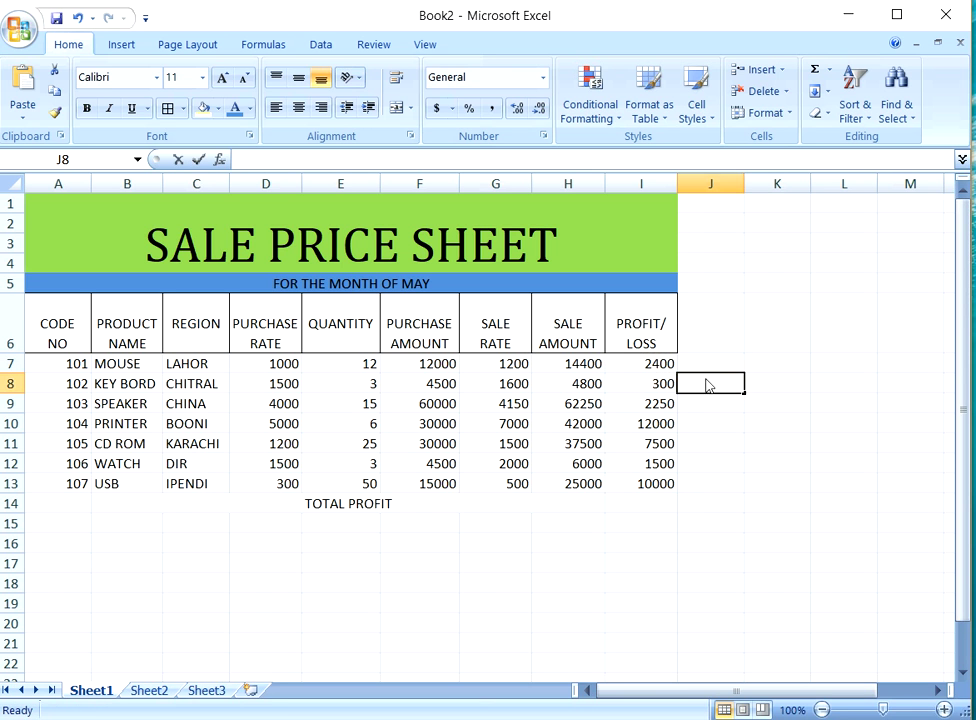
# Step: Calculate the total profit in cell I14 by summing the profit/loss values in I7:I13
pyautogui.doubleClick(704, 381)
pyautogui.click(661, 508)
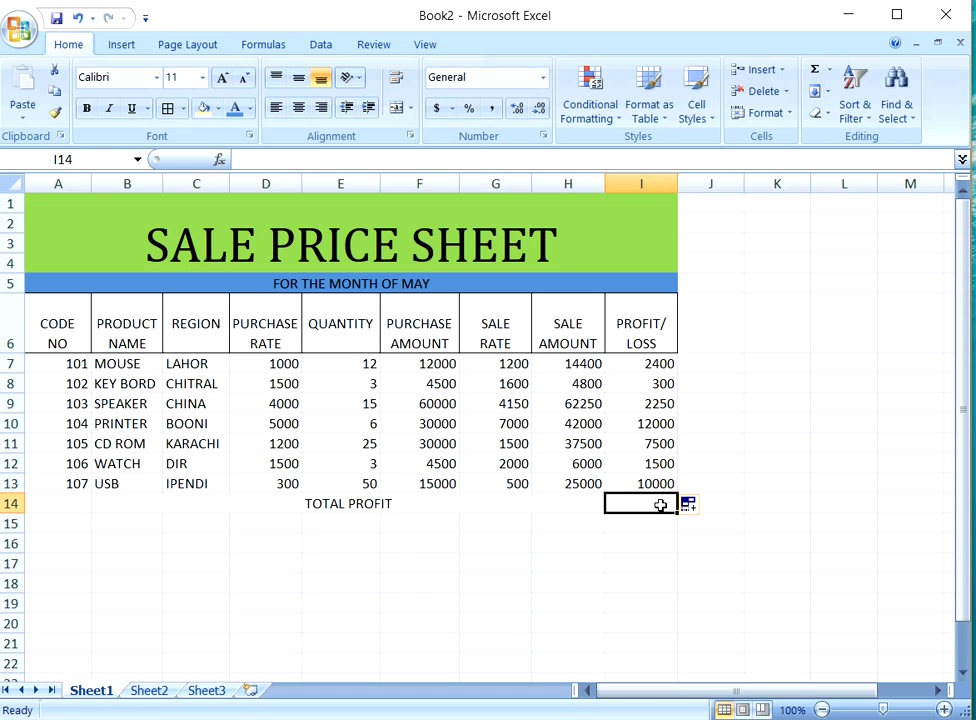
pyautogui.hotkey('alt', '=')
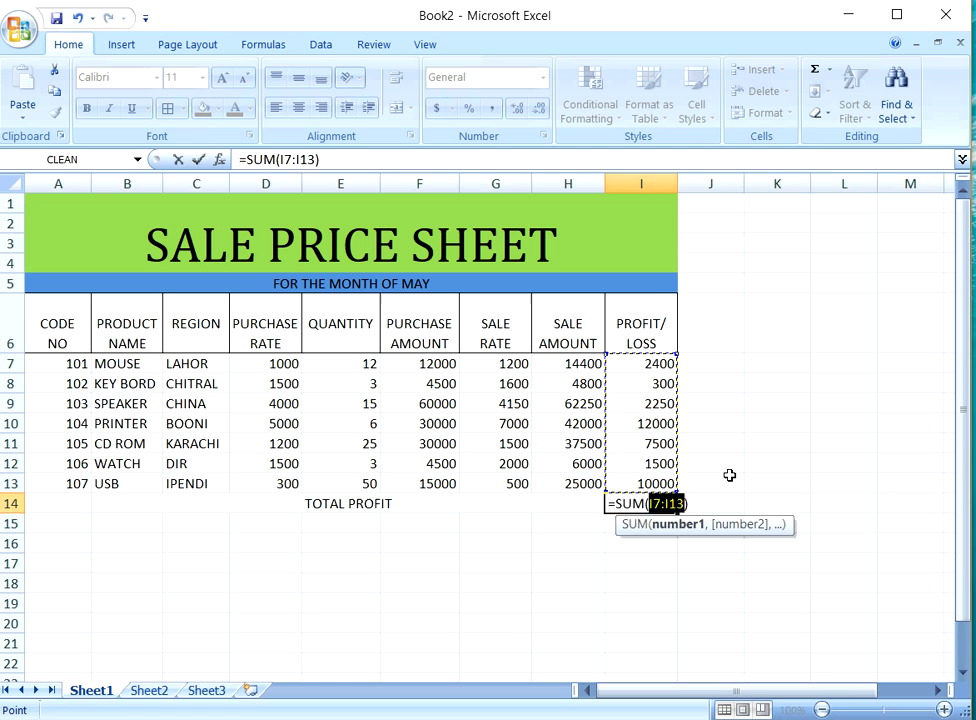
pyautogui.press('Return')
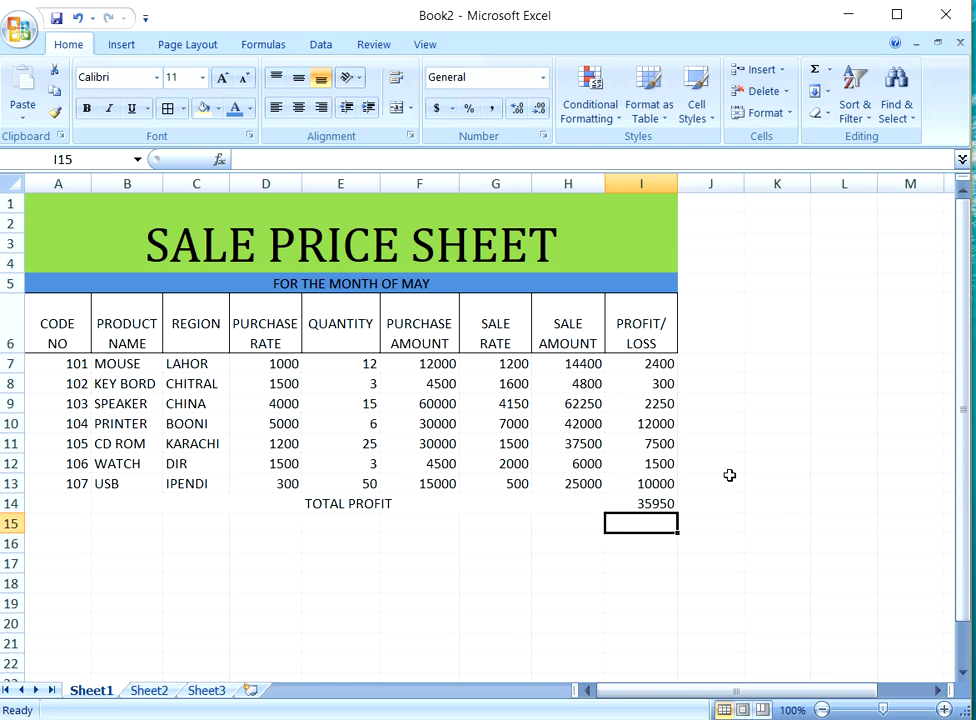
pyautogui.click(658, 499)
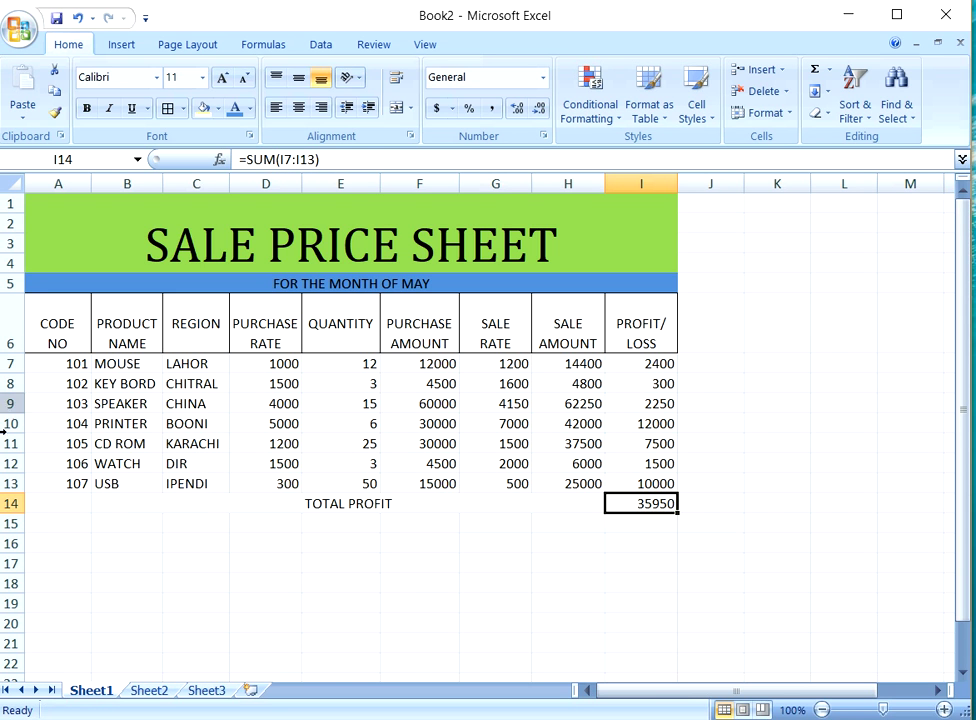
# Step: Fill cells A6 to I14 with Olive Green, Accent 3, Darker 25% and apply all borders to the range
pyautogui.click(52, 507)
pyautogui.moveTo(128, 487); pyautogui.dragTo(662, 332)
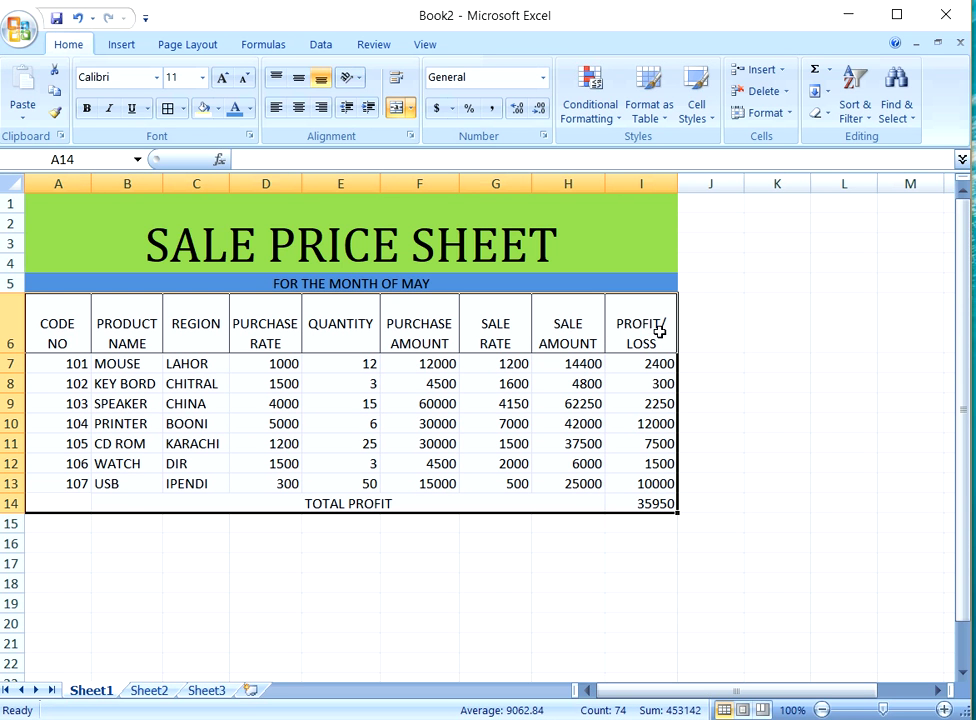
pyautogui.click(218, 108)
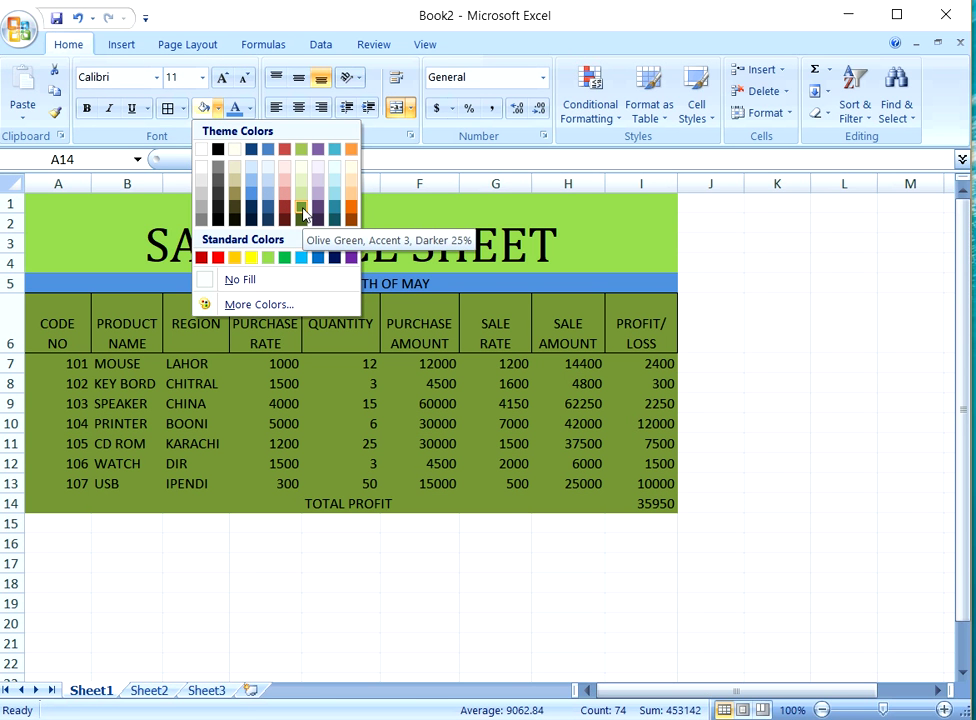
pyautogui.click(303, 213)
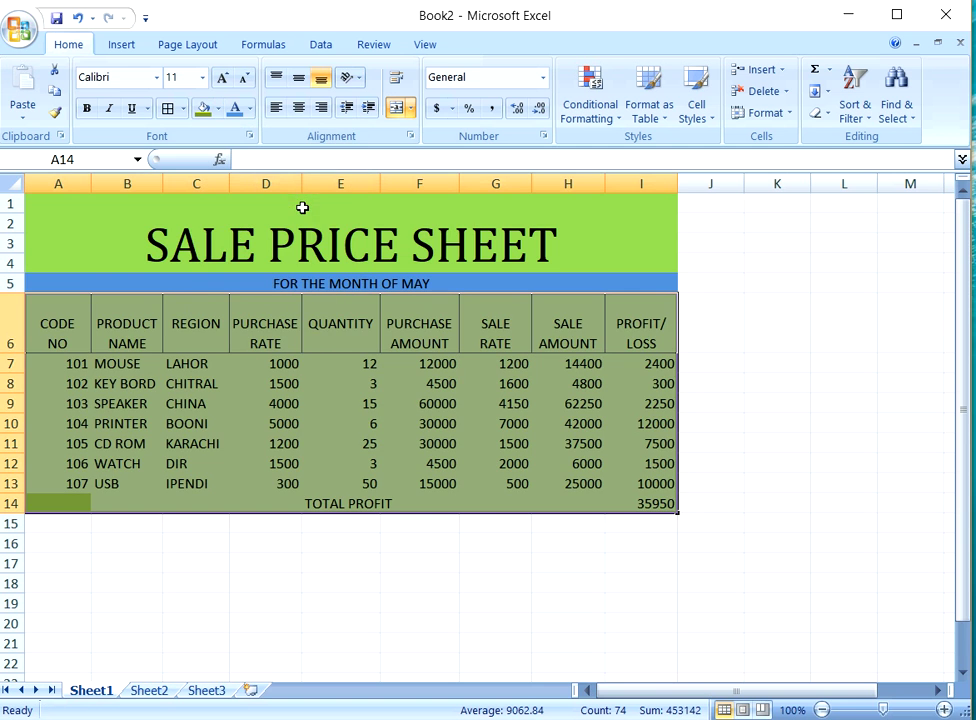
pyautogui.click(169, 108)
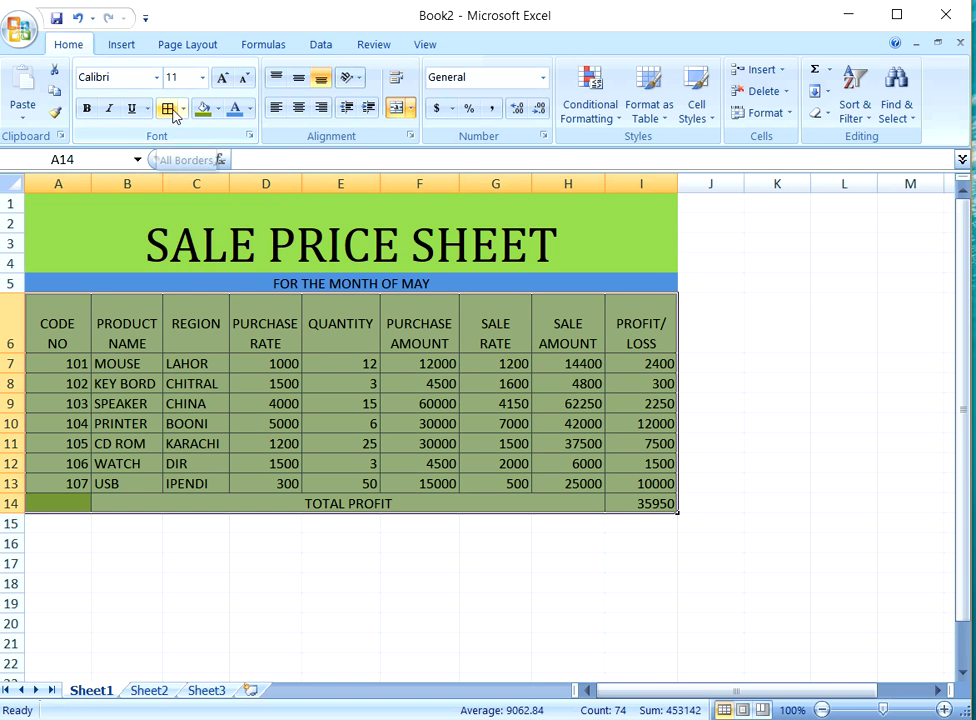
pyautogui.click(703, 545)
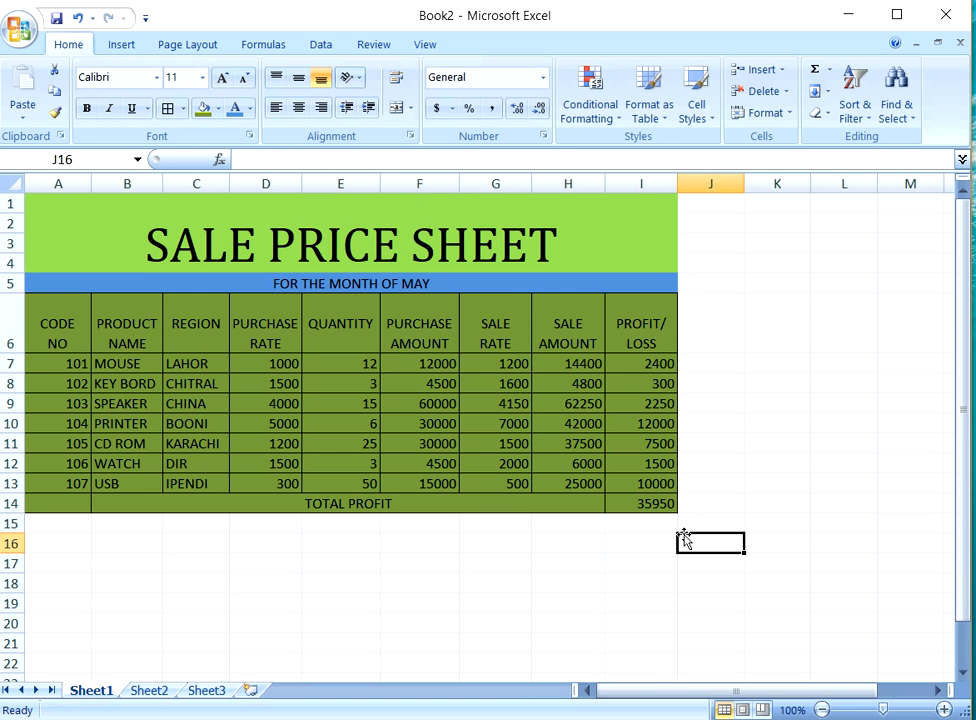
pyautogui.click(448, 542)
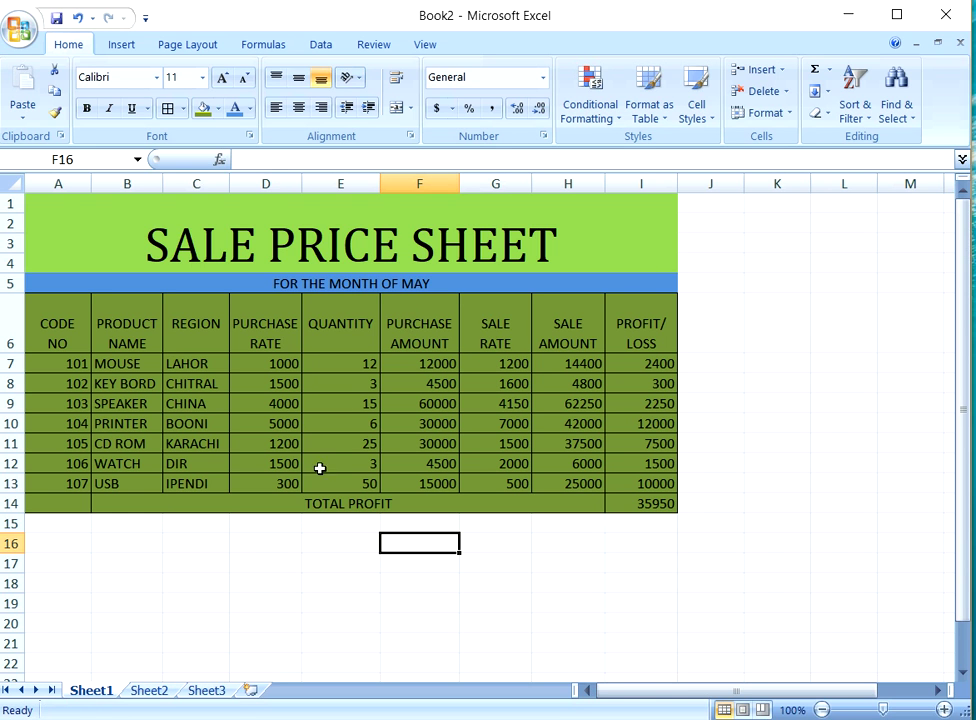
# Step: Change the fill of the column header row, A6 to I6, to a light pink theme color
pyautogui.moveTo(58, 313); pyautogui.dragTo(625, 323)
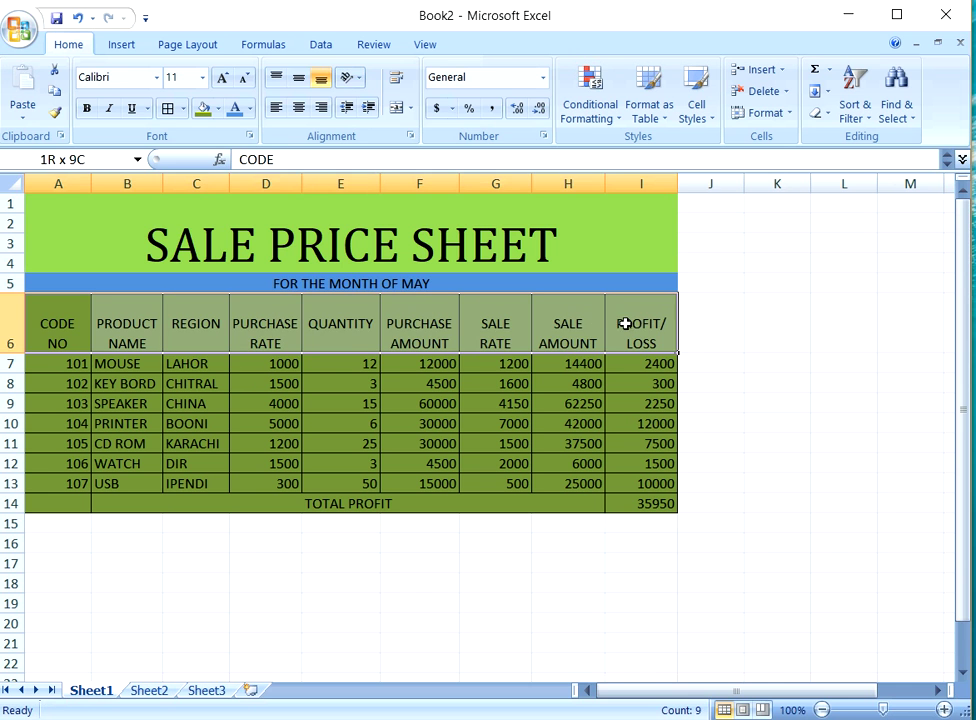
pyautogui.click(218, 109)
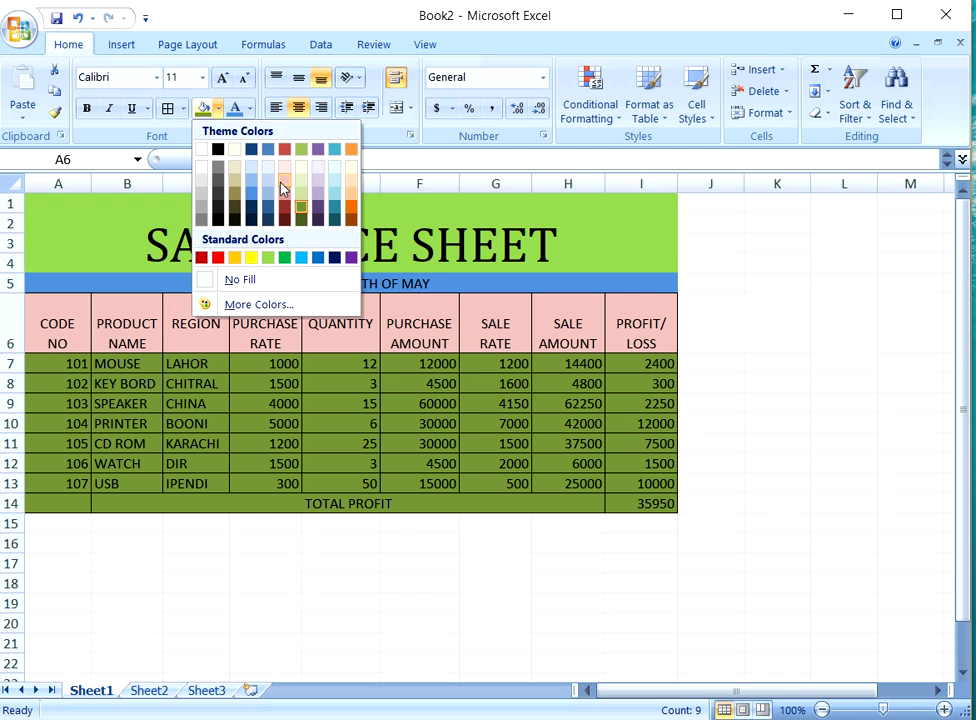
pyautogui.click(284, 168)
pyautogui.click(586, 331)
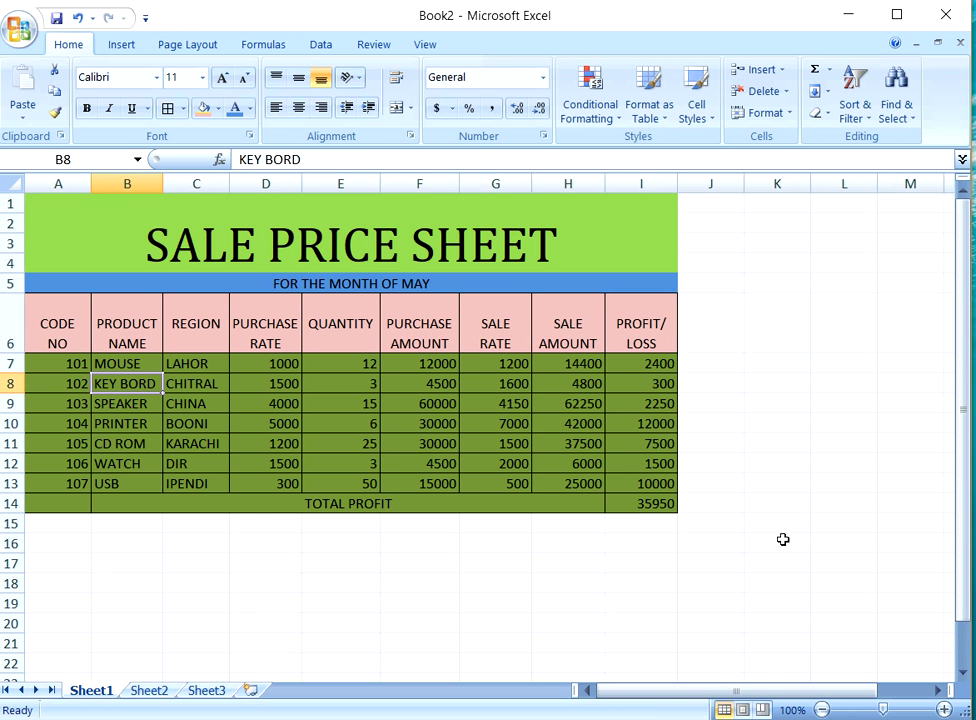
pyautogui.click(648, 507)
pyautogui.click(490, 531)
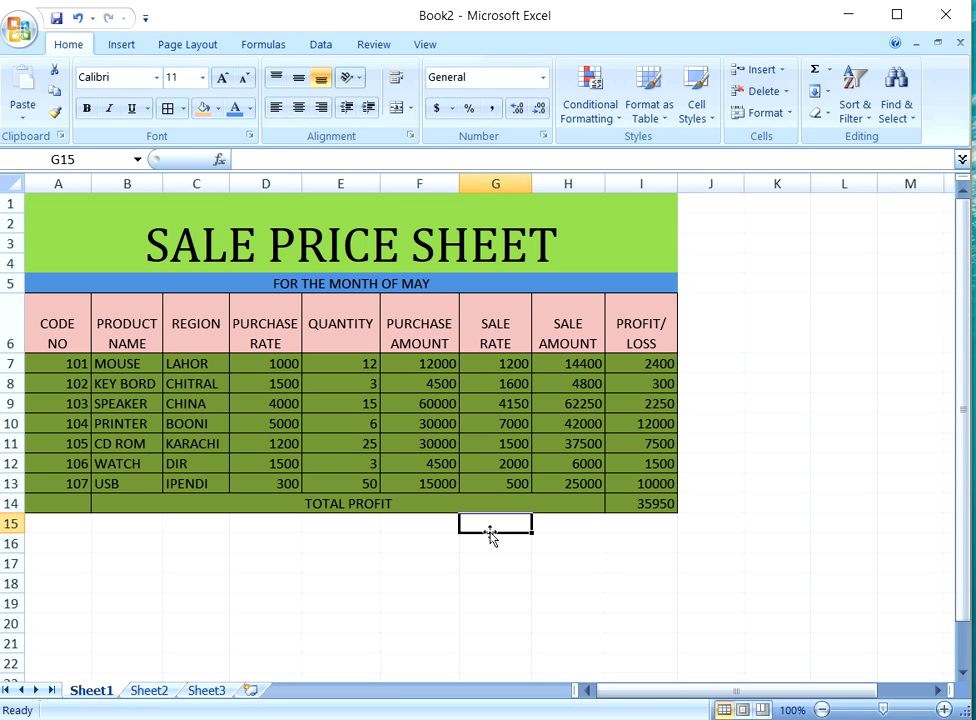
pyautogui.click(303, 540)
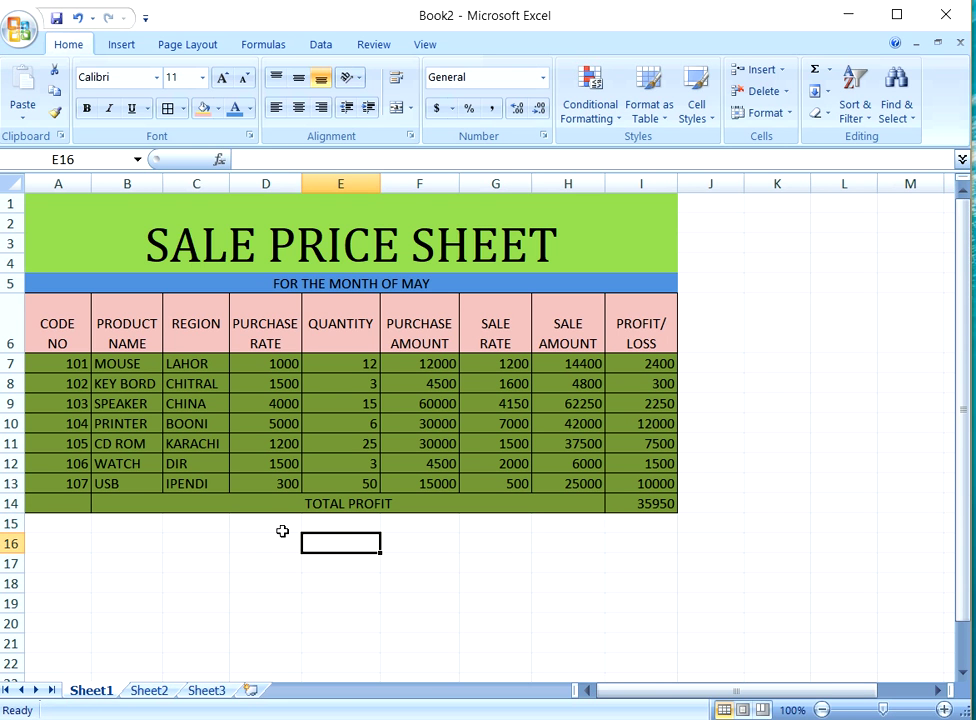
# Step: Set the font of the SALE PRICE SHEET title to Algerian and finish editing the cell
pyautogui.click(560, 240)
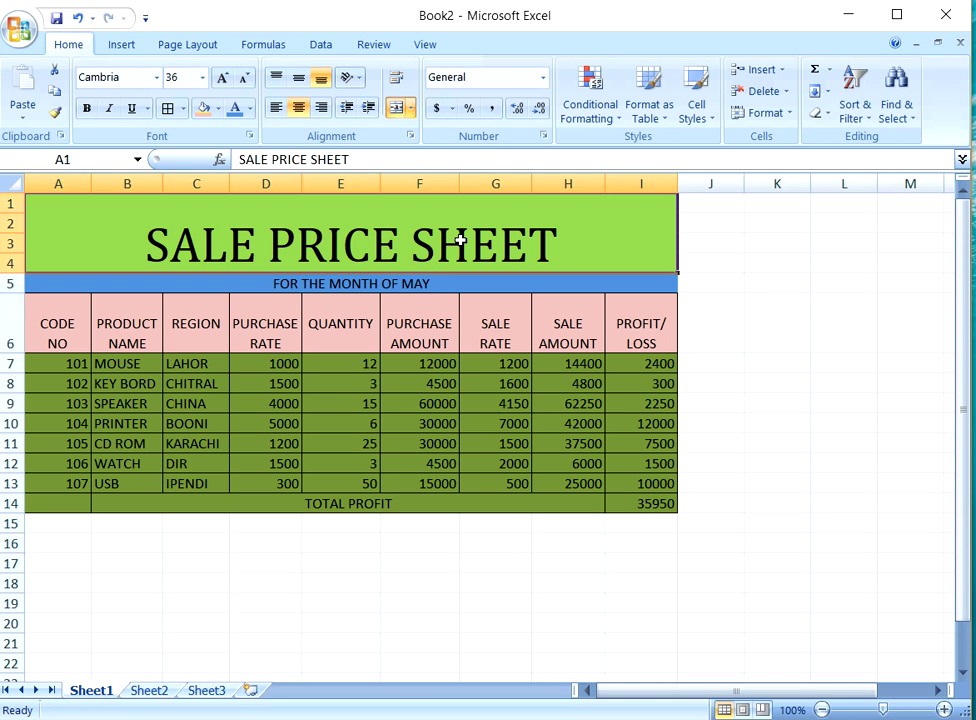
pyautogui.doubleClick(560, 240)
pyautogui.moveTo(557, 240); pyautogui.dragTo(145, 238)
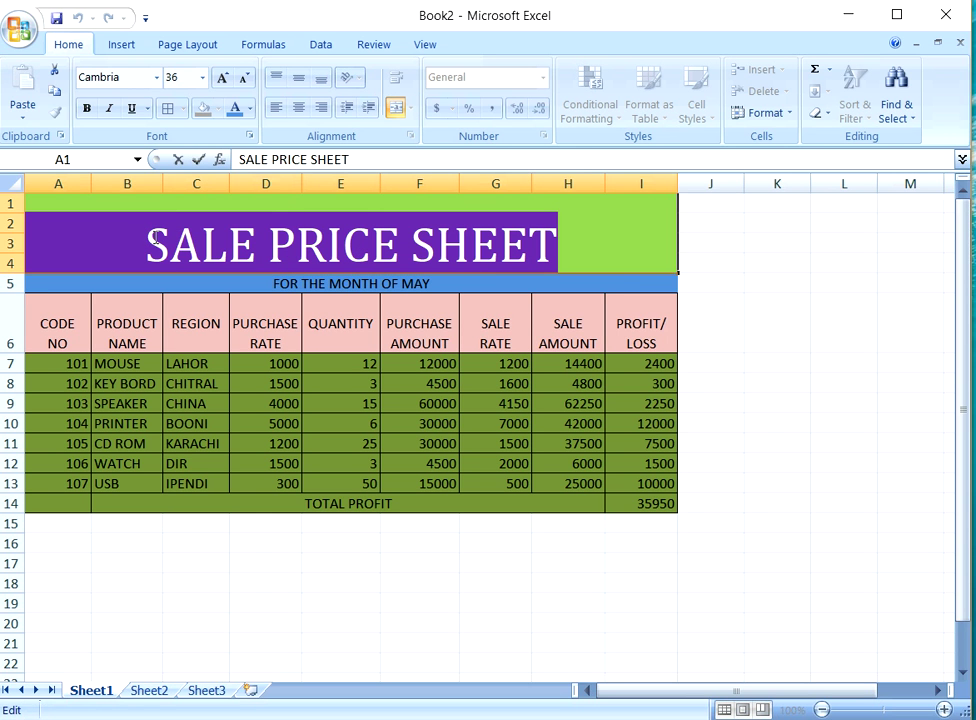
pyautogui.click(157, 77)
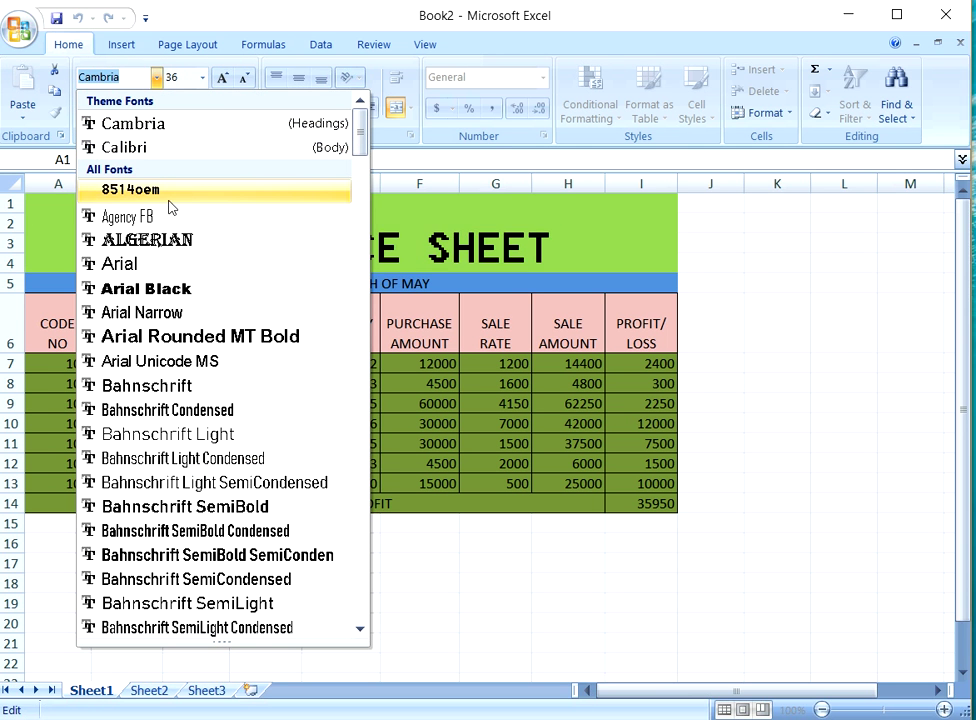
pyautogui.click(177, 238)
pyautogui.click(592, 233)
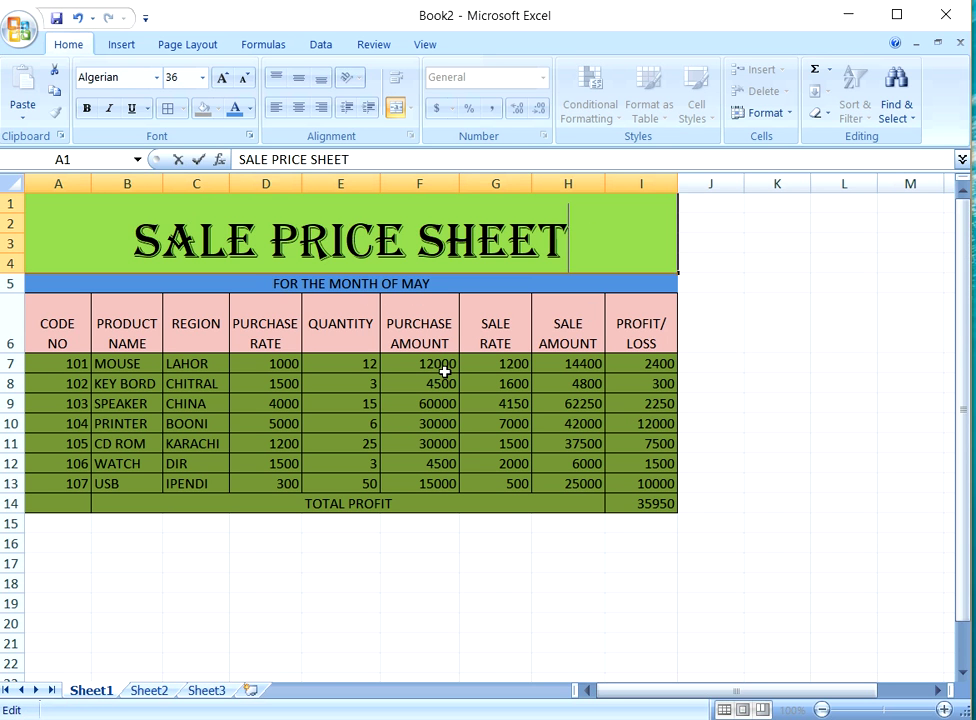
pyautogui.click(346, 530)
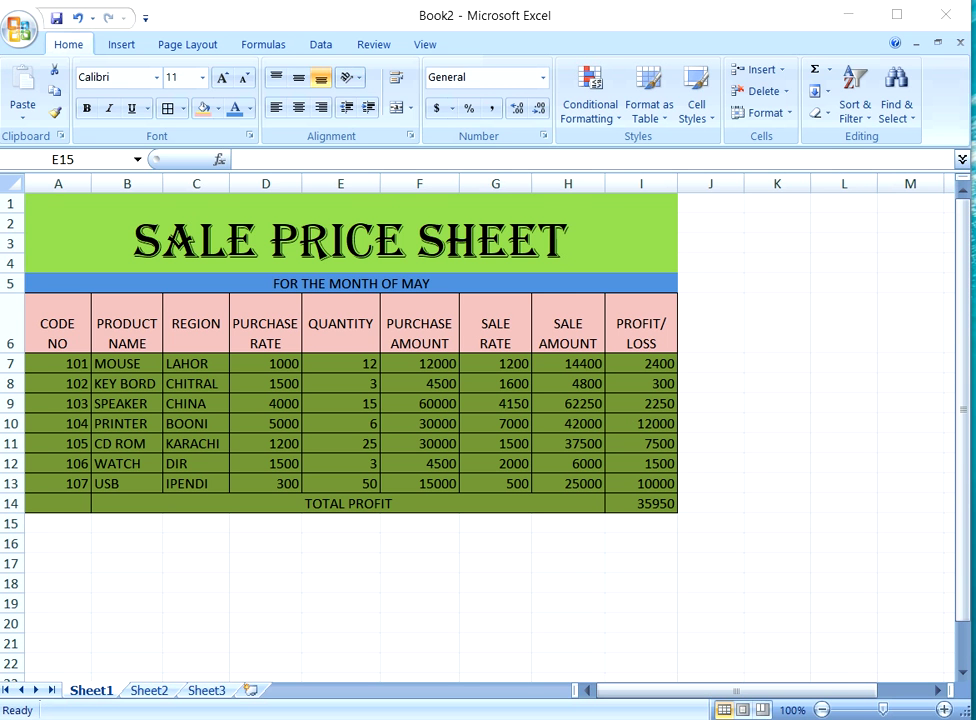
# Step: Switch to the WordPad document and delete all the text after "SALE RATE TAAN MARZIYA LEGAWE WA"
pyautogui.hotkey('alt', 'Tab')
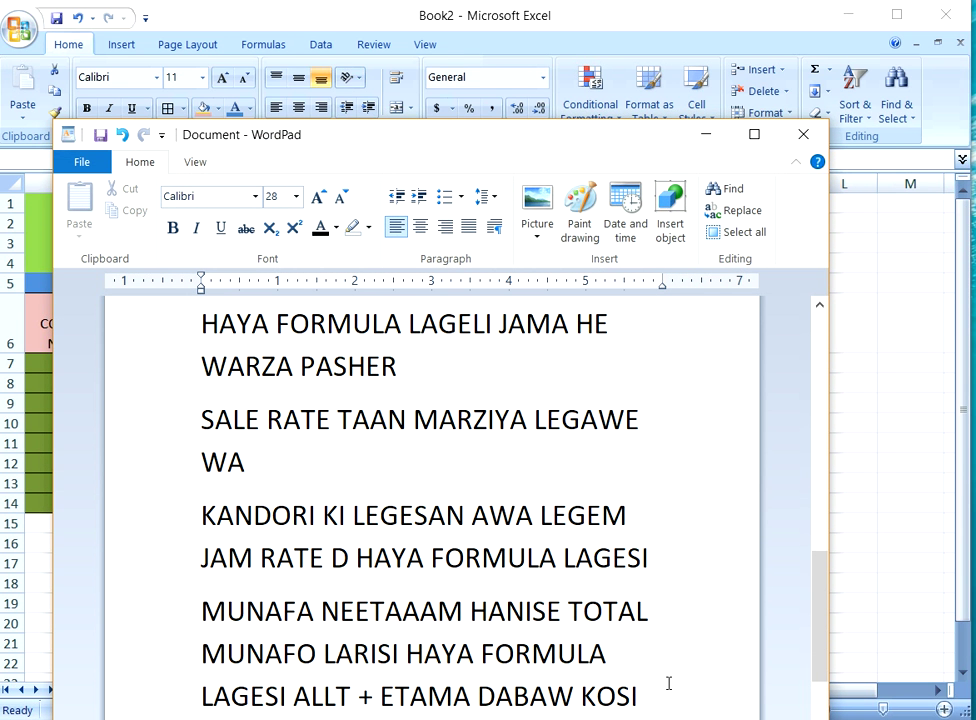
pyautogui.press('BackSpace')
pyautogui.press('BackSpace')
pyautogui.press('BackSpace')
pyautogui.press('BackSpace')
pyautogui.press('BackSpace')
pyautogui.press('BackSpace')
pyautogui.press('BackSpace')
pyautogui.press('BackSpace')
pyautogui.press('BackSpace')
pyautogui.press('BackSpace')
pyautogui.press('BackSpace')
pyautogui.press('BackSpace')
pyautogui.press('BackSpace')
pyautogui.press('BackSpace')
pyautogui.press('BackSpace')
pyautogui.press('BackSpace')
pyautogui.press('BackSpace')
pyautogui.press('BackSpace')
pyautogui.press('BackSpace')
pyautogui.press('BackSpace')
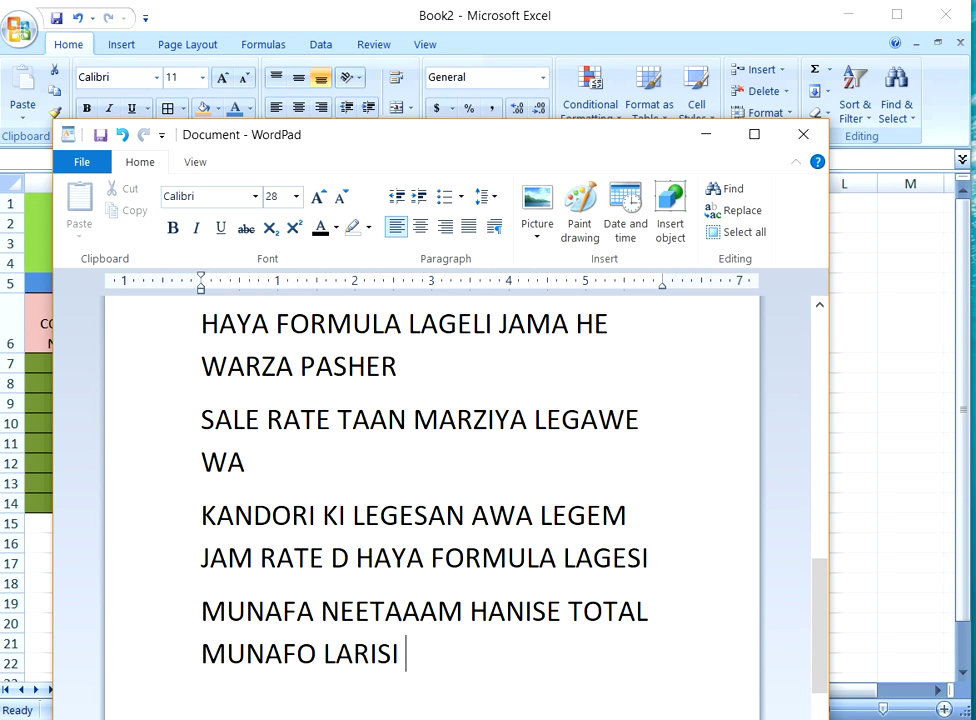
pyautogui.press('BackSpace')
pyautogui.press('BackSpace')
pyautogui.press('BackSpace')
pyautogui.press('BackSpace')
pyautogui.press('BackSpace')
pyautogui.press('BackSpace')
pyautogui.press('BackSpace')
pyautogui.press('BackSpace')
pyautogui.press('BackSpace')
pyautogui.press('BackSpace')
pyautogui.press('BackSpace')
pyautogui.press('BackSpace')
pyautogui.press('BackSpace')
pyautogui.press('BackSpace')
pyautogui.press('BackSpace')
pyautogui.press('BackSpace')
pyautogui.press('BackSpace')
pyautogui.press('BackSpace')
pyautogui.press('BackSpace')
pyautogui.press('BackSpace')
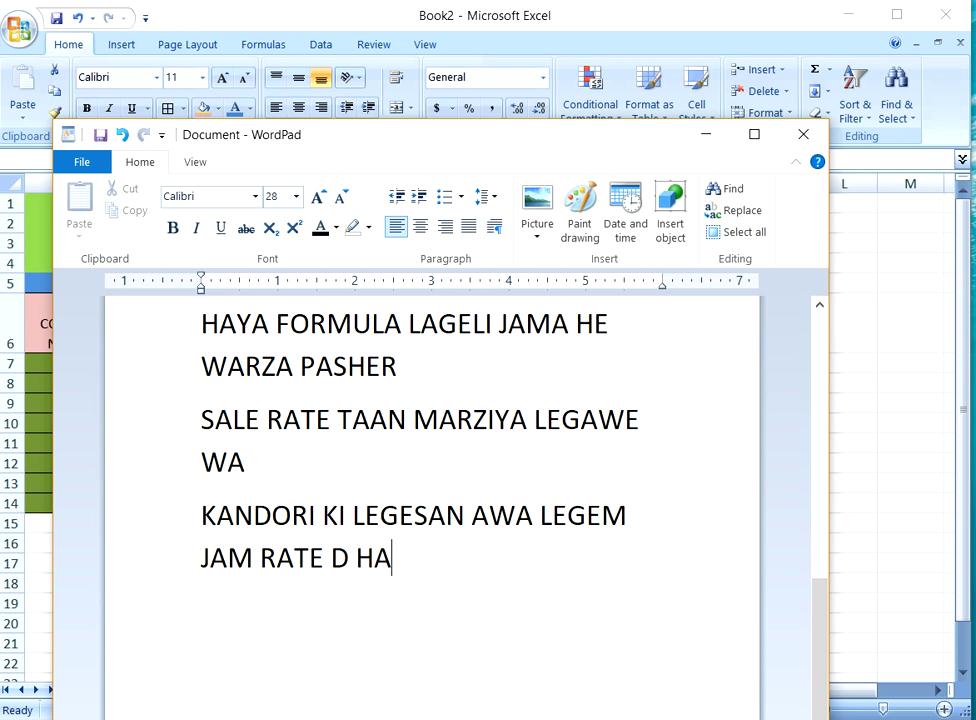
pyautogui.press('BackSpace')
pyautogui.press('BackSpace')
pyautogui.press('BackSpace')
pyautogui.press('BackSpace')
pyautogui.press('BackSpace')
pyautogui.press('BackSpace')
pyautogui.press('BackSpace')
pyautogui.press('BackSpace')
pyautogui.press('BackSpace')
pyautogui.press('BackSpace')
pyautogui.press('BackSpace')
pyautogui.press('BackSpace')
pyautogui.press('BackSpace')
pyautogui.press('BackSpace')
pyautogui.press('BackSpace')
pyautogui.press('BackSpace')
pyautogui.press('BackSpace')
pyautogui.press('BackSpace')
pyautogui.press('BackSpace')
pyautogui.press('BackSpace')
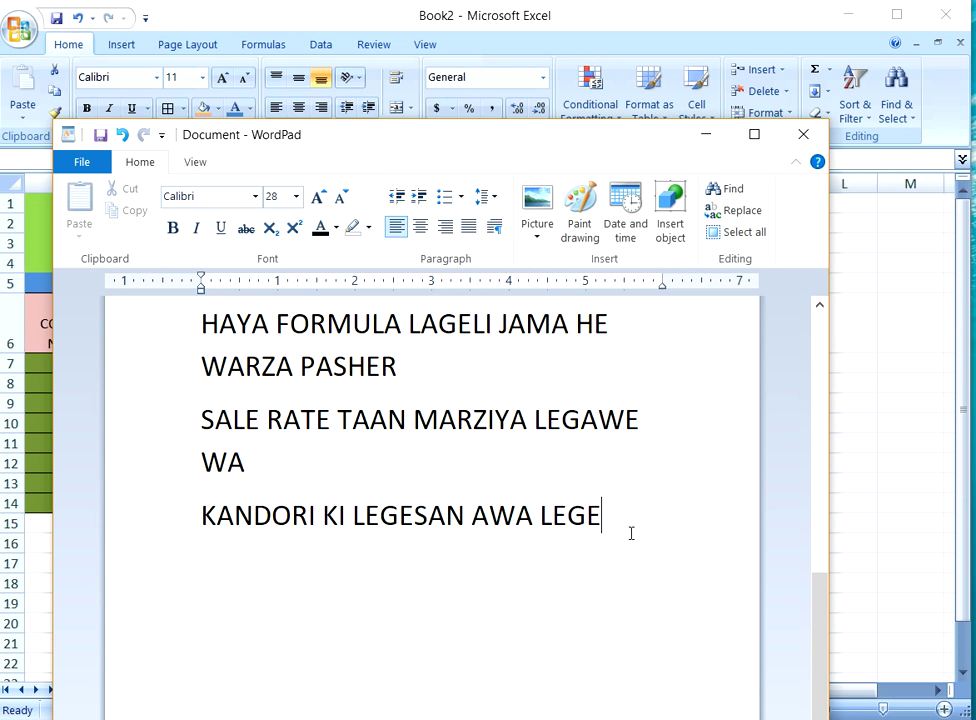
pyautogui.press('BackSpace')
pyautogui.press('BackSpace')
pyautogui.press('BackSpace')
pyautogui.press('BackSpace')
pyautogui.press('BackSpace')
pyautogui.press('BackSpace')
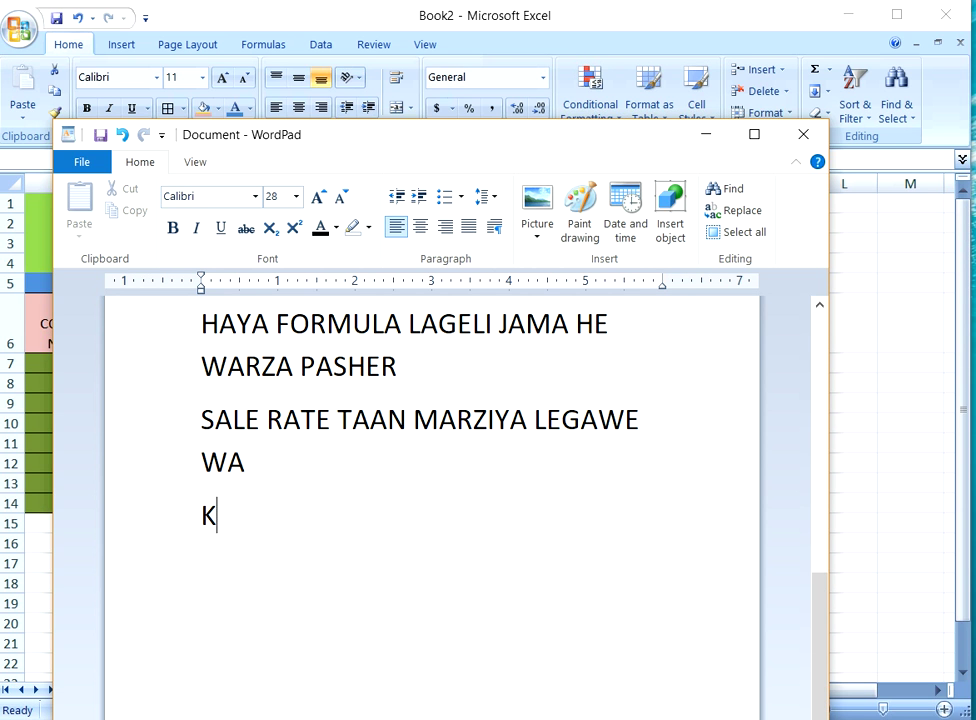
pyautogui.write('HY')
pyautogui.press('BackSpace')
pyautogui.press('BackSpace')
pyautogui.press('BackSpace')
# Step: Continue the last paragraph after "WA" with "PORA HOY JAMA TU D HSHA"
pyautogui.write('PORA')
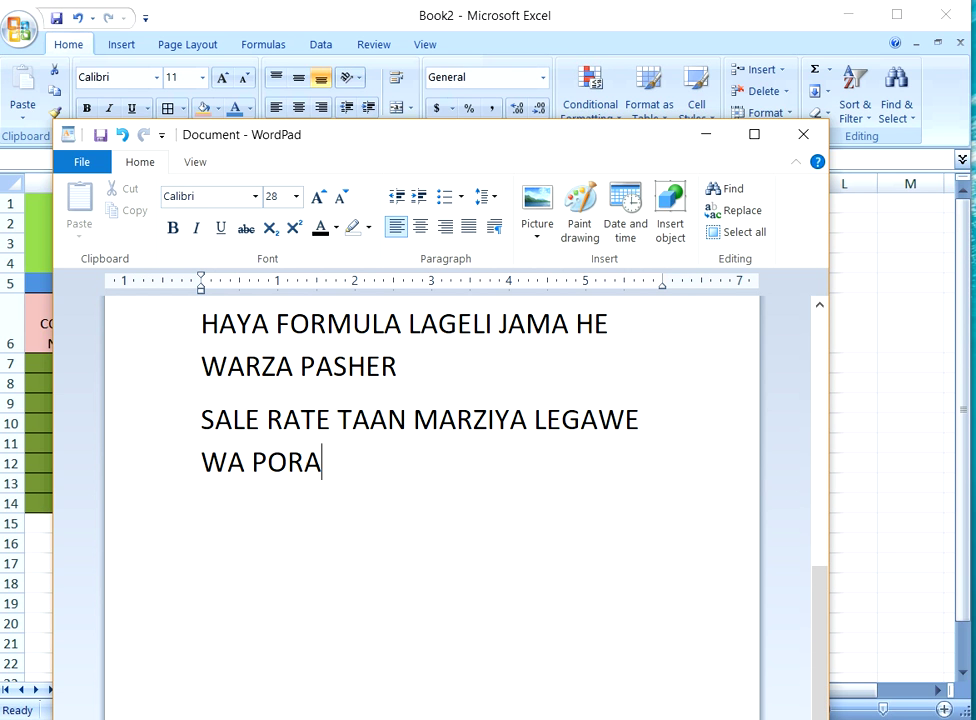
pyautogui.write(' HOY JAMA')
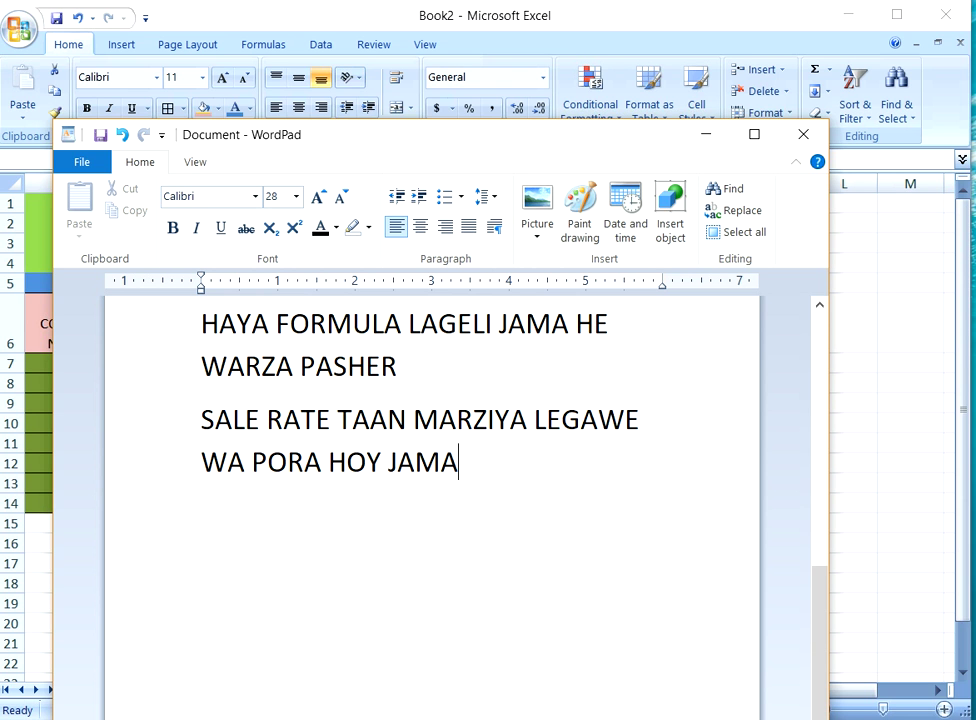
pyautogui.write(' TU D ')
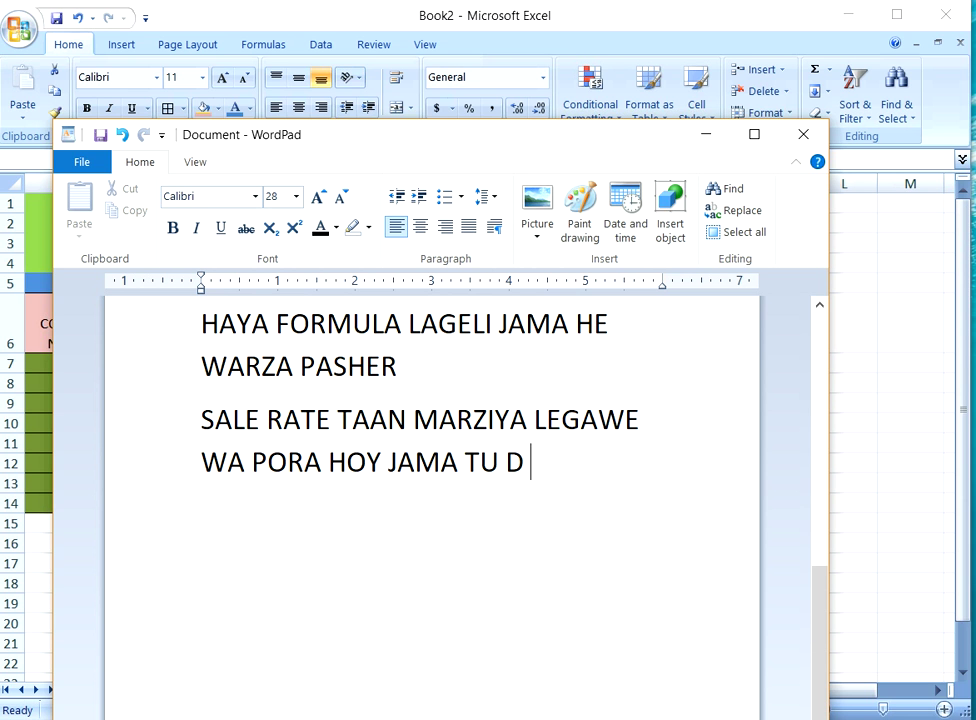
pyautogui.write('HSHA K')
pyautogui.press('BackSpace')
# Step: Complete the note with "HISAB LAKHE DOKANA JAMA TA BUSSNES KAMIYAB BOY" and return to the Excel workbook
pyautogui.write('HISA')
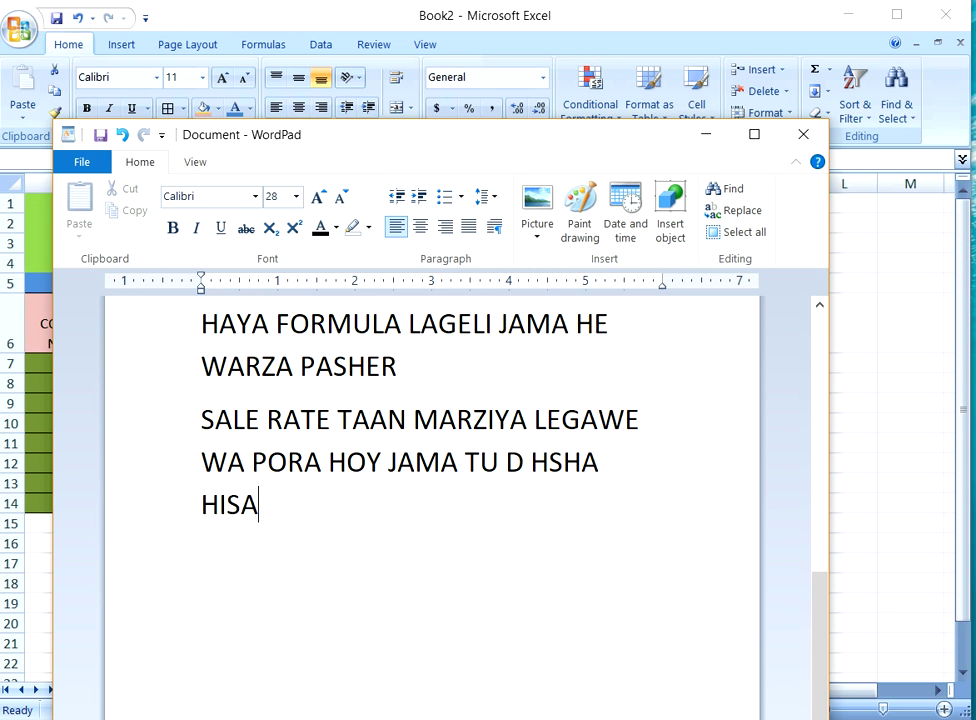
pyautogui.write('B LAK')
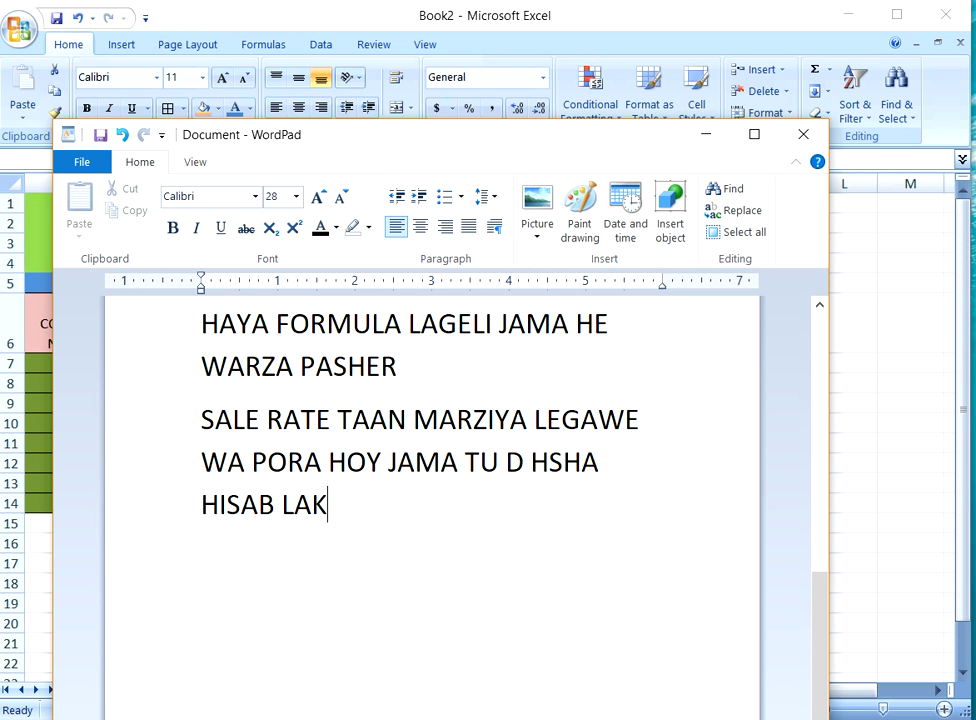
pyautogui.write('HE DOKANA JA')
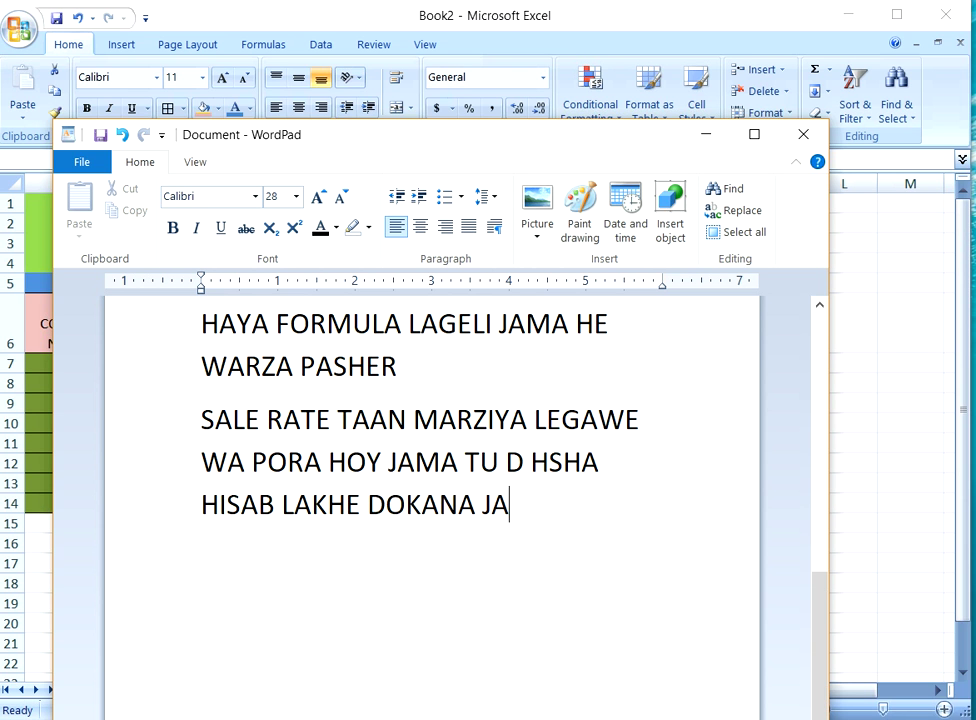
pyautogui.write('MA TA ')
pyautogui.write('BUS')
pyautogui.write('S')
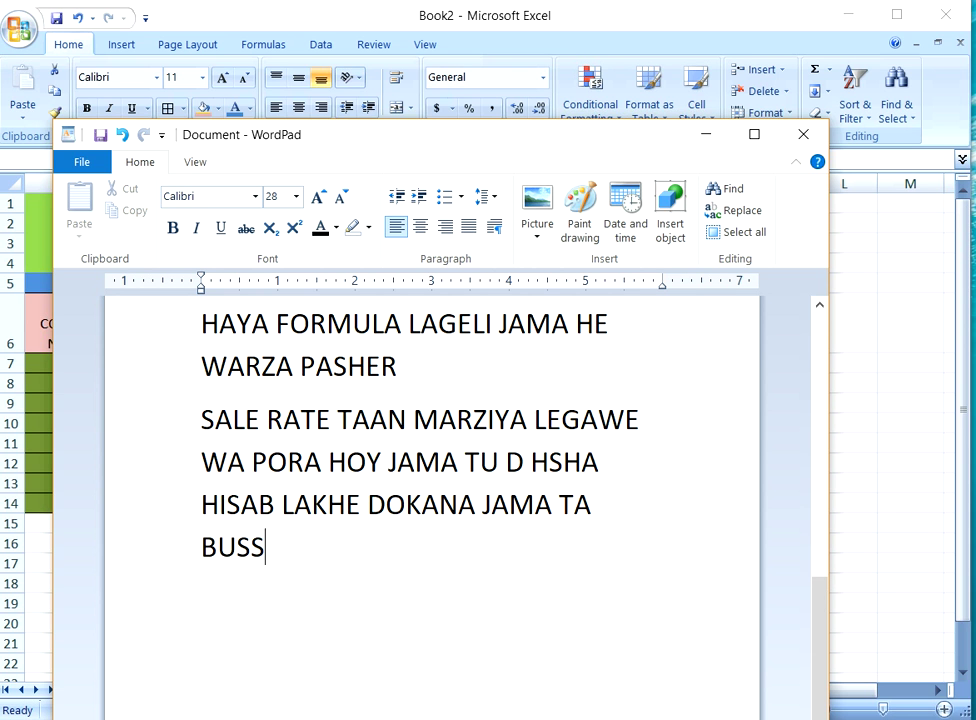
pyautogui.write('NES KAM')
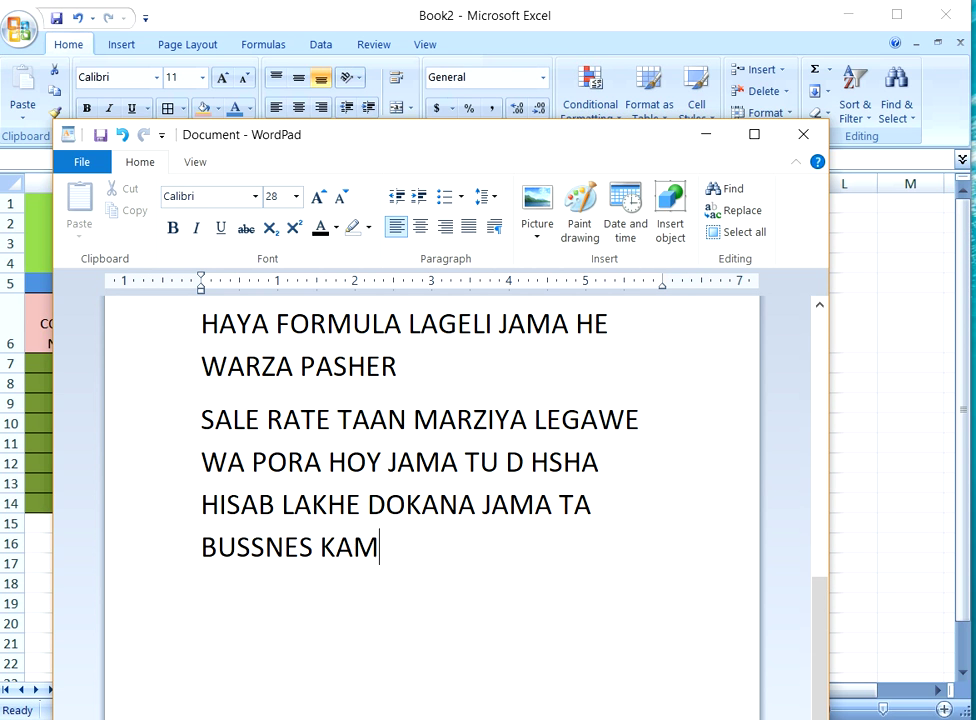
pyautogui.write('IYAB BOY')
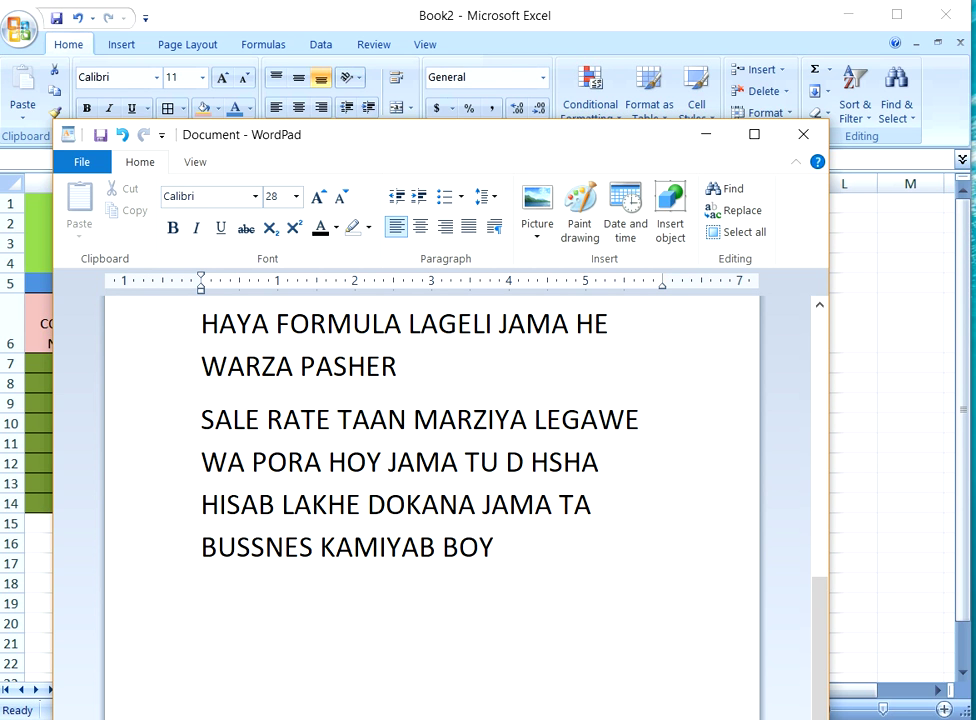
pyautogui.click(717, 137)
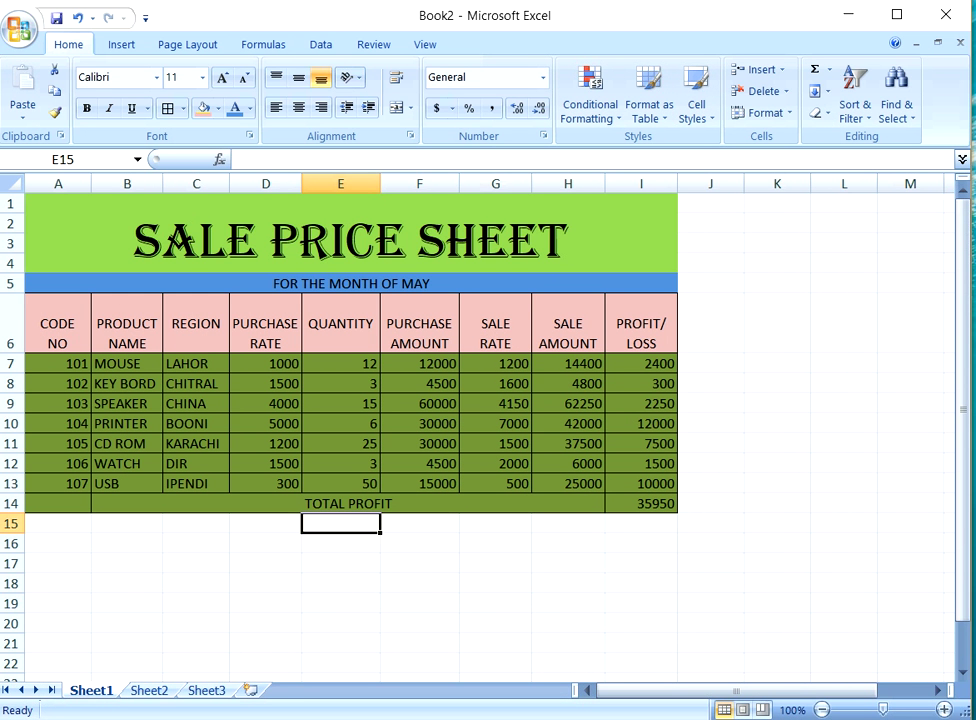